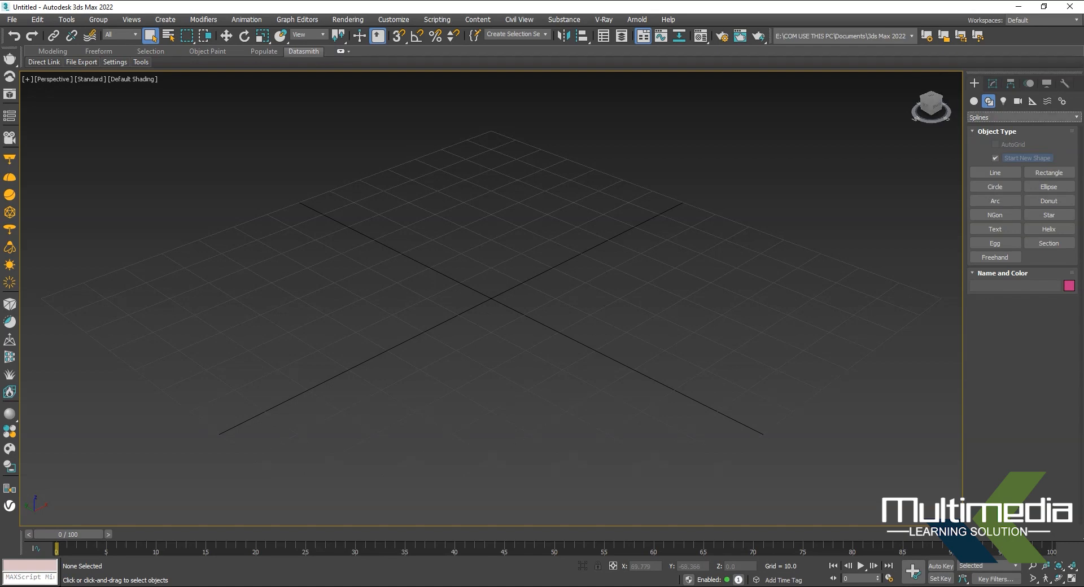
- Look at the curve types in the NURBS Curves category and return to the Splines category
{"action": "left_click", "coordinate": [1022, 117]}
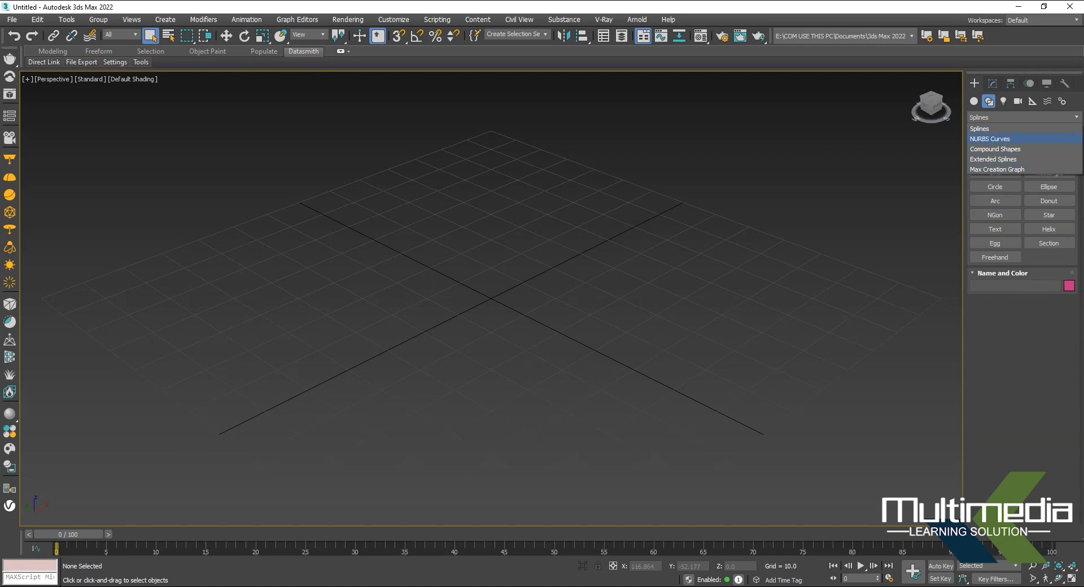
{"action": "left_click", "coordinate": [984, 129]}
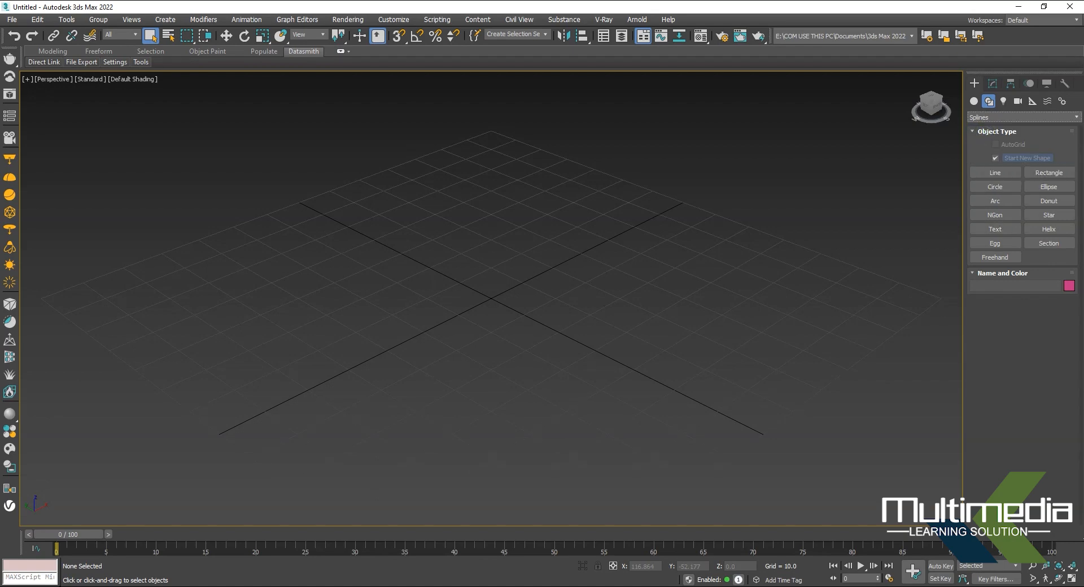
{"action": "left_click", "coordinate": [989, 116]}
{"action": "left_click", "coordinate": [989, 134]}
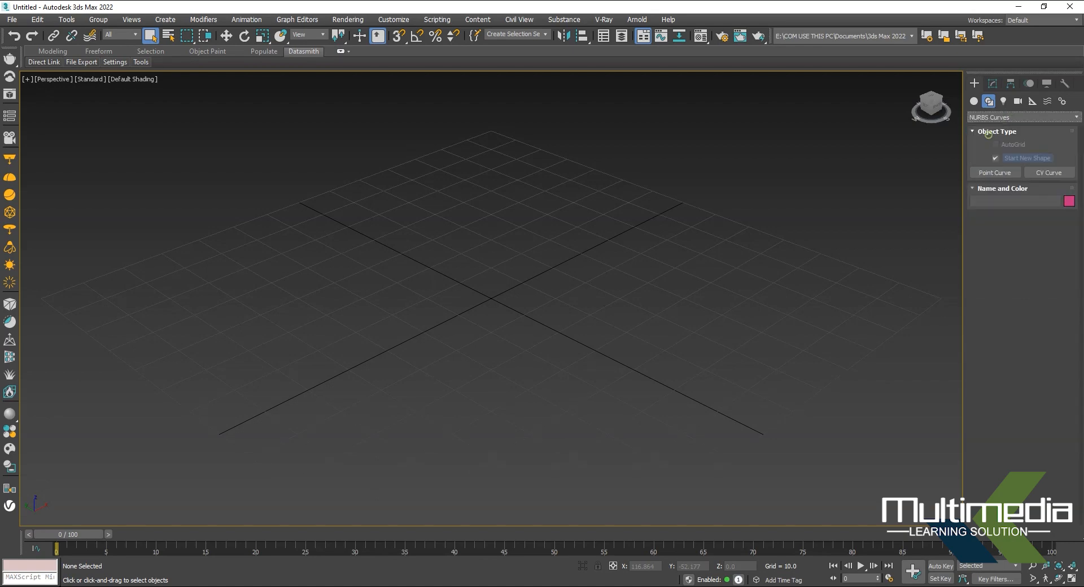
{"action": "left_click", "coordinate": [1048, 173]}
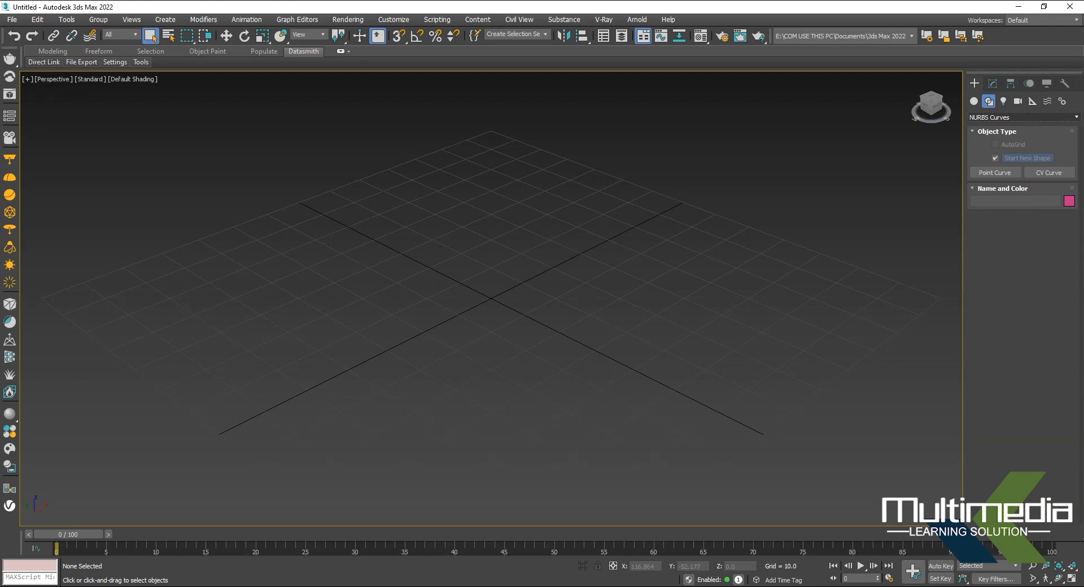
{"action": "left_click", "coordinate": [989, 117]}
{"action": "left_click", "coordinate": [980, 129]}
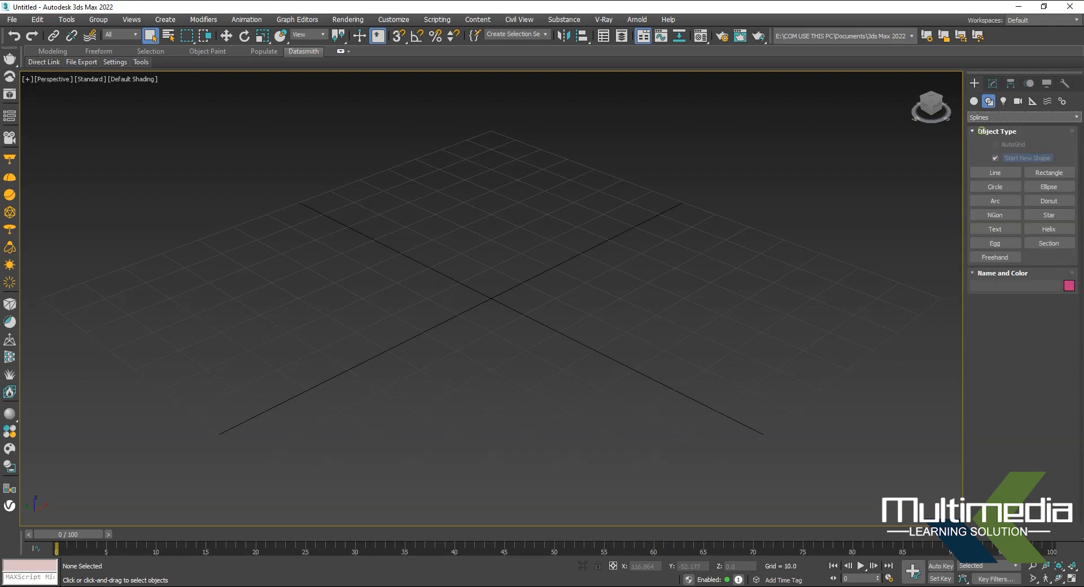
- Draw a five-vertex Line across the grid with straight corner segments and close the spline at its starting vertex
{"action": "left_click", "coordinate": [554, 342]}
{"action": "middle_click_drag", "start_coordinate": [554, 343], "coordinate": [514, 310], "text": "alt"}
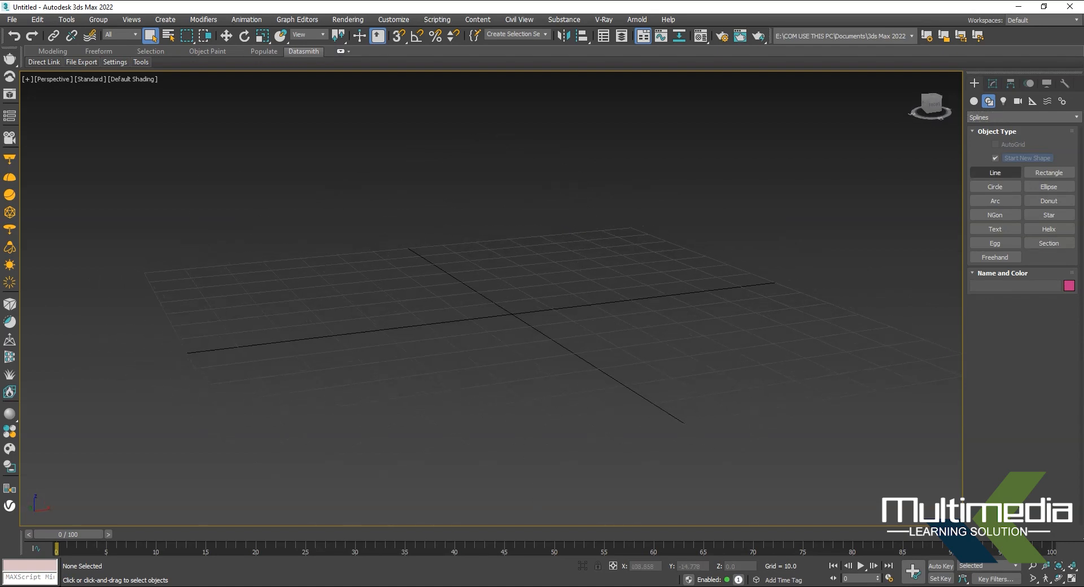
{"action": "left_click", "coordinate": [995, 173]}
{"action": "middle_click_drag", "start_coordinate": [553, 339], "coordinate": [575, 361], "text": "alt"}
{"action": "left_click", "coordinate": [289, 281]}
{"action": "left_click", "coordinate": [499, 213]}
{"action": "left_click", "coordinate": [793, 346]}
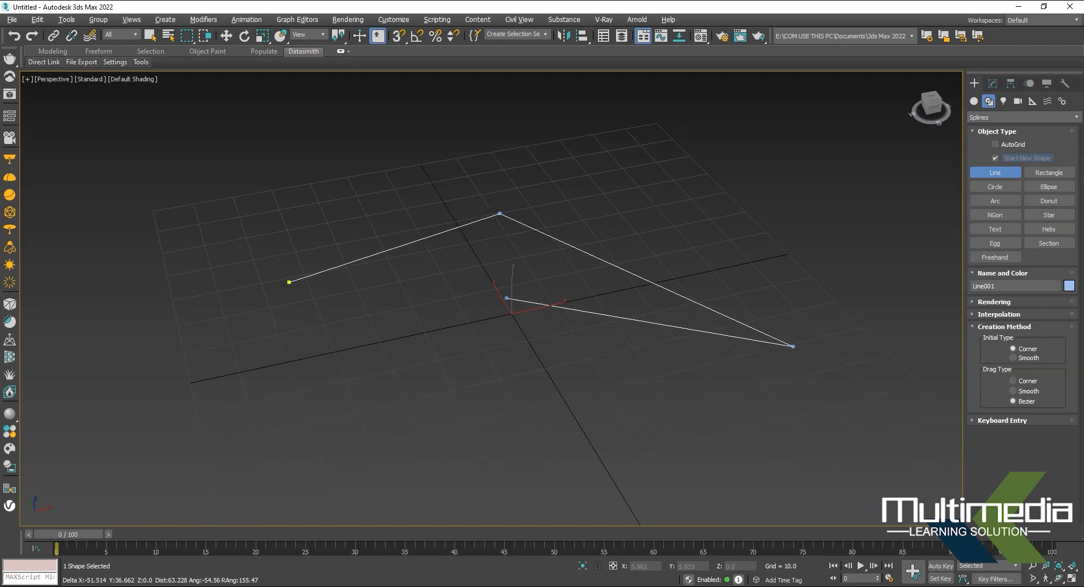
{"action": "left_click", "coordinate": [517, 273]}
{"action": "left_click", "coordinate": [293, 442]}
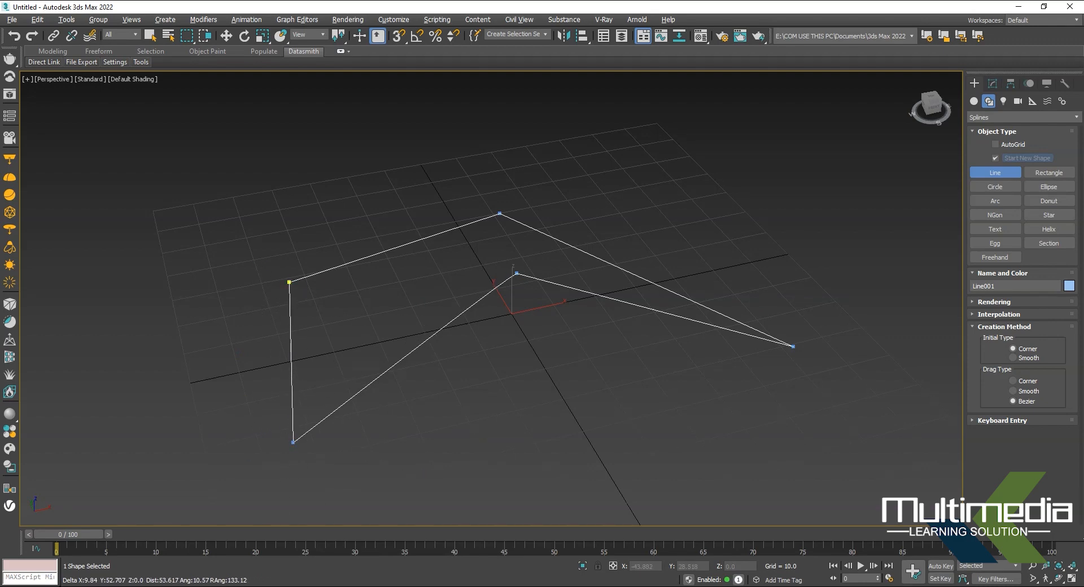
{"action": "left_click", "coordinate": [289, 281]}
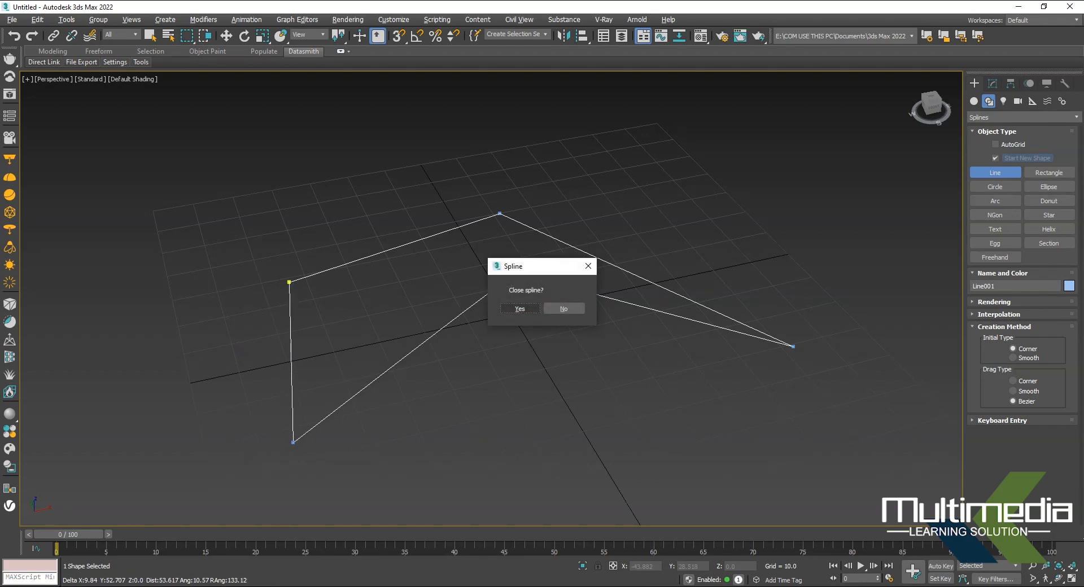
{"action": "left_click", "coordinate": [520, 309]}
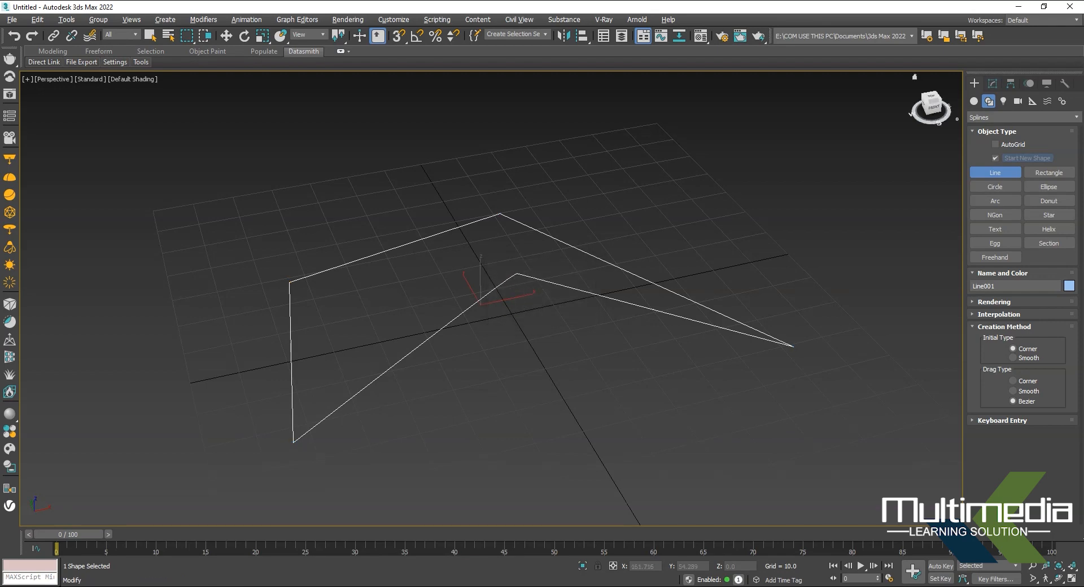
- Examine the line's Vertex, Segment and Spline sub-object levels, selecting a single segment and the whole spline
{"action": "left_click", "coordinate": [992, 83]}
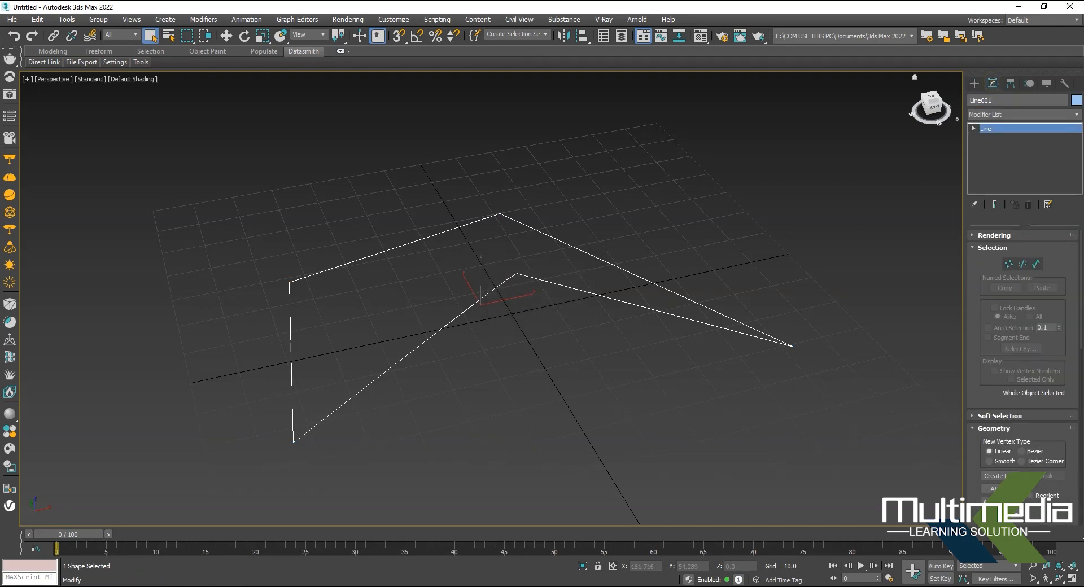
{"action": "left_click", "coordinate": [973, 128]}
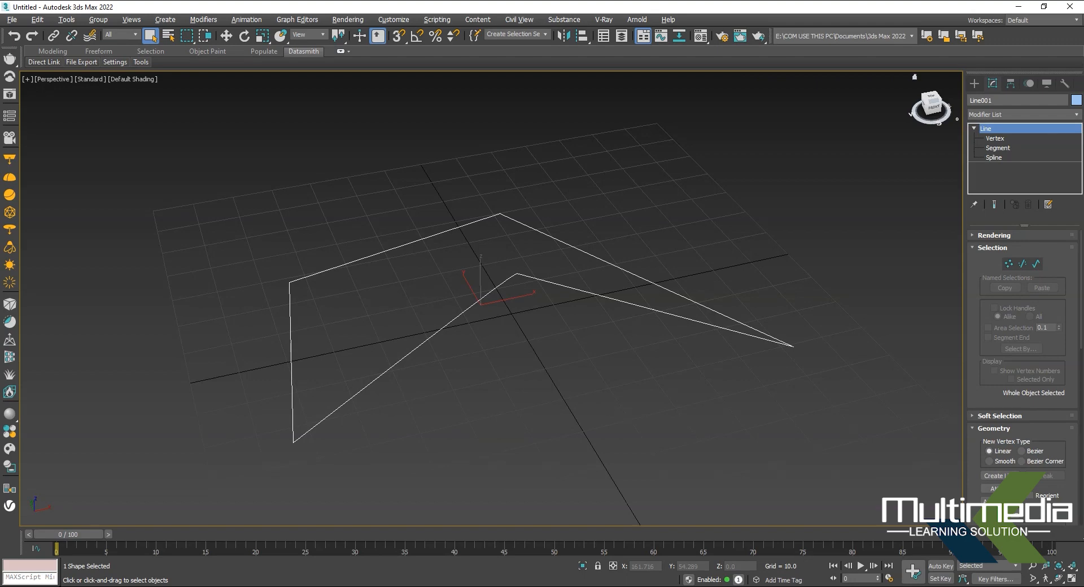
{"action": "left_click", "coordinate": [995, 138]}
{"action": "left_click", "coordinate": [998, 148]}
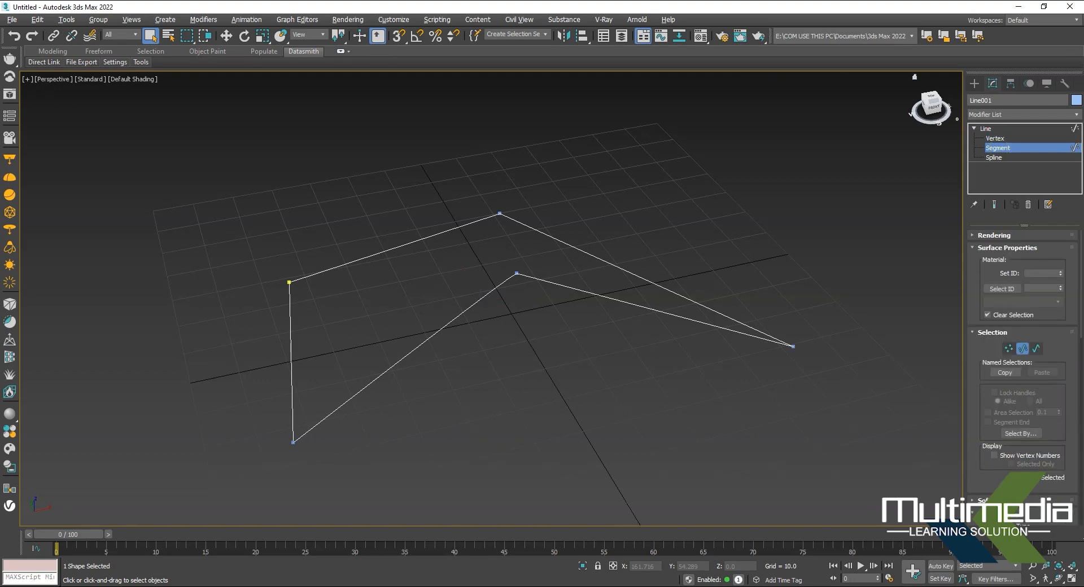
{"action": "key", "text": "3"}
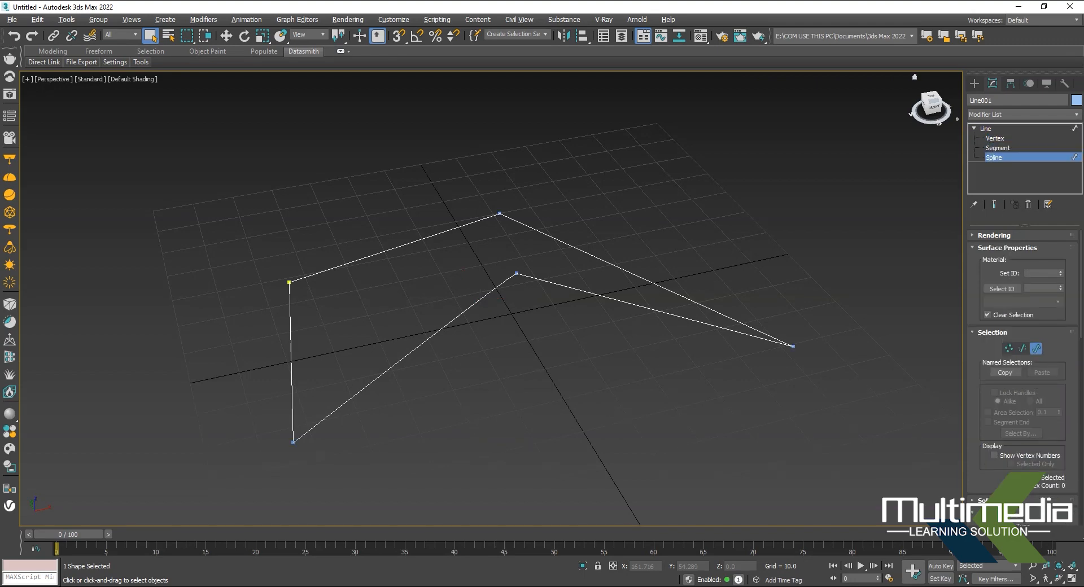
{"action": "left_click", "coordinate": [995, 139]}
{"action": "left_click", "coordinate": [988, 148]}
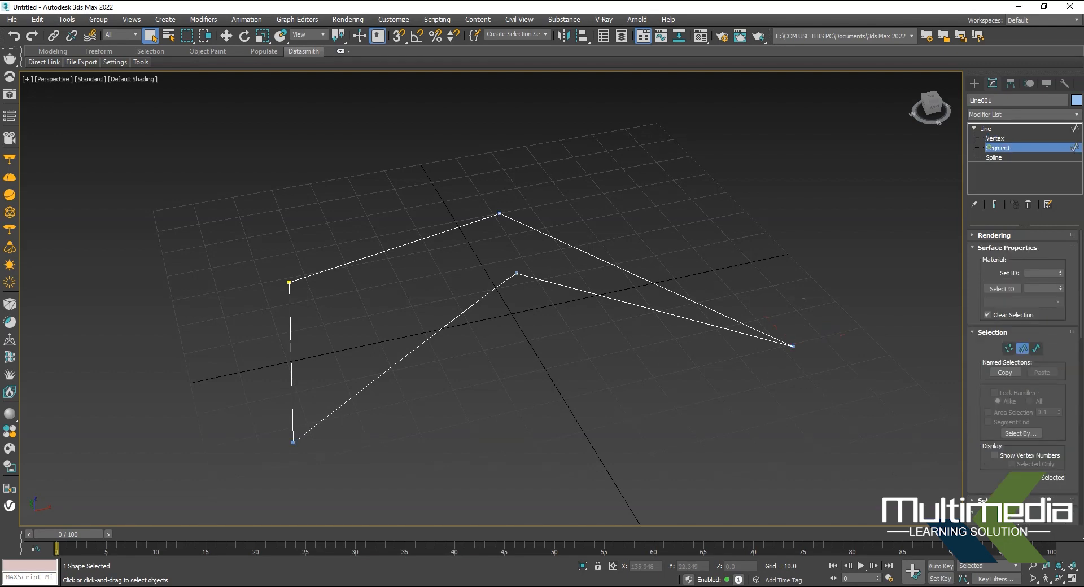
{"action": "left_click", "coordinate": [585, 227]}
{"action": "left_click", "coordinate": [990, 158]}
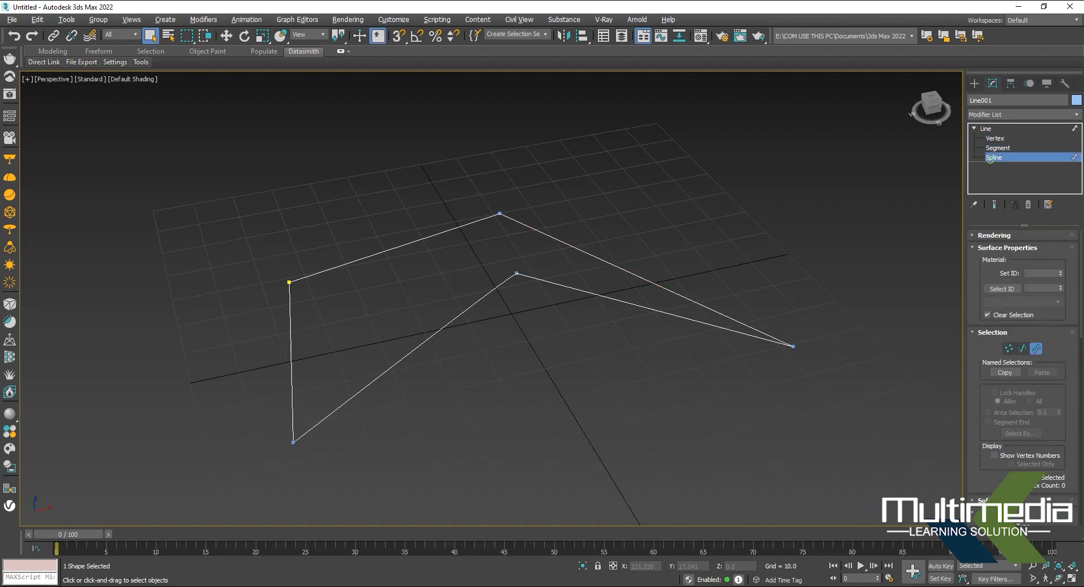
{"action": "left_click_drag", "start_coordinate": [401, 179], "coordinate": [465, 277]}
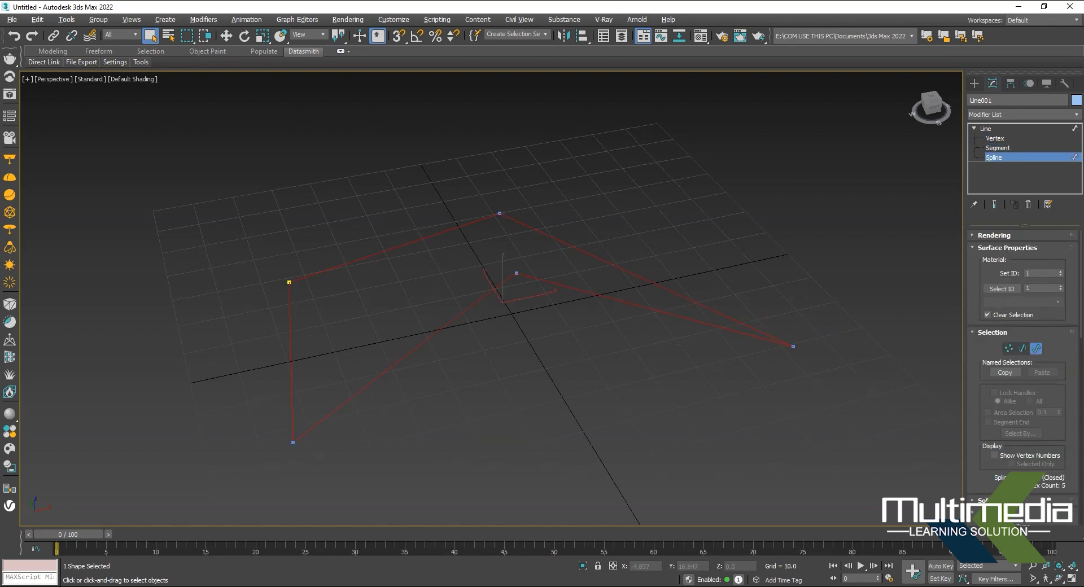
- Leave the line's Spline level and delete the whole line from the scene
{"action": "left_click", "coordinate": [985, 129]}
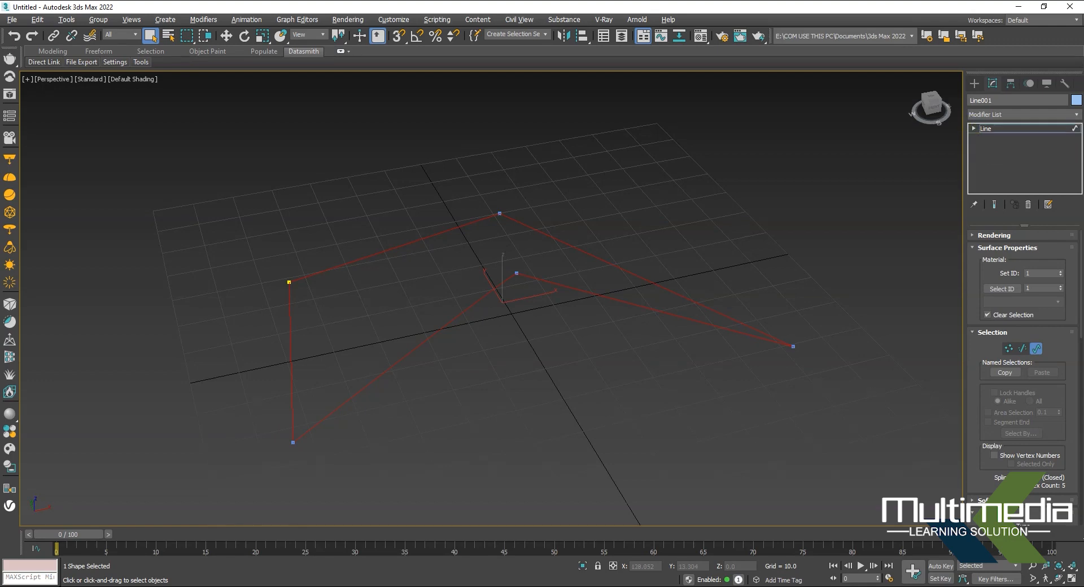
{"action": "left_click", "coordinate": [974, 84]}
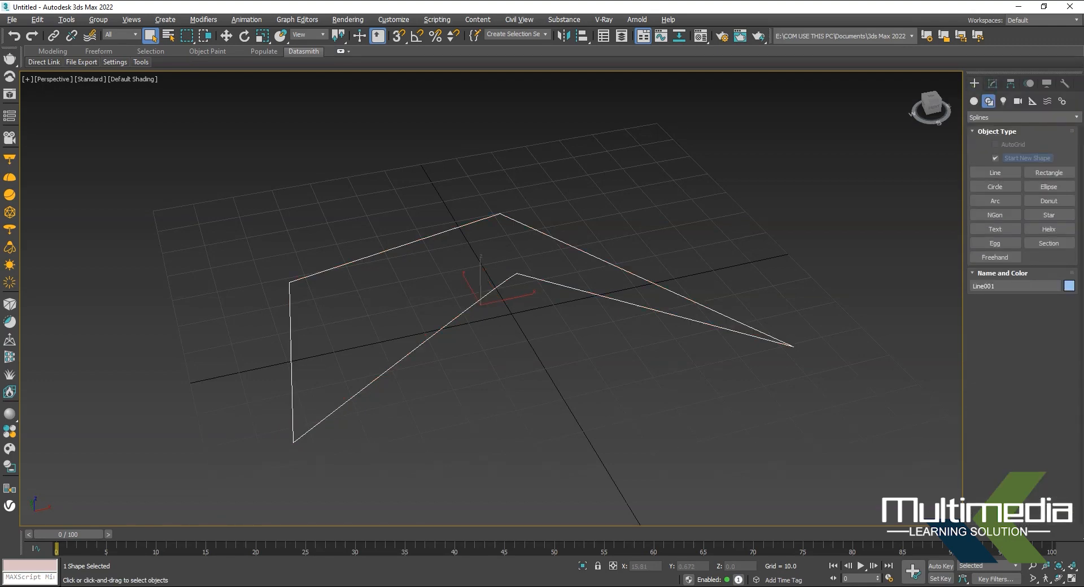
{"action": "key", "text": "Delete"}
- Draw a rectangle around the grid centre and adjust its length to 65.538 and its width to 77.501
{"action": "left_click", "coordinate": [1048, 172]}
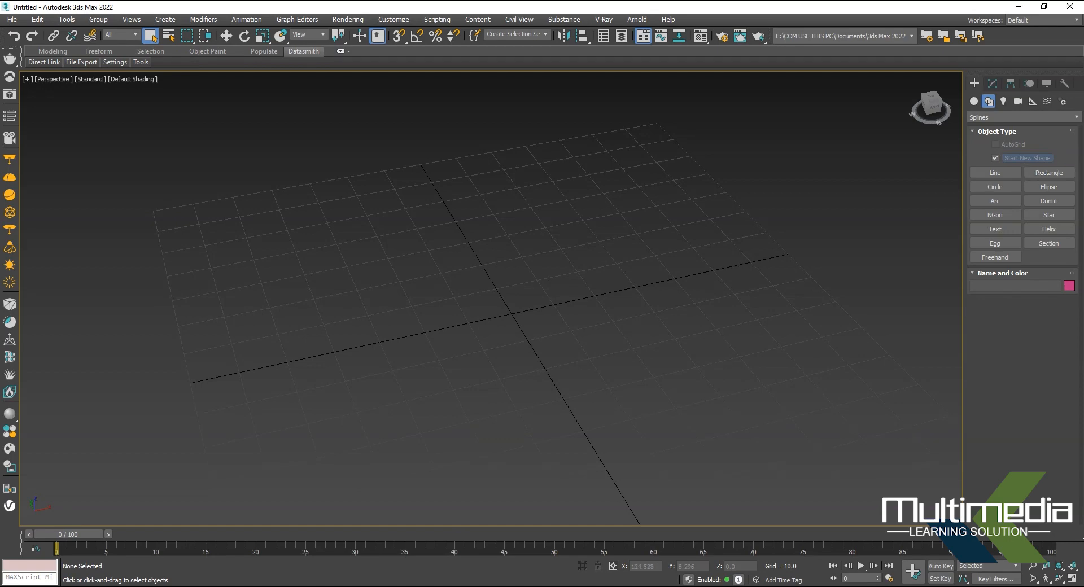
{"action": "left_click_drag", "start_coordinate": [546, 211], "coordinate": [397, 451]}
{"action": "key", "text": "w"}
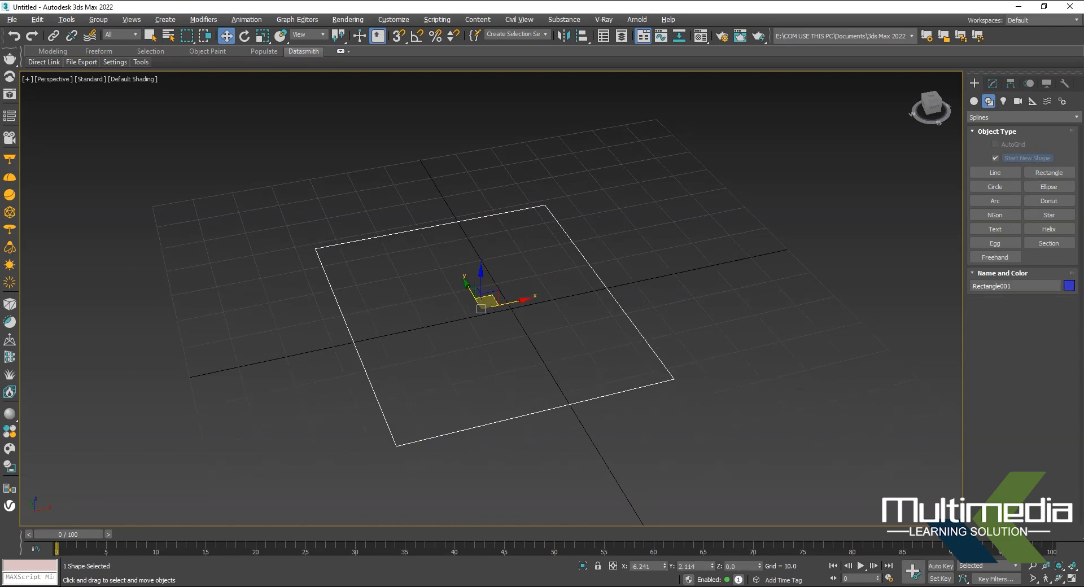
{"action": "left_click", "coordinate": [993, 84]}
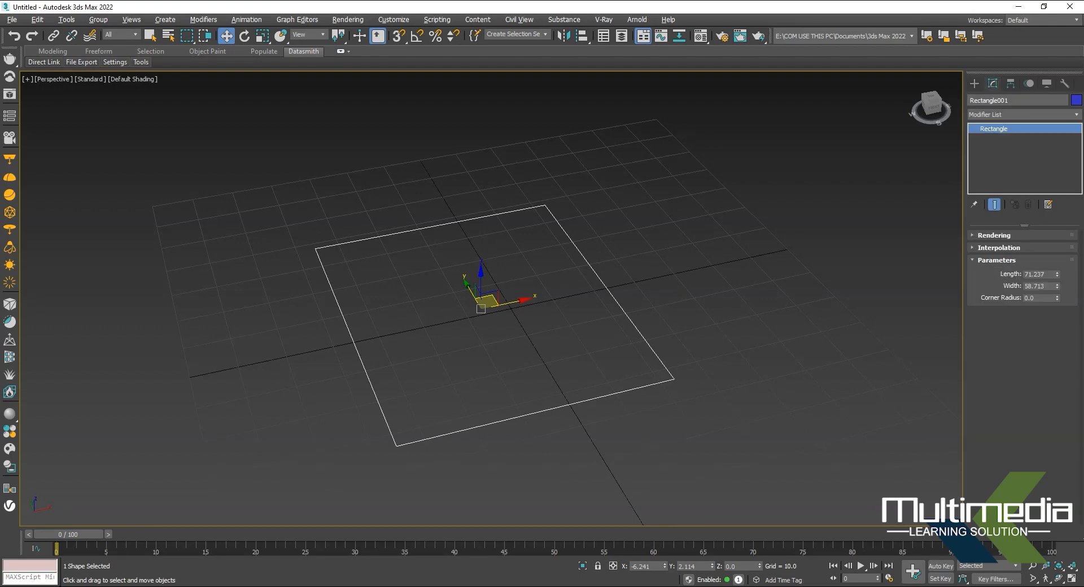
{"action": "left_click_drag", "start_coordinate": [1056, 274], "coordinate": [1056, 299]}
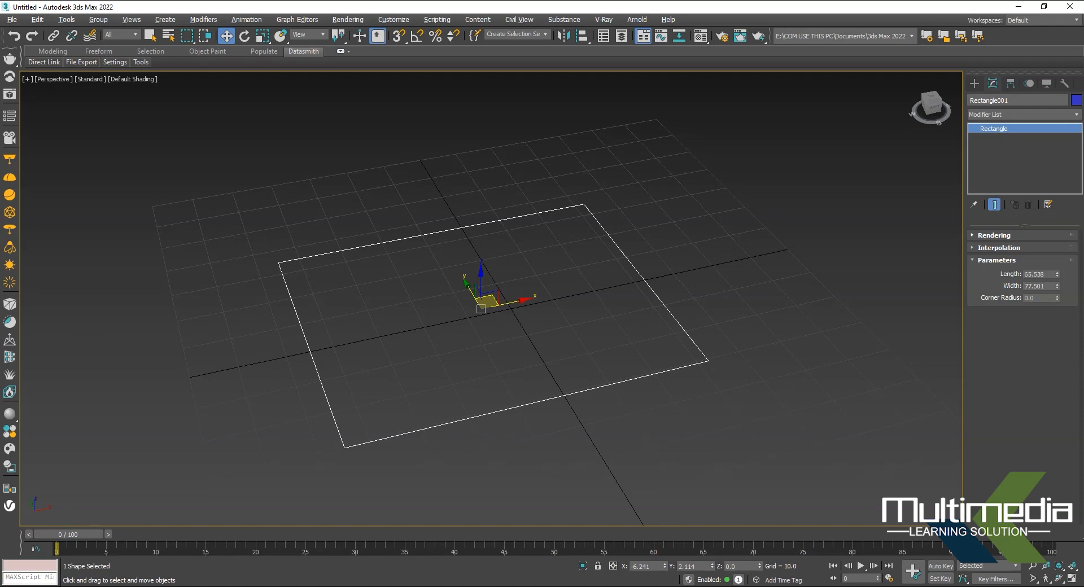
- Convert the rectangle to an Editable Spline and expand its sub-object levels
{"action": "middle_click_drag", "start_coordinate": [491, 350], "coordinate": [509, 321], "text": "alt"}
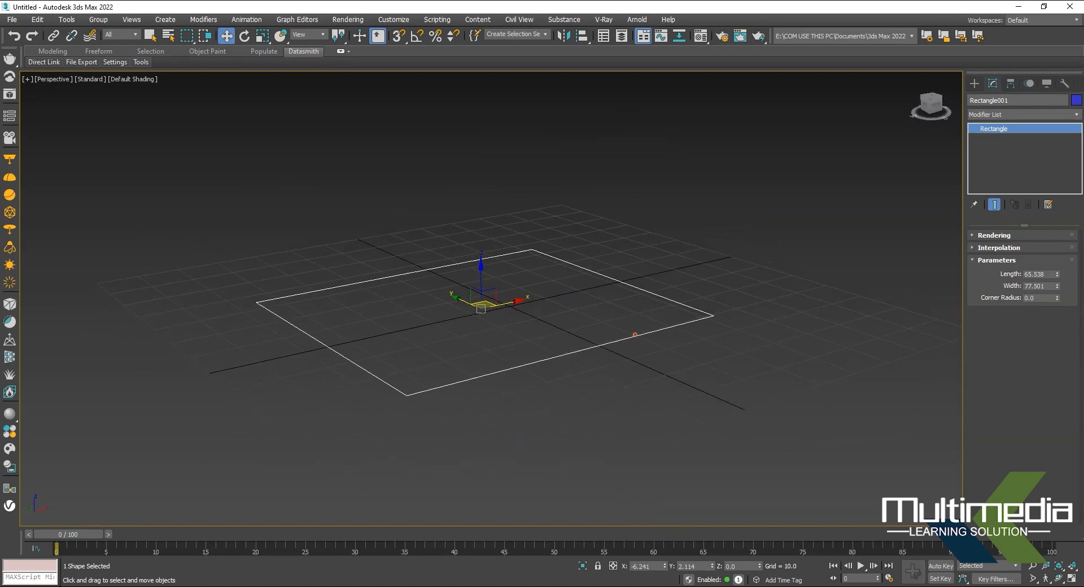
{"action": "right_click", "coordinate": [632, 332]}
{"action": "mouse_move", "coordinate": [678, 449]}
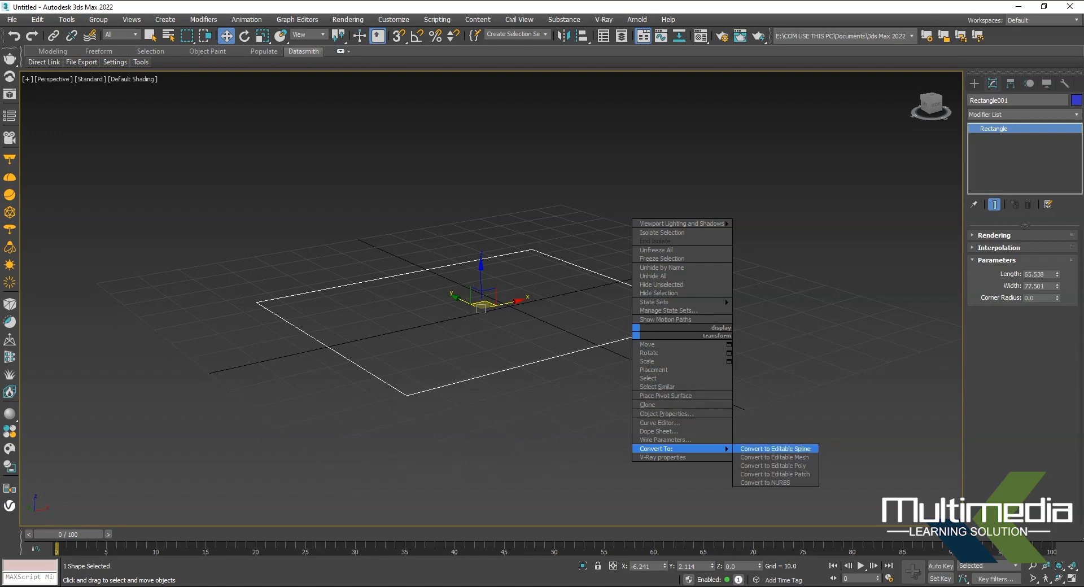
{"action": "left_click", "coordinate": [784, 449]}
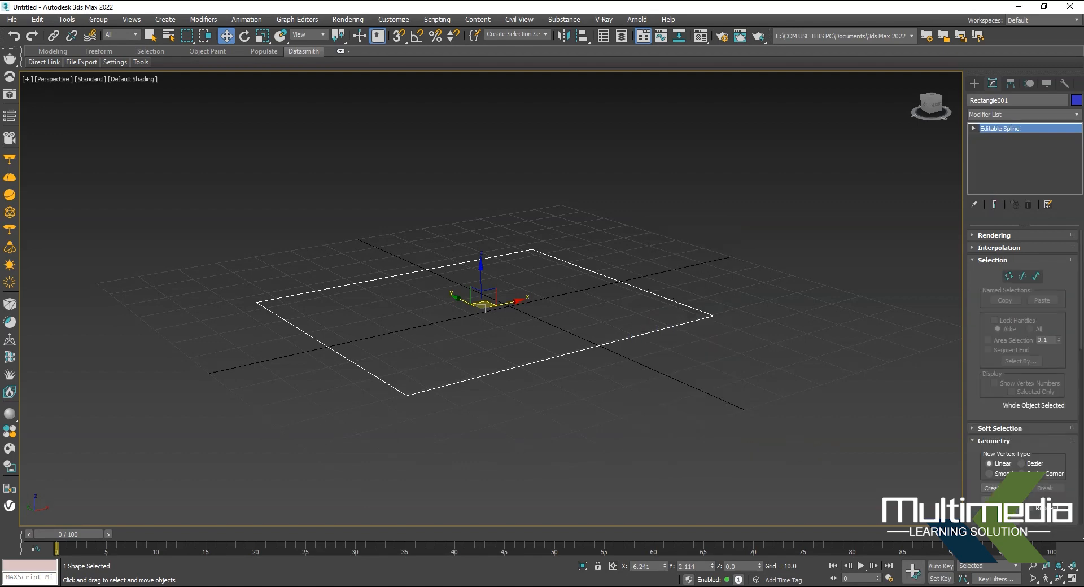
{"action": "left_click", "coordinate": [1022, 276]}
{"action": "left_click", "coordinate": [973, 128]}
{"action": "left_click", "coordinate": [1006, 137]}
- Draw an open Line with two straight segments beside the rectangle and undo it
{"action": "left_click", "coordinate": [974, 83]}
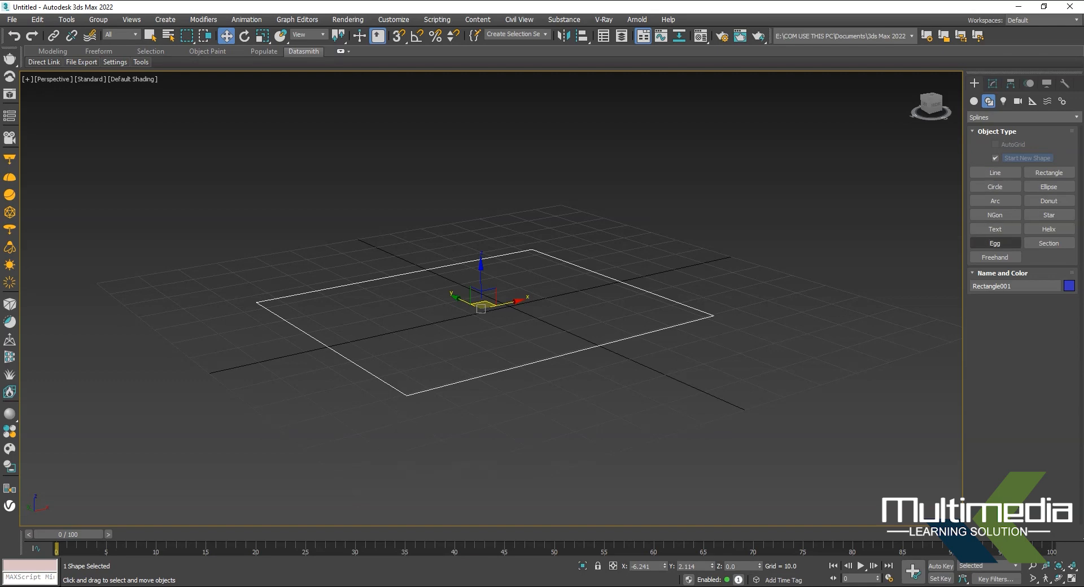
{"action": "left_click", "coordinate": [995, 172]}
{"action": "middle_click_drag", "start_coordinate": [738, 290], "coordinate": [710, 328]}
{"action": "left_click", "coordinate": [710, 329]}
{"action": "left_click", "coordinate": [816, 341]}
{"action": "left_click", "coordinate": [745, 466]}
{"action": "right_click", "coordinate": [655, 464]}
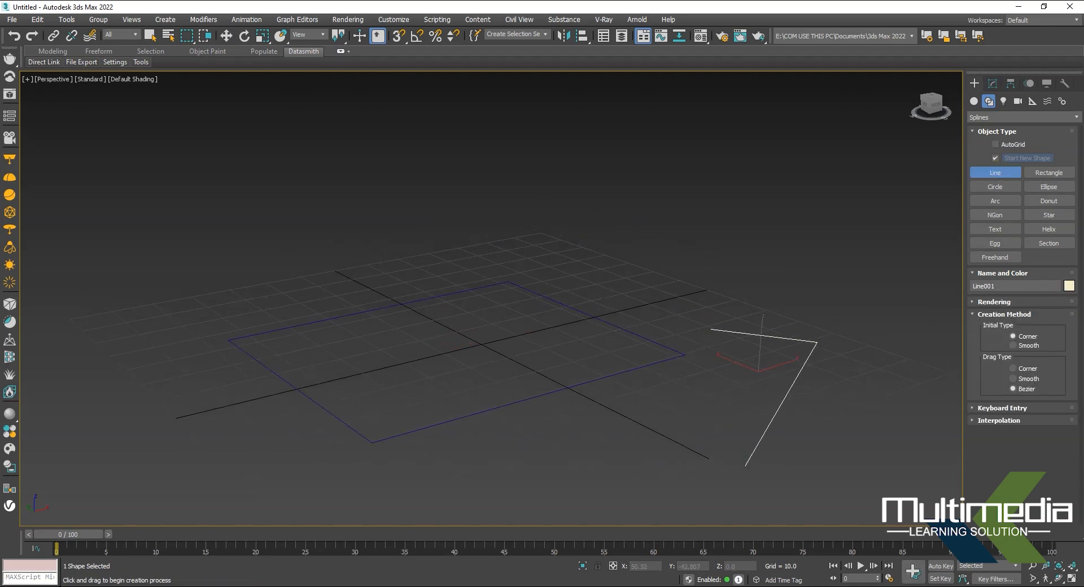
{"action": "key", "text": "ctrl+z"}
- Draw an ellipse about 26 by 31 and a donut with two concentric rings beside the rectangle
{"action": "left_click", "coordinate": [1048, 187]}
{"action": "middle_click_drag", "start_coordinate": [765, 344], "coordinate": [703, 339]}
{"action": "left_click_drag", "start_coordinate": [702, 348], "coordinate": [685, 422]}
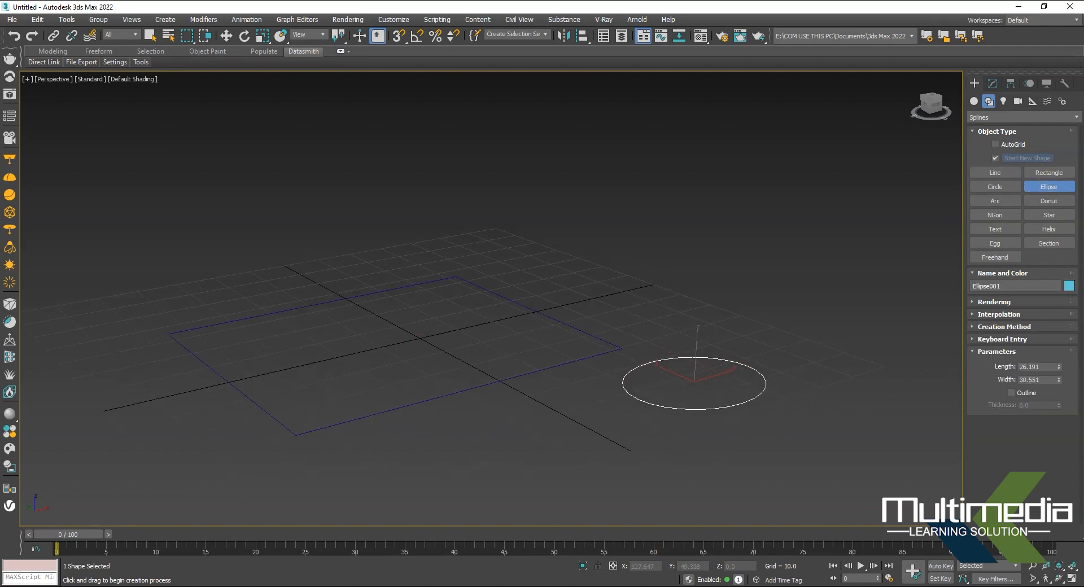
{"action": "left_click", "coordinate": [1048, 200]}
{"action": "middle_click_drag", "start_coordinate": [694, 382], "coordinate": [722, 399]}
{"action": "mouse_move", "coordinate": [664, 315]}
{"action": "left_mouse_down"}
{"action": "mouse_move", "coordinate": [740, 297]}
{"action": "mouse_move", "coordinate": [712, 306]}
{"action": "left_mouse_up"}
{"action": "left_click", "coordinate": [689, 333]}
- Draw a six-pointed star behind the donut with radii of about 15.5 and 7.8
{"action": "left_click", "coordinate": [1045, 214]}
{"action": "middle_click_drag", "start_coordinate": [575, 164], "coordinate": [651, 205], "text": "alt"}
{"action": "left_click_drag", "start_coordinate": [706, 192], "coordinate": [709, 234]}
{"action": "left_click", "coordinate": [708, 214]}
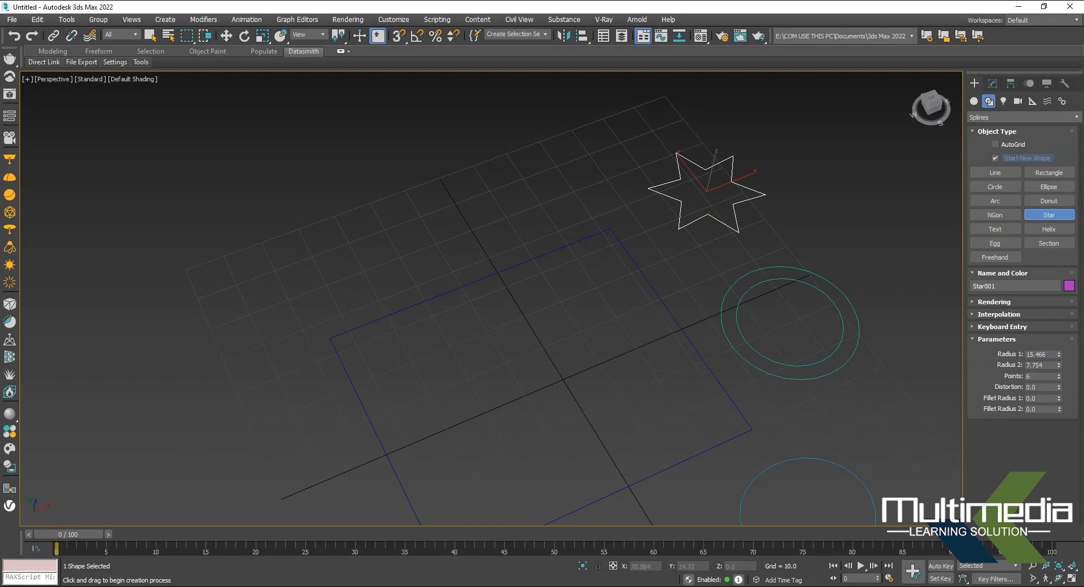
- Create a one-turn helix with a base radius of about 10.6 behind the rectangle and a small six-sided NGon near its back corner
{"action": "left_click", "coordinate": [1048, 228]}
{"action": "left_click_drag", "start_coordinate": [498, 225], "coordinate": [540, 227]}
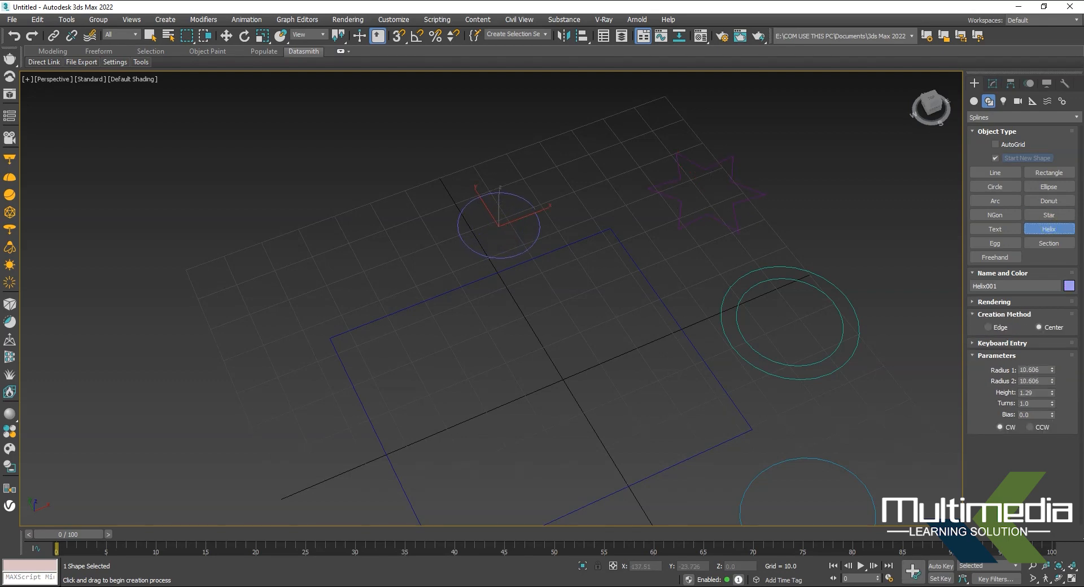
{"action": "left_click", "coordinate": [501, 196]}
{"action": "left_click", "coordinate": [582, 208]}
{"action": "left_click", "coordinate": [994, 214]}
{"action": "left_click_drag", "start_coordinate": [332, 293], "coordinate": [364, 294]}
- Place the text shape "MAX Text" in the rectangle area and reduce its size to 15
{"action": "left_click", "coordinate": [994, 228]}
{"action": "left_click", "coordinate": [494, 377]}
{"action": "scroll", "coordinate": [404, 361], "scroll_direction": "down", "scroll_amount": 7}
{"action": "scroll", "coordinate": [406, 359], "scroll_direction": "up", "scroll_amount": 2}
{"action": "middle_click_drag", "start_coordinate": [407, 359], "coordinate": [526, 318]}
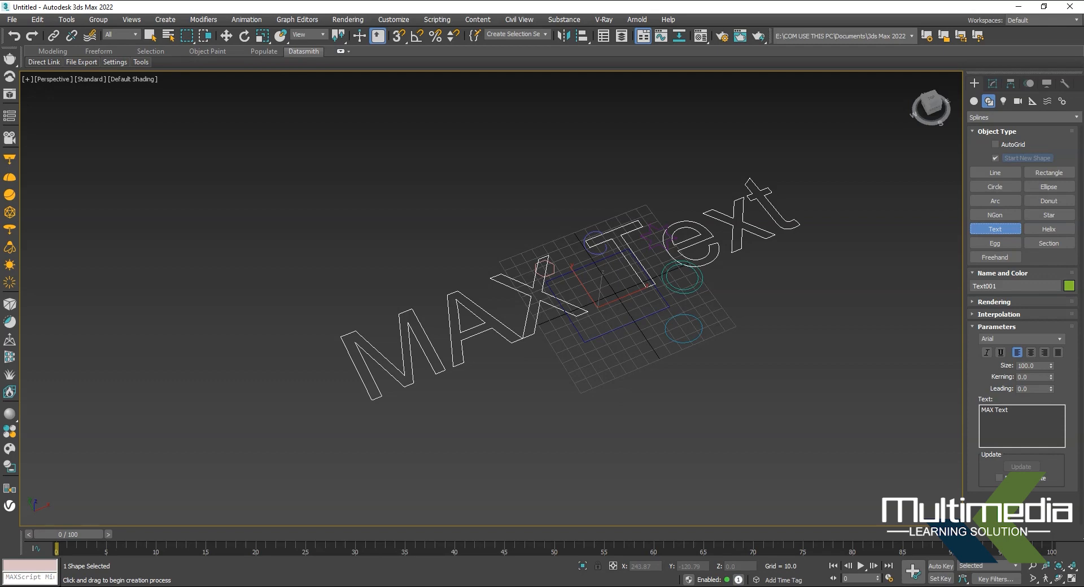
{"action": "left_click_drag", "start_coordinate": [1051, 366], "coordinate": [1050, 413]}
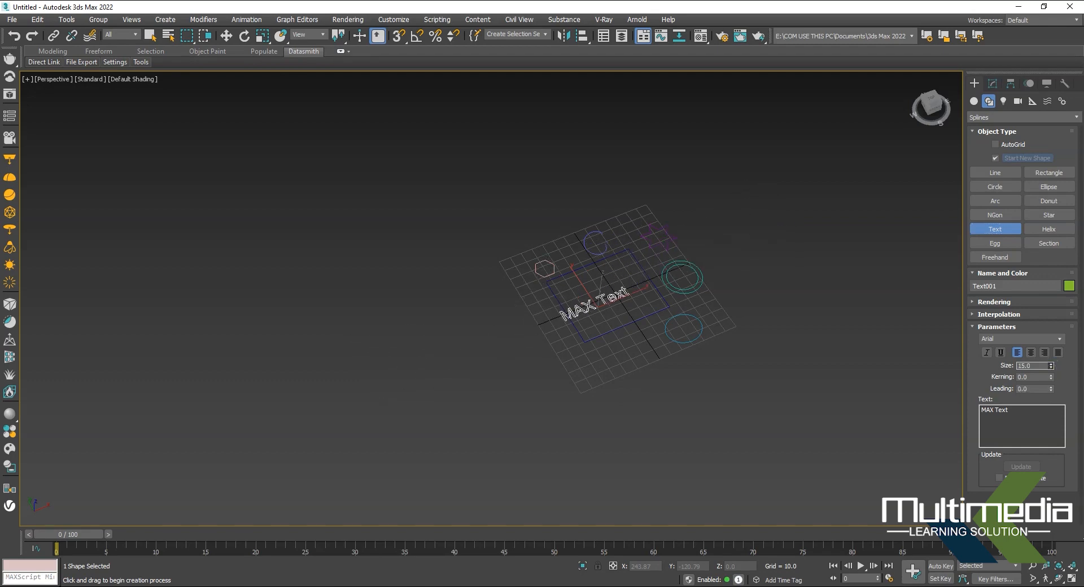
{"action": "middle_click_drag", "start_coordinate": [658, 348], "coordinate": [649, 414]}
{"action": "scroll", "coordinate": [593, 367], "scroll_direction": "up", "scroll_amount": 5}
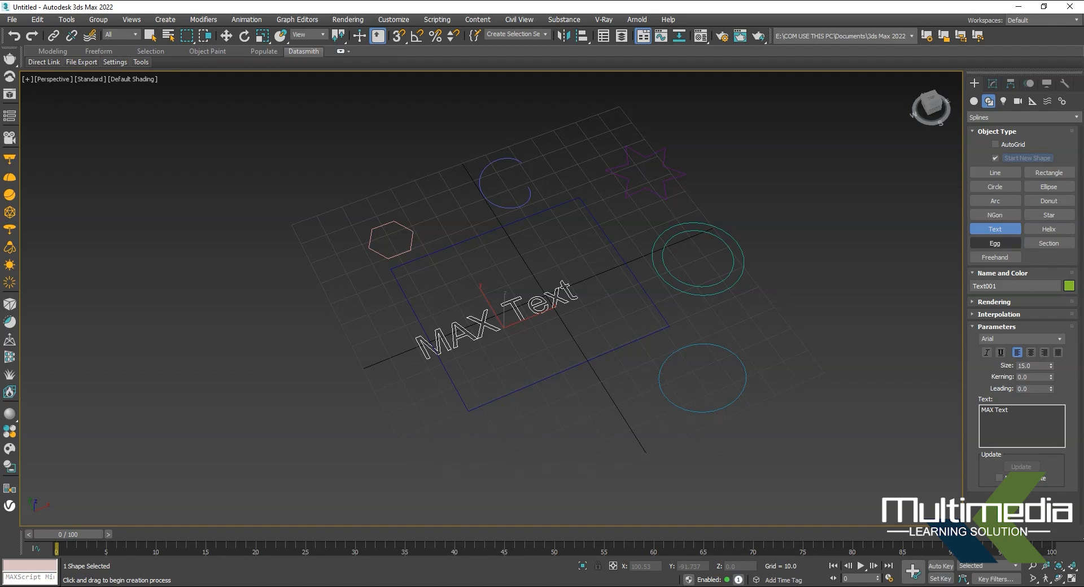
- Draw an outlined egg shape about 48 by 32 in front of the rectangle
{"action": "left_click", "coordinate": [995, 243]}
{"action": "left_click_drag", "start_coordinate": [557, 443], "coordinate": [640, 441]}
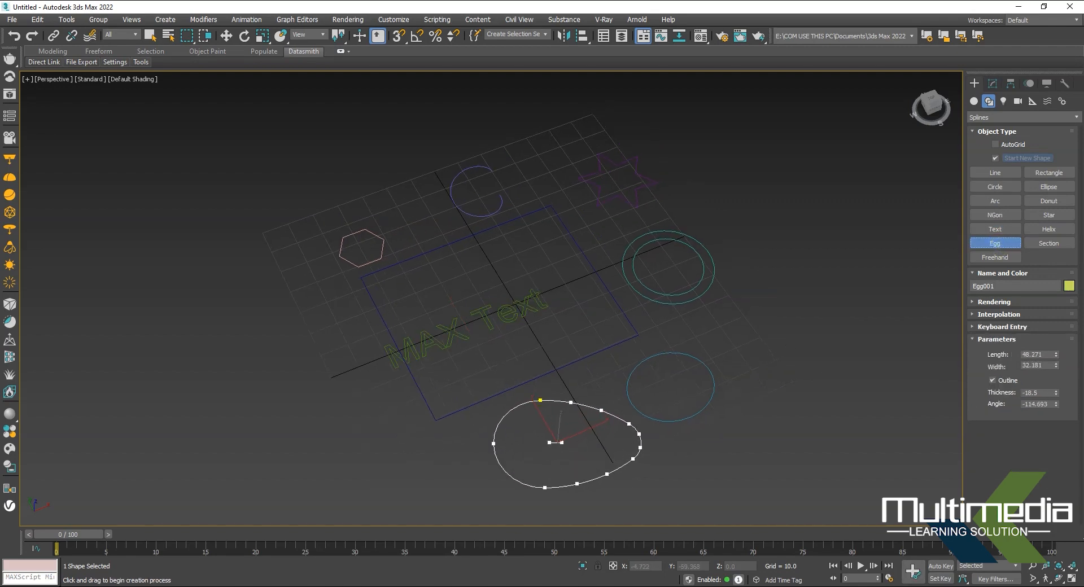
{"action": "left_click", "coordinate": [611, 442]}
- Select the donut and adjust its Radius 1 to 17.522 and Radius 2 to 14.704
{"action": "left_click", "coordinate": [226, 36]}
{"action": "middle_click_drag", "start_coordinate": [623, 247], "coordinate": [572, 226]}
{"action": "scroll", "coordinate": [570, 220], "scroll_direction": "down", "scroll_amount": 4}
{"action": "left_click_drag", "start_coordinate": [688, 232], "coordinate": [617, 241]}
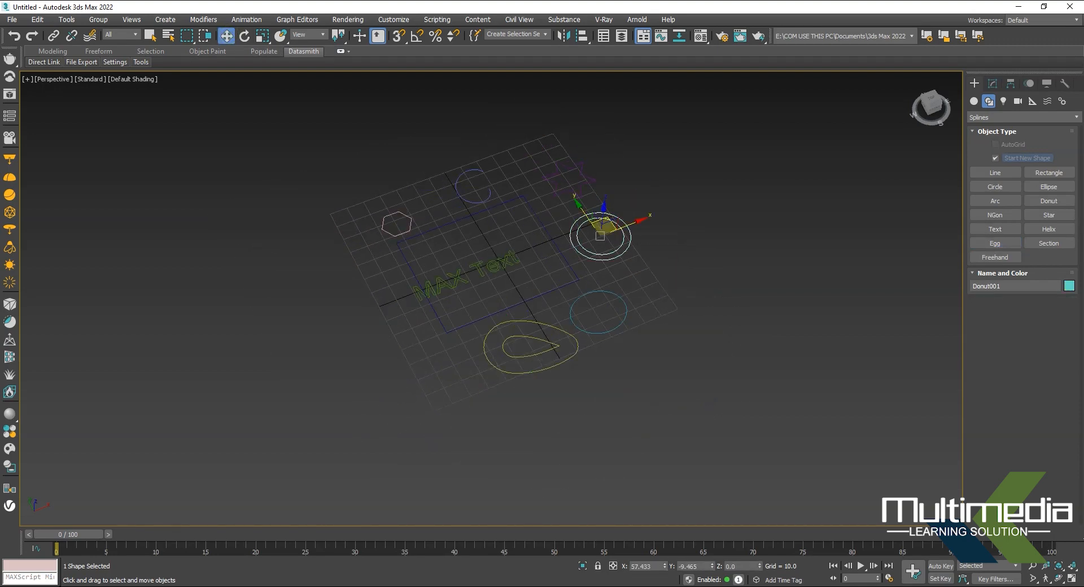
{"action": "left_click", "coordinate": [992, 83]}
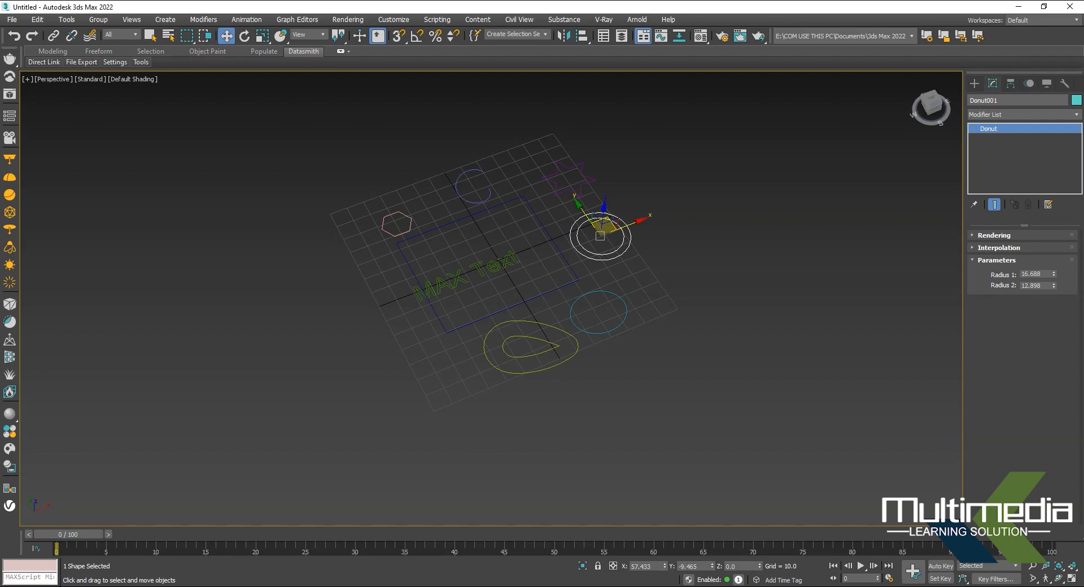
{"action": "left_click_drag", "start_coordinate": [1053, 273], "coordinate": [1054, 281]}
{"action": "scroll", "coordinate": [620, 246], "scroll_direction": "up", "scroll_amount": 5}
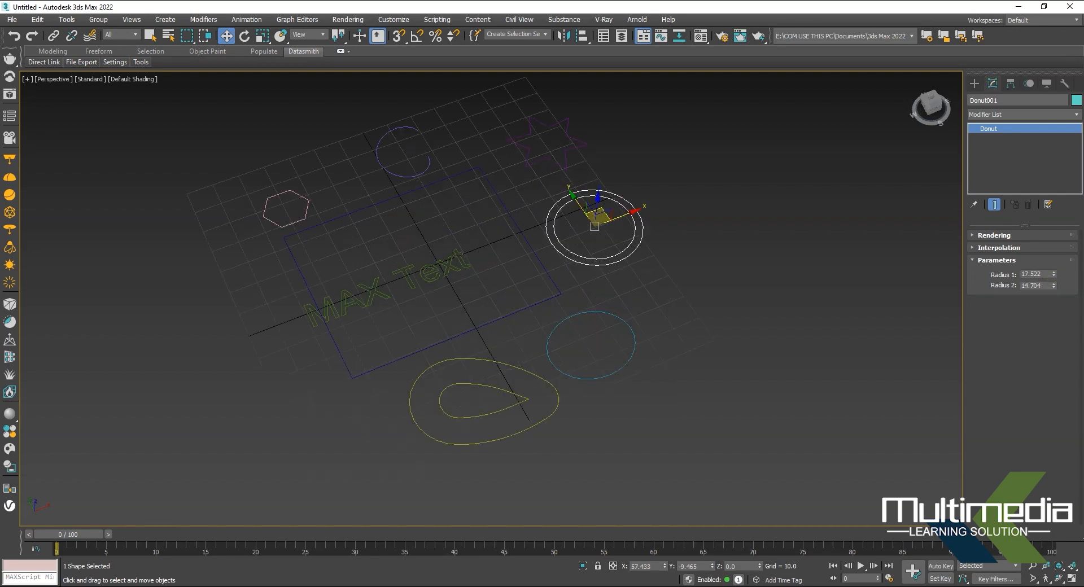
- Convert the donut to an editable spline
{"action": "right_click", "coordinate": [624, 243]}
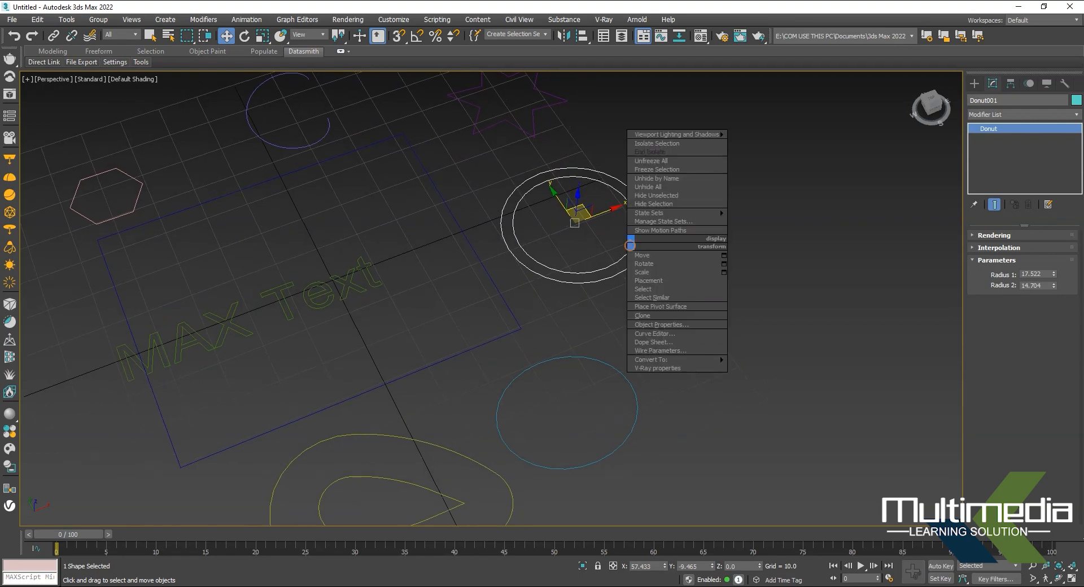
{"action": "mouse_move", "coordinate": [677, 359]}
{"action": "left_click", "coordinate": [786, 360]}
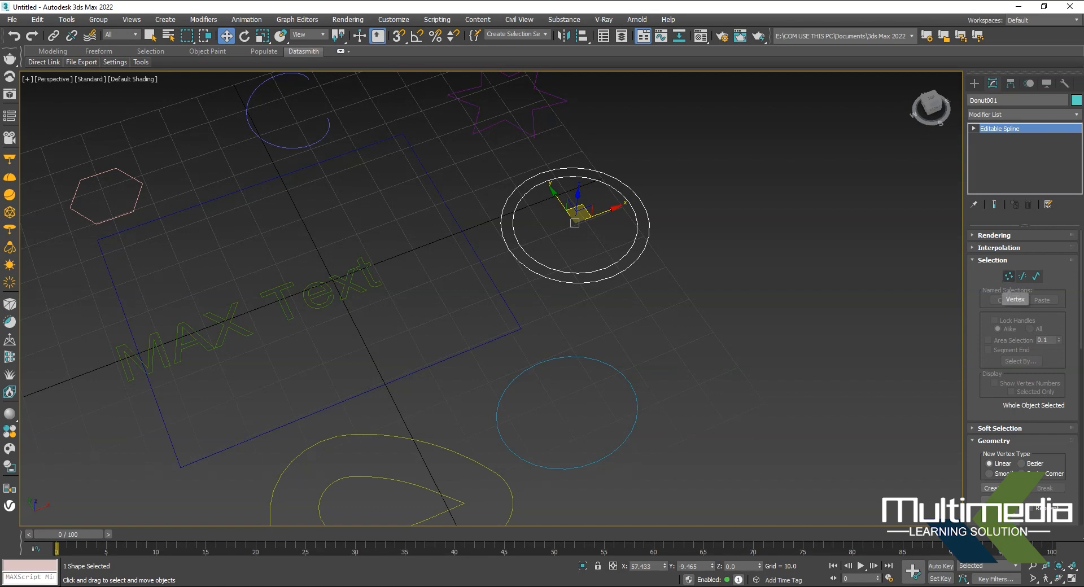
- At the vertex level, move the donut's two rightmost vertices outward along X to stretch both rings
{"action": "key", "text": "1"}
{"action": "middle_click_drag", "start_coordinate": [658, 199], "coordinate": [649, 197], "text": "alt"}
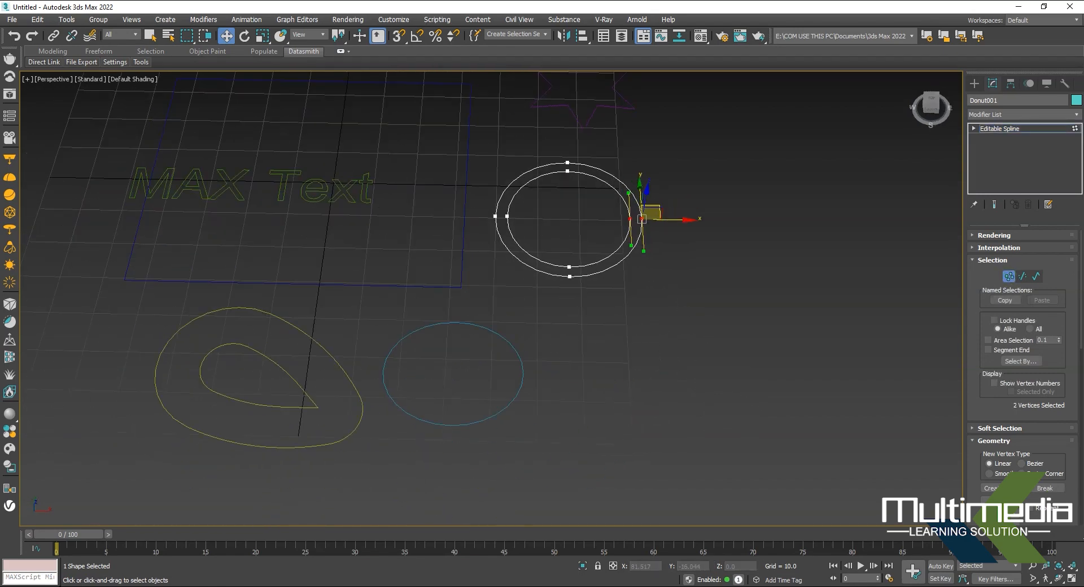
{"action": "left_click_drag", "start_coordinate": [656, 220], "coordinate": [684, 220]}
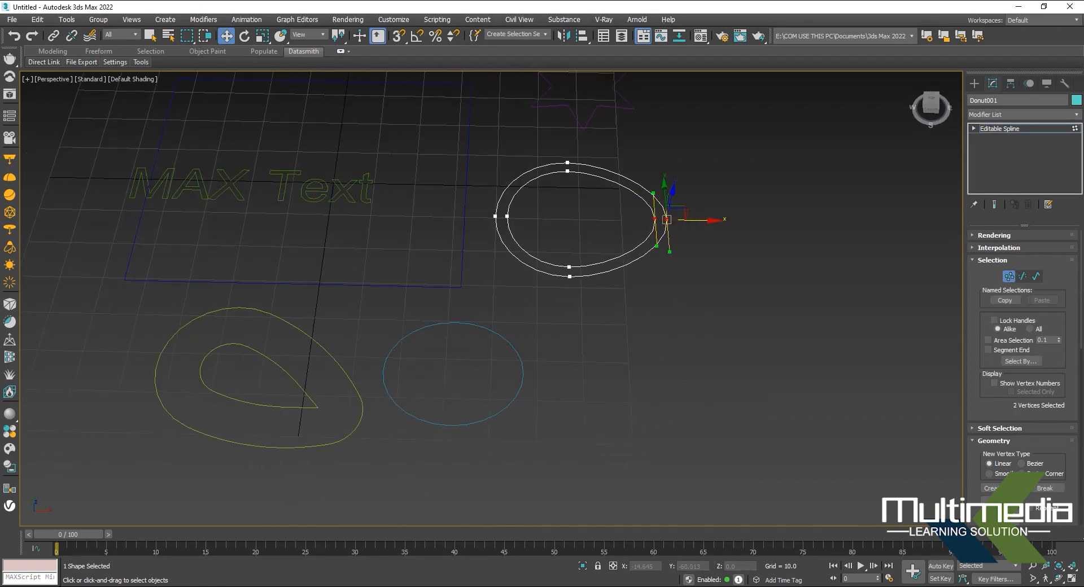
{"action": "middle_click_drag", "start_coordinate": [640, 323], "coordinate": [624, 390]}
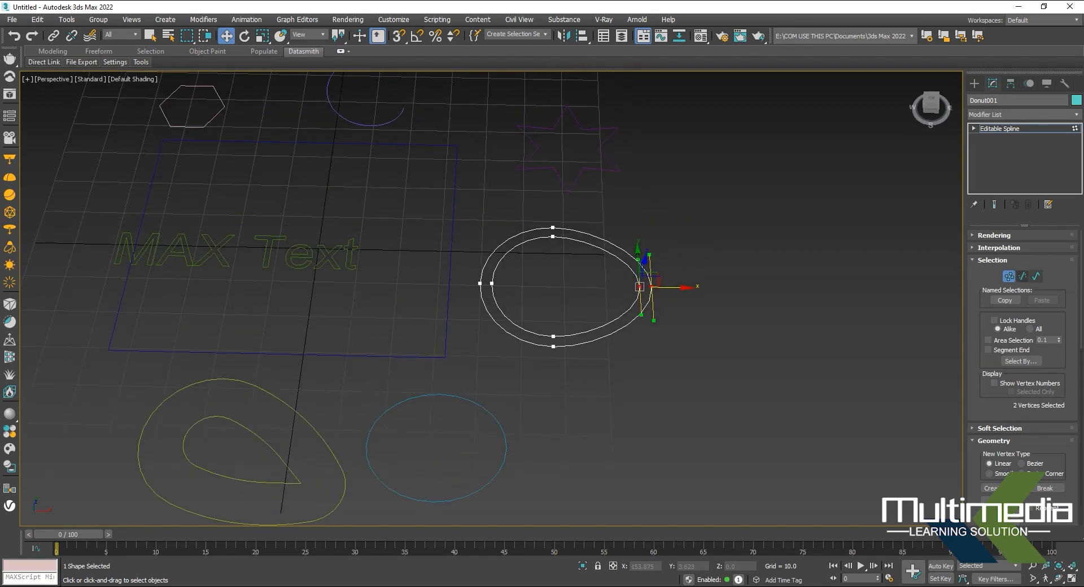
- At the segment level, try moving the donut's back-right segments along X and undo the move
{"action": "key", "text": "2"}
{"action": "left_click", "coordinate": [613, 239]}
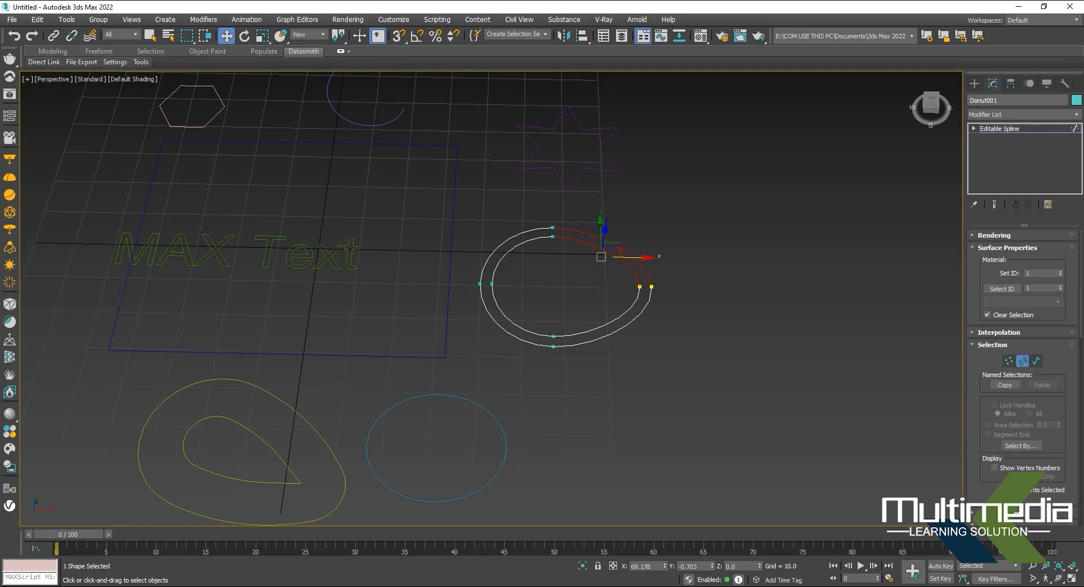
{"action": "mouse_move", "coordinate": [635, 257]}
{"action": "left_mouse_down"}
{"action": "mouse_move", "coordinate": [665, 257]}
{"action": "mouse_move", "coordinate": [599, 257]}
{"action": "mouse_move", "coordinate": [651, 258]}
{"action": "left_mouse_up"}
{"action": "key", "text": "ctrl+z"}
- At the spline level, try raising the donut's outer ring and undo the move
{"action": "left_click", "coordinate": [974, 129]}
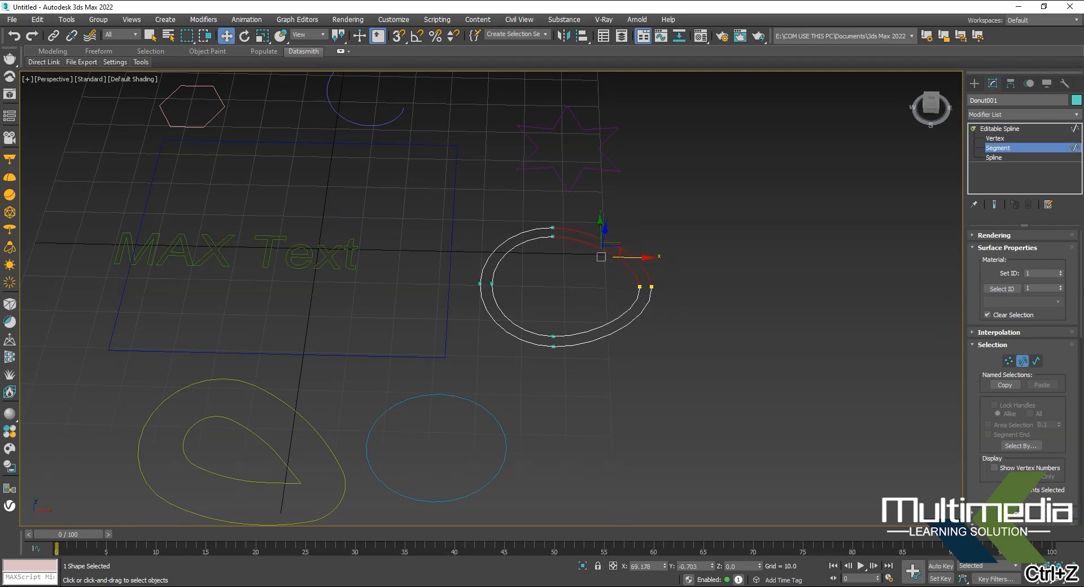
{"action": "left_click", "coordinate": [996, 157]}
{"action": "left_click", "coordinate": [650, 287]}
{"action": "middle_click_drag", "start_coordinate": [651, 287], "coordinate": [651, 293], "text": "alt"}
{"action": "left_click_drag", "start_coordinate": [566, 276], "coordinate": [567, 244]}
{"action": "middle_click_drag", "start_coordinate": [567, 244], "coordinate": [530, 195], "text": "alt"}
{"action": "key", "text": "ctrl+z"}
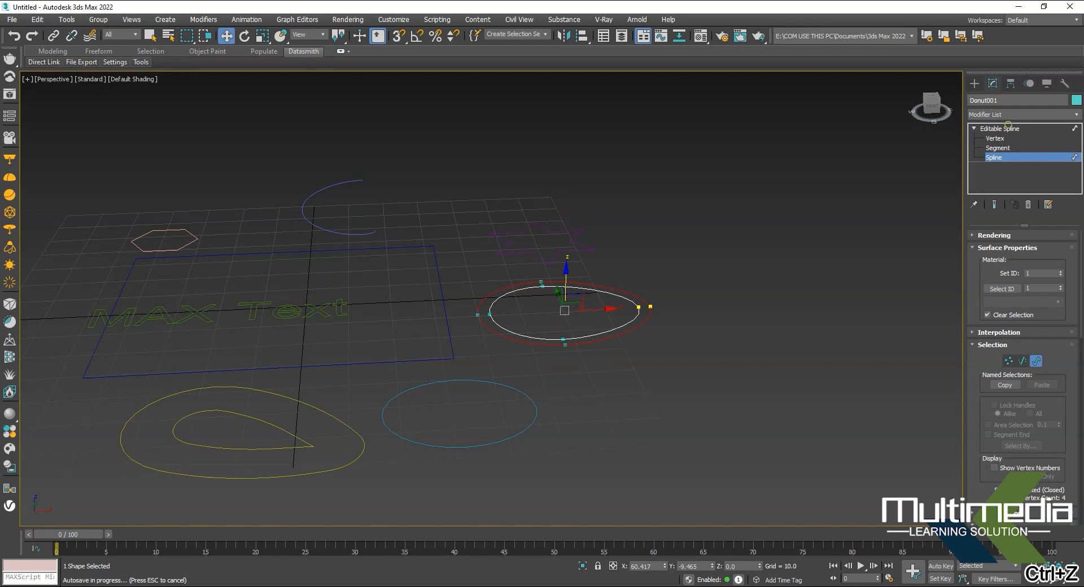
- Leave sub-object editing of the donut and delete all shapes in the scene
{"action": "left_click", "coordinate": [1009, 126]}
{"action": "middle_click_drag", "start_coordinate": [242, 313], "coordinate": [389, 324]}
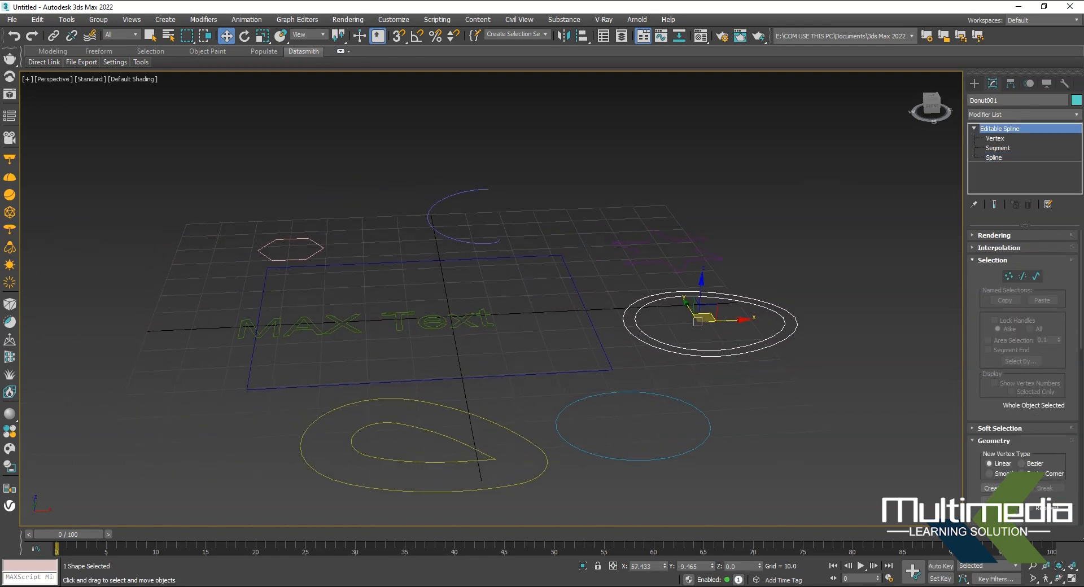
{"action": "left_click", "coordinate": [974, 129]}
{"action": "left_click", "coordinate": [827, 266]}
{"action": "key", "text": "ctrl+a"}
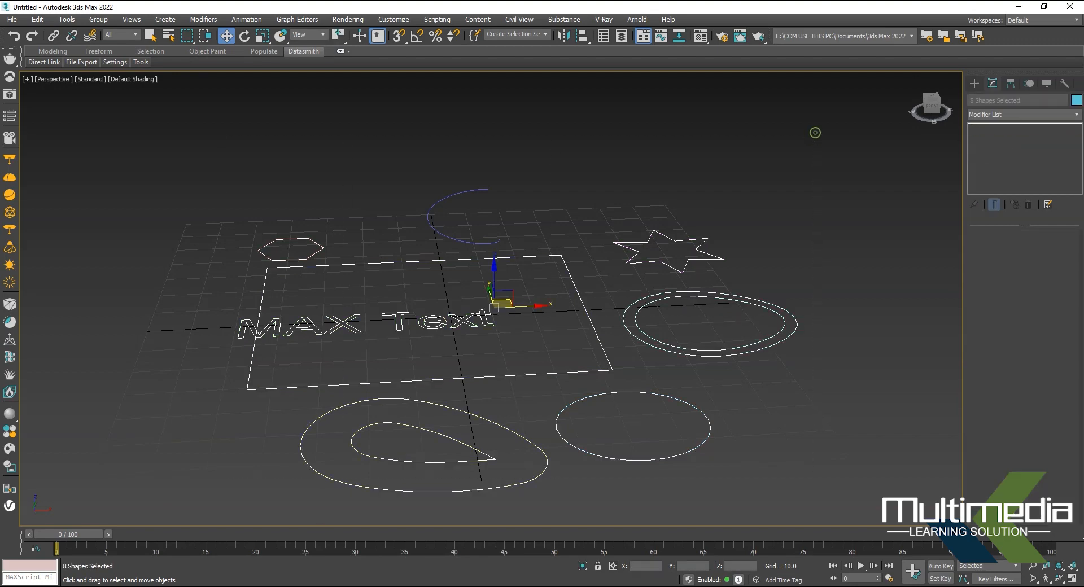
{"action": "key", "text": "Delete"}
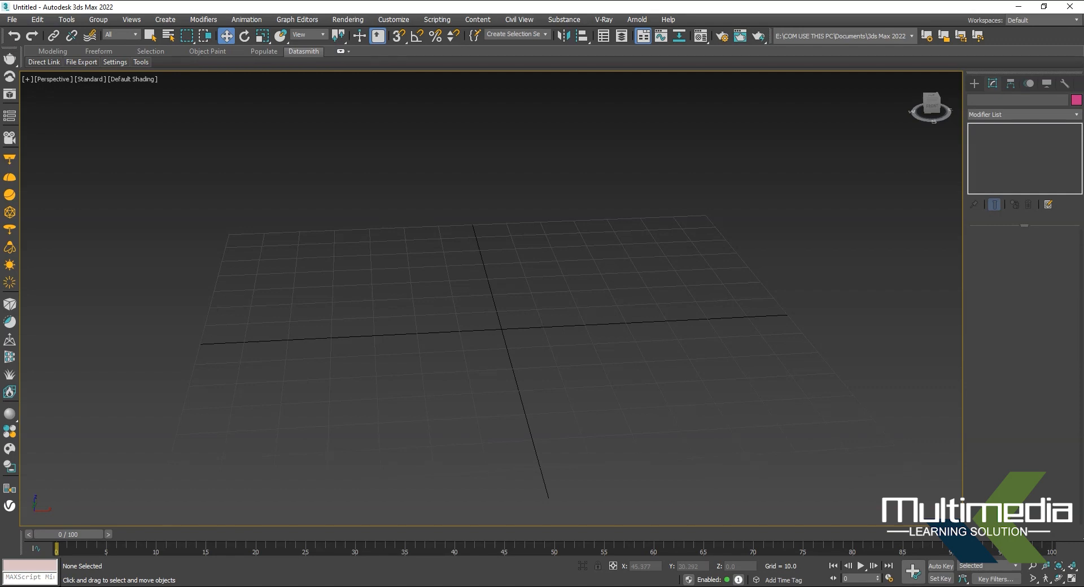
- In the Front view, draw an open curved half-profile line with five vertices above the origin, just right of the vertical axis
{"action": "middle_click_drag", "start_coordinate": [649, 270], "coordinate": [634, 294]}
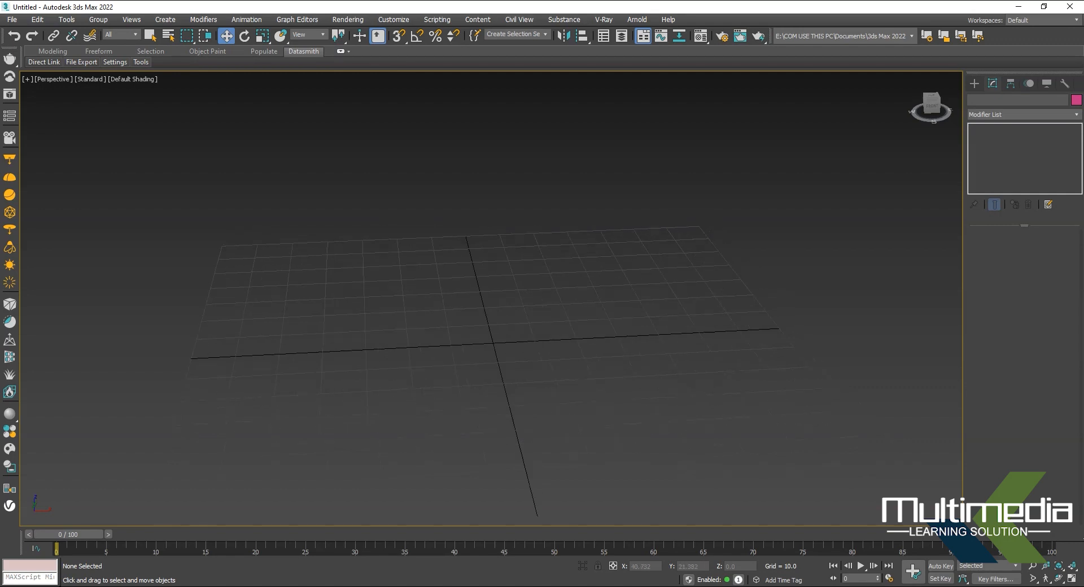
{"action": "key", "text": "f"}
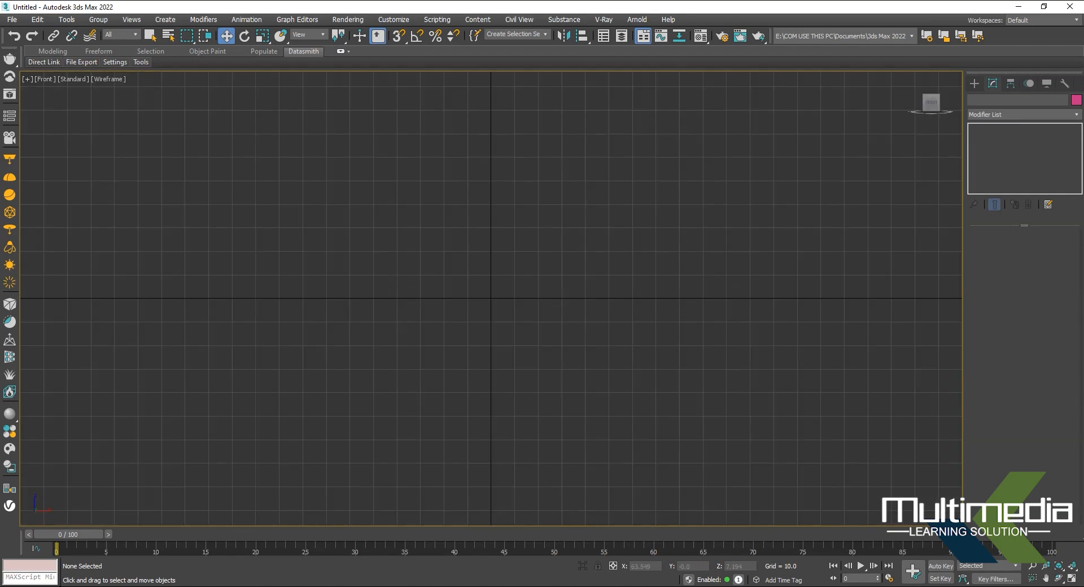
{"action": "left_click", "coordinate": [974, 83]}
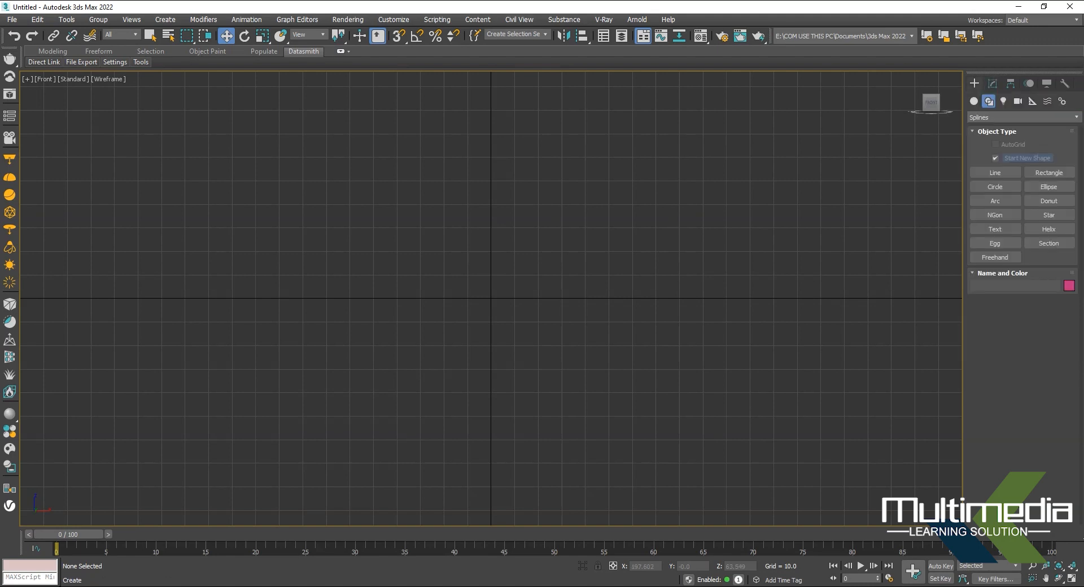
{"action": "left_click", "coordinate": [989, 171]}
{"action": "middle_click_drag", "start_coordinate": [429, 318], "coordinate": [444, 363]}
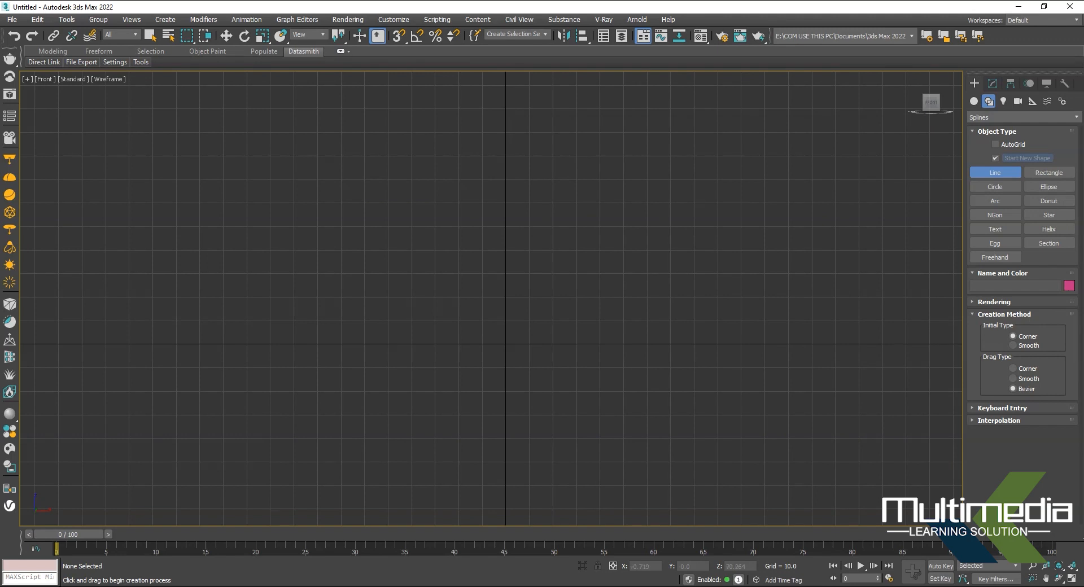
{"action": "left_click", "coordinate": [529, 202]}
{"action": "left_click", "coordinate": [550, 201]}
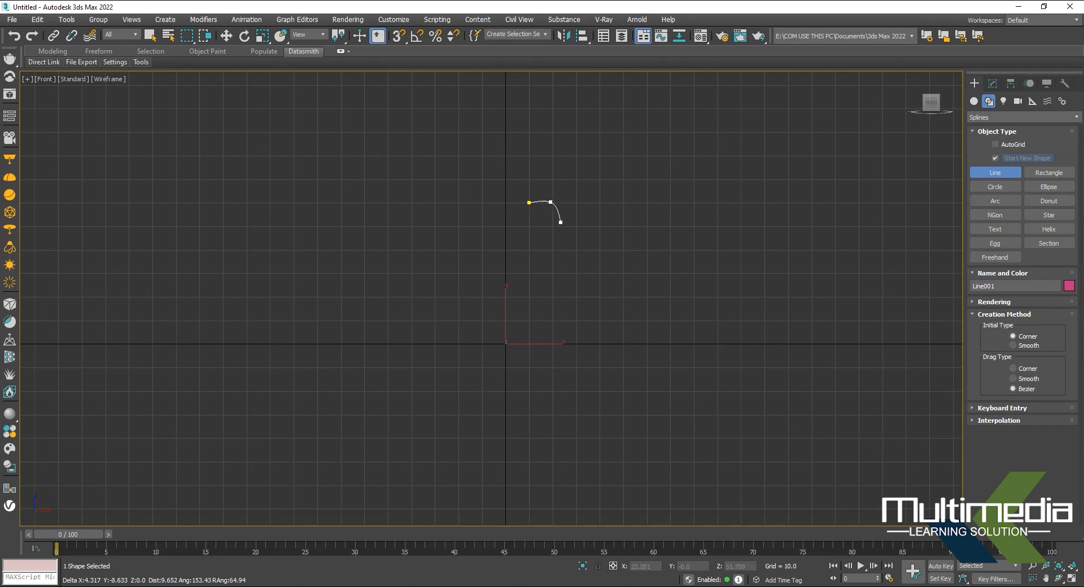
{"action": "left_click", "coordinate": [563, 226]}
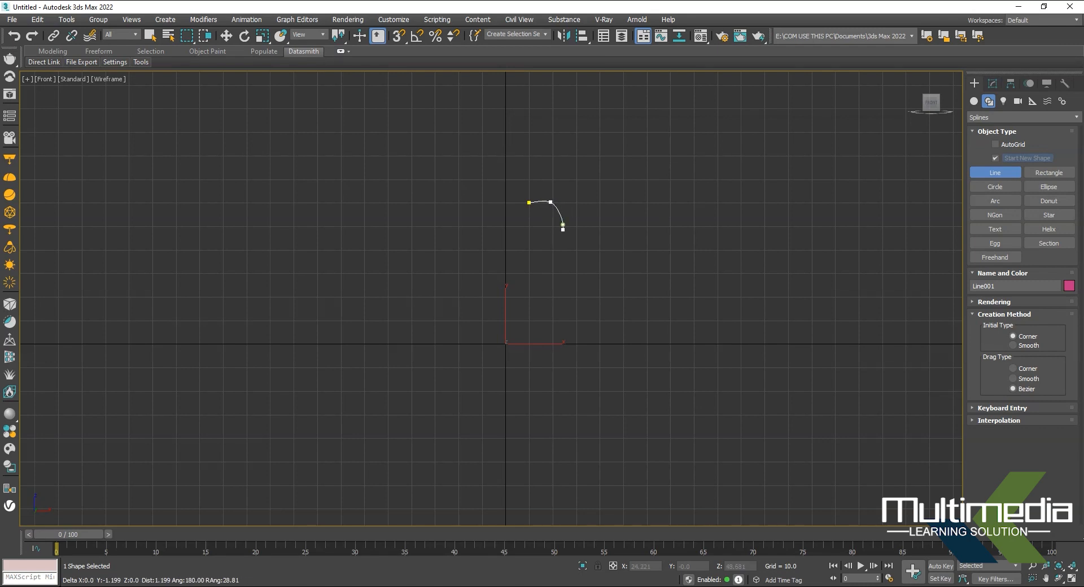
{"action": "left_click", "coordinate": [539, 265]}
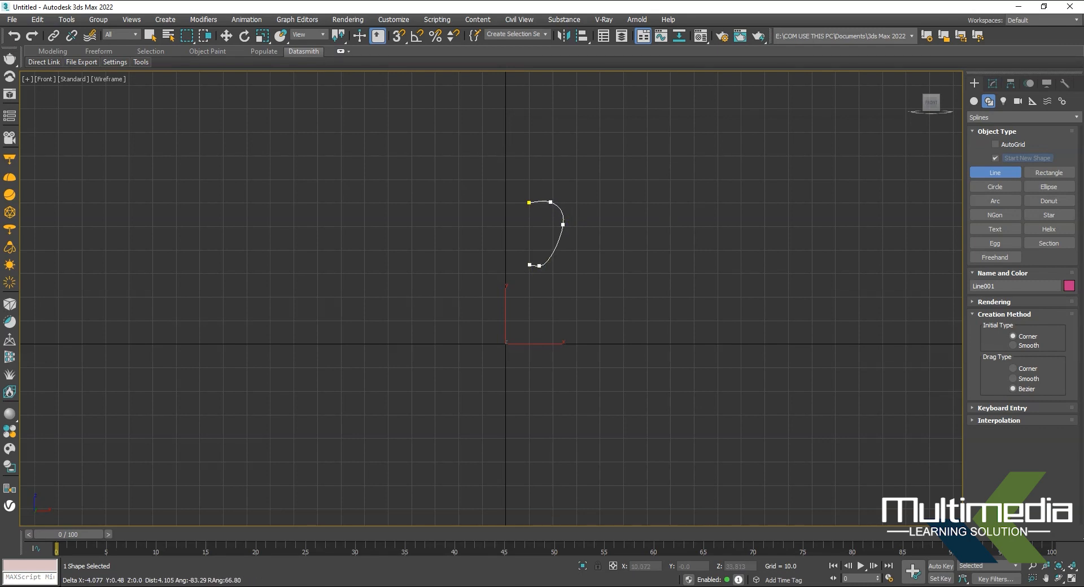
{"action": "left_click", "coordinate": [529, 263]}
{"action": "right_click", "coordinate": [500, 342]}
{"action": "key", "text": "w"}
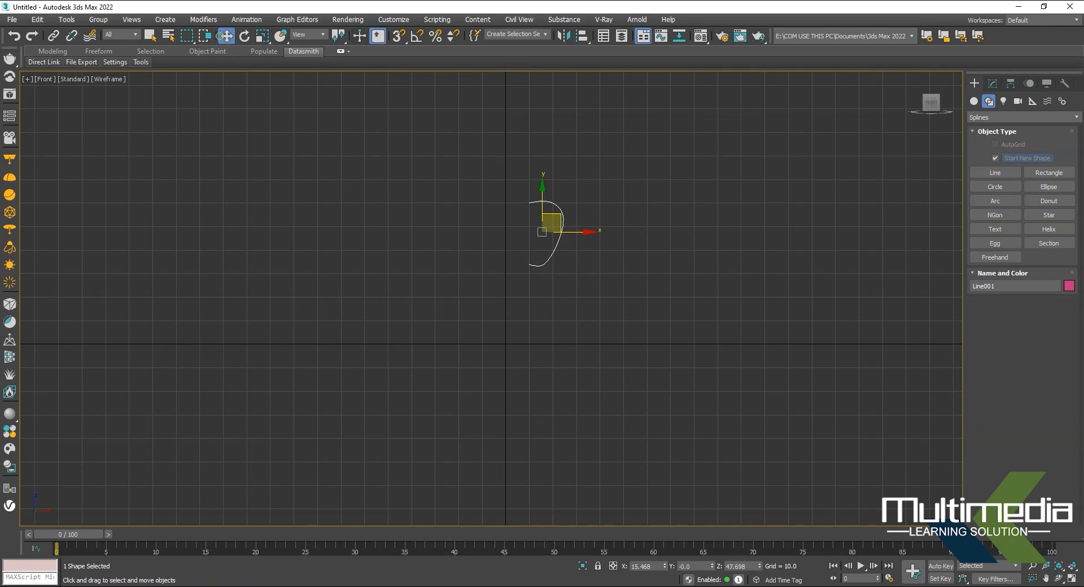
- Apply a Lathe modifier to the profile line
{"action": "scroll", "coordinate": [531, 170], "scroll_direction": "up", "scroll_amount": 5}
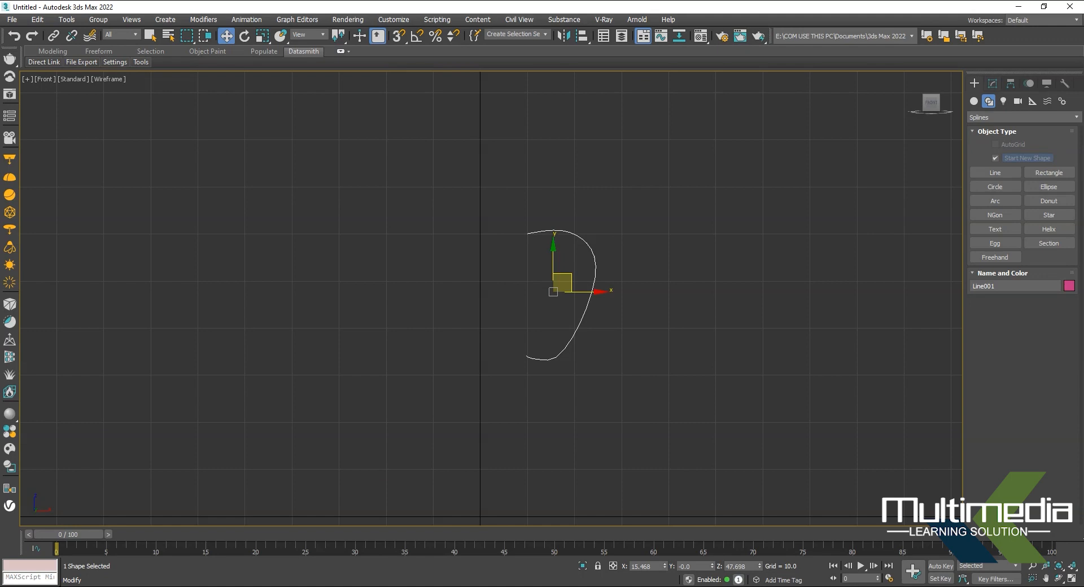
{"action": "left_click", "coordinate": [992, 83]}
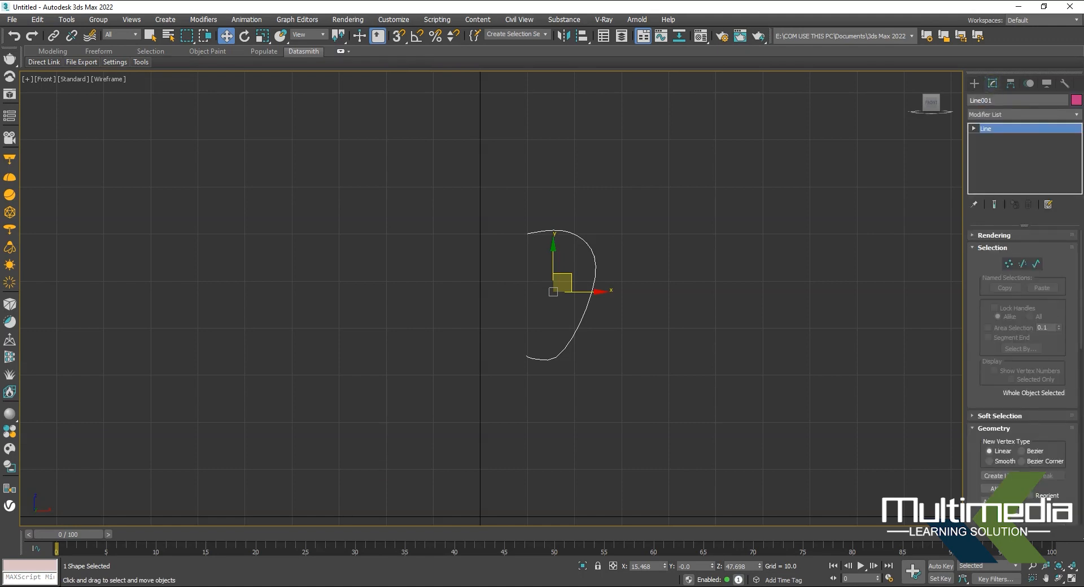
{"action": "left_click", "coordinate": [994, 114]}
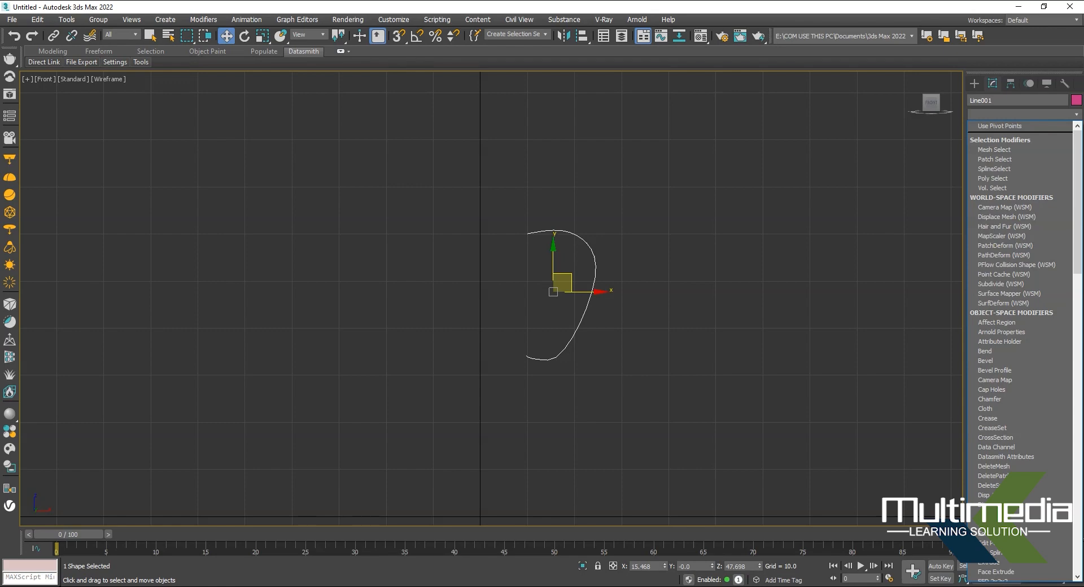
{"action": "key", "text": "l"}
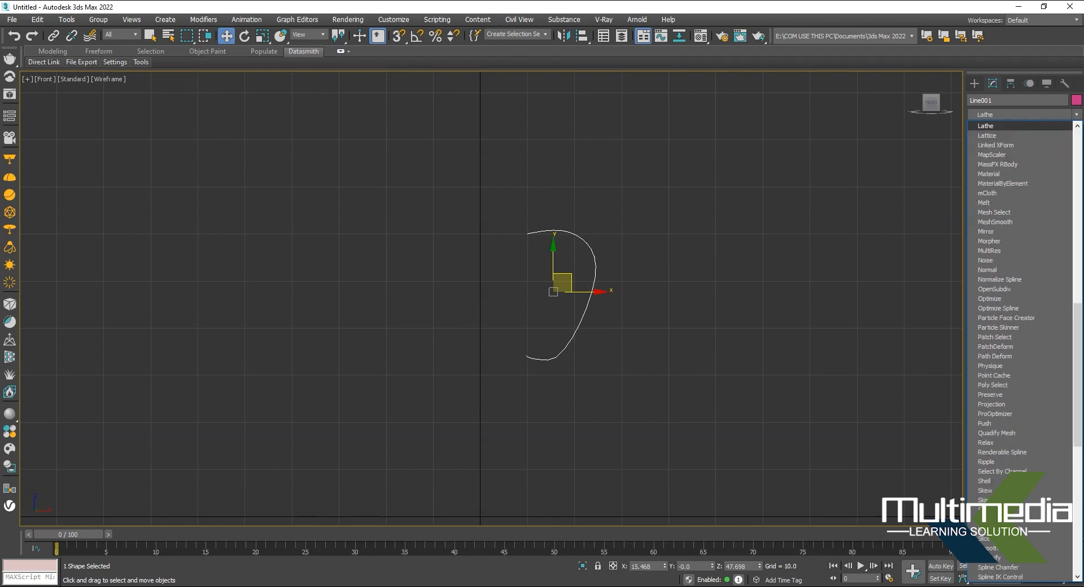
{"action": "key", "text": "Return"}
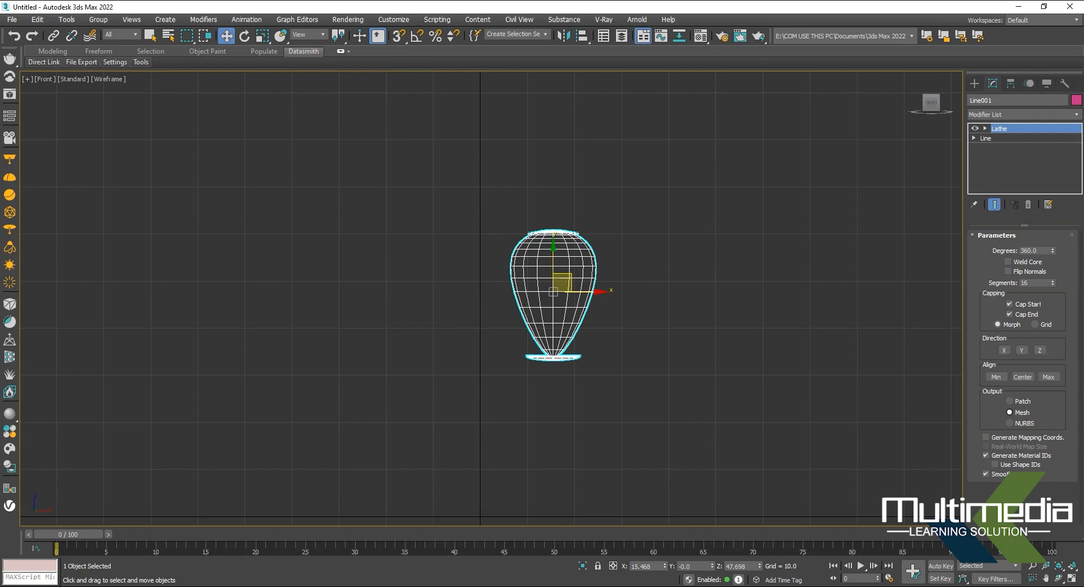
- Compare the Lathe's Max, Center and Min axis alignments and set it to Min
{"action": "left_click", "coordinate": [1048, 377]}
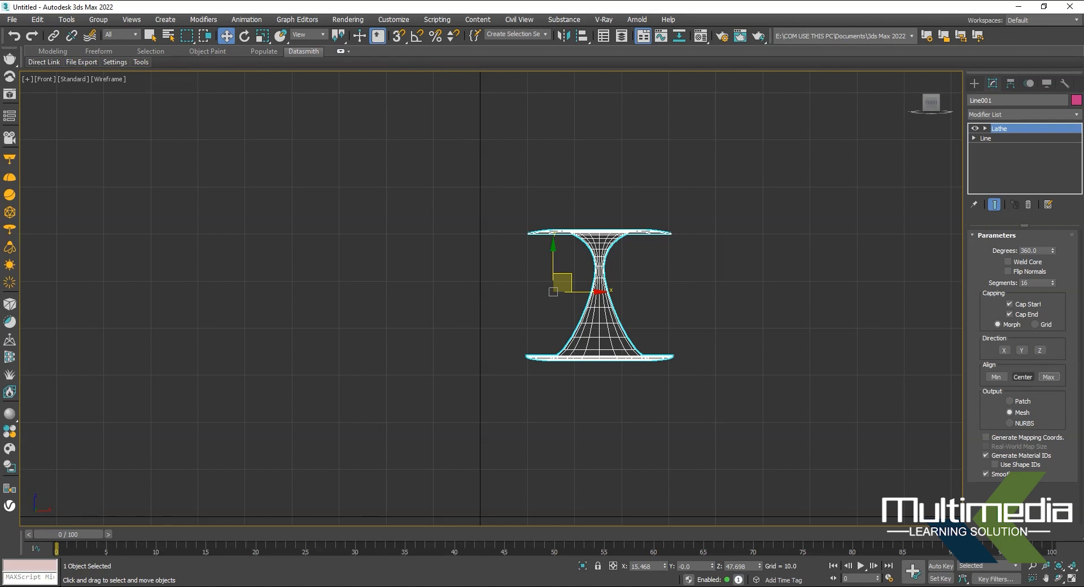
{"action": "left_click", "coordinate": [996, 378]}
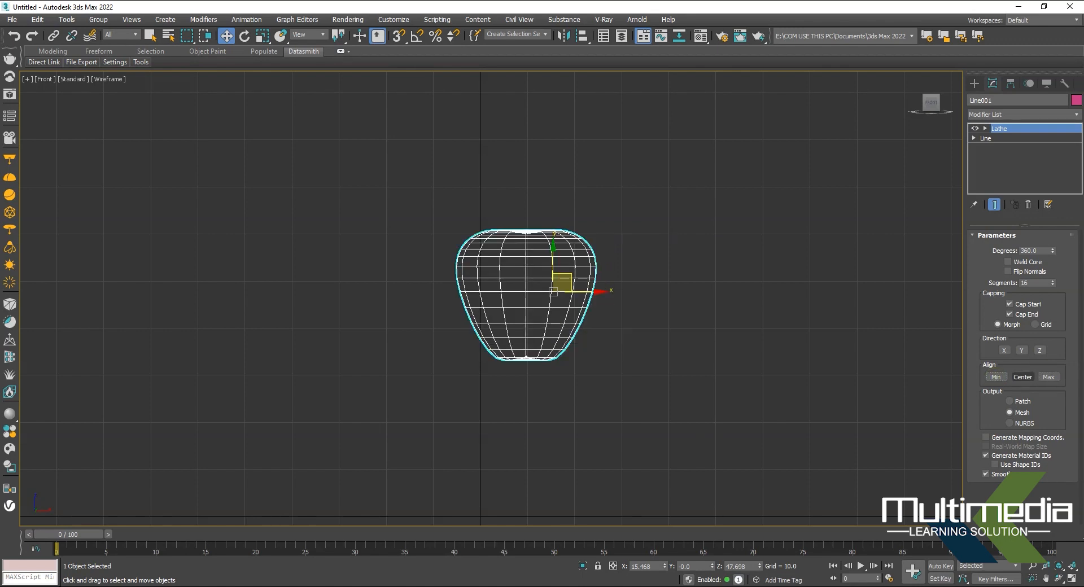
{"action": "left_click", "coordinate": [1023, 377]}
{"action": "left_click", "coordinate": [1048, 377]}
{"action": "left_click", "coordinate": [1023, 377]}
{"action": "left_click", "coordinate": [996, 377]}
{"action": "mouse_move", "coordinate": [526, 295]}
{"action": "middle_mouse_down"}
{"action": "mouse_move", "coordinate": [535, 335]}
{"action": "mouse_move", "coordinate": [511, 442]}
{"action": "mouse_move", "coordinate": [559, 497]}
{"action": "mouse_move", "coordinate": [722, 396]}
{"action": "mouse_move", "coordinate": [689, 316]}
{"action": "mouse_move", "coordinate": [587, 389]}
{"action": "mouse_move", "coordinate": [672, 457]}
{"action": "mouse_move", "coordinate": [598, 345]}
{"action": "mouse_move", "coordinate": [582, 220]}
{"action": "mouse_move", "coordinate": [590, 311]}
{"action": "mouse_move", "coordinate": [559, 406]}
{"action": "mouse_move", "coordinate": [491, 299]}
{"action": "mouse_move", "coordinate": [505, 296]}
{"action": "mouse_move", "coordinate": [511, 317]}
{"action": "middle_mouse_up"}
{"action": "left_click", "coordinate": [1049, 377]}
{"action": "left_click", "coordinate": [996, 377]}
- Show the lathed object in the Perspective view with Clay shading
{"action": "key", "text": "p"}
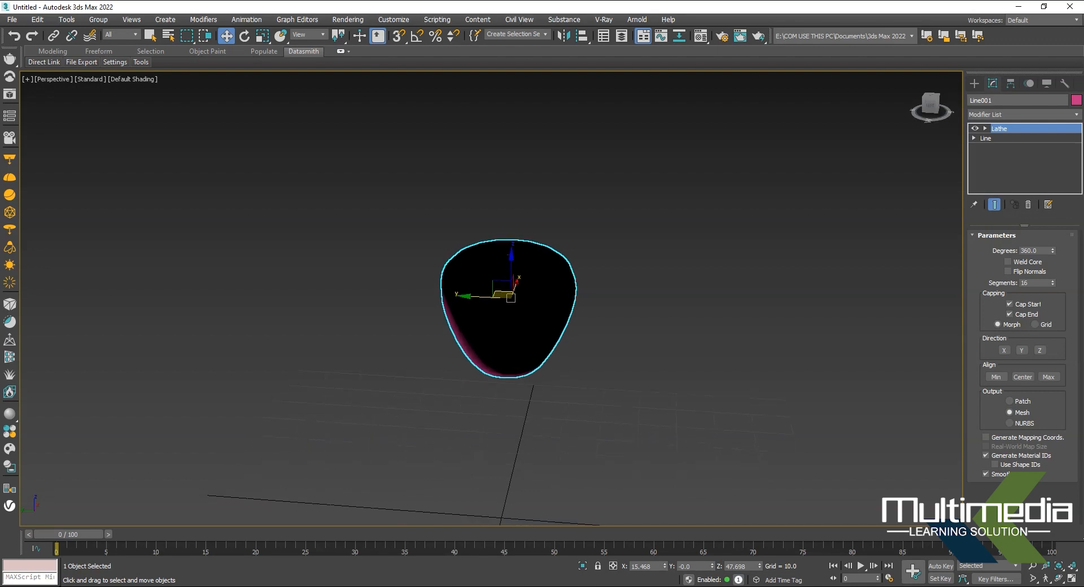
{"action": "left_click", "coordinate": [133, 79]}
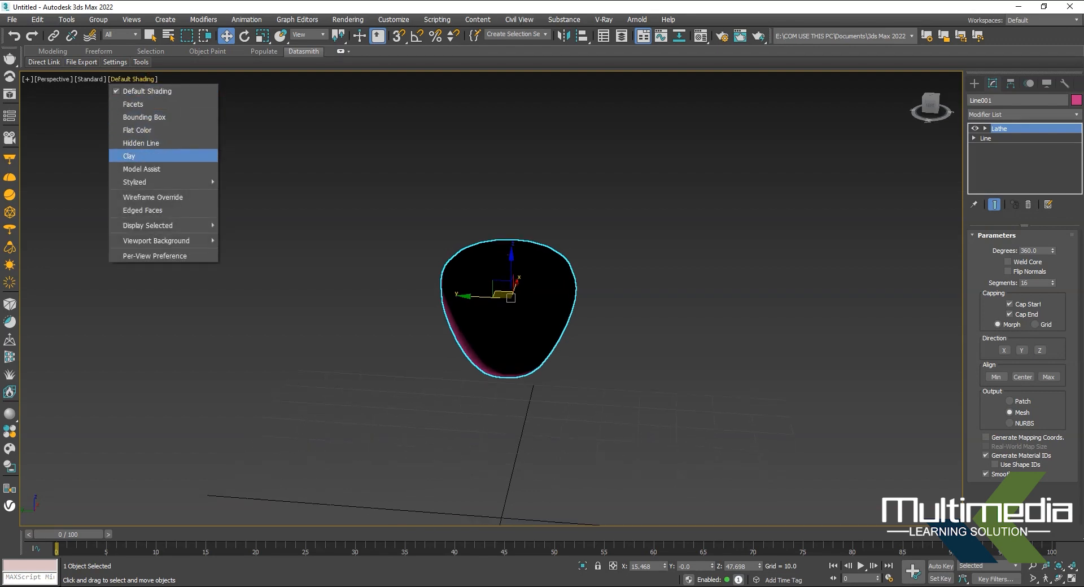
{"action": "left_click", "coordinate": [142, 154]}
{"action": "mouse_move", "coordinate": [440, 344]}
{"action": "middle_mouse_down", "text": "alt"}
{"action": "mouse_move", "coordinate": [508, 389]}
{"action": "mouse_move", "coordinate": [508, 361]}
{"action": "mouse_move", "coordinate": [593, 396]}
{"action": "mouse_move", "coordinate": [553, 446]}
{"action": "mouse_move", "coordinate": [582, 412]}
{"action": "middle_mouse_up", "text": "alt"}
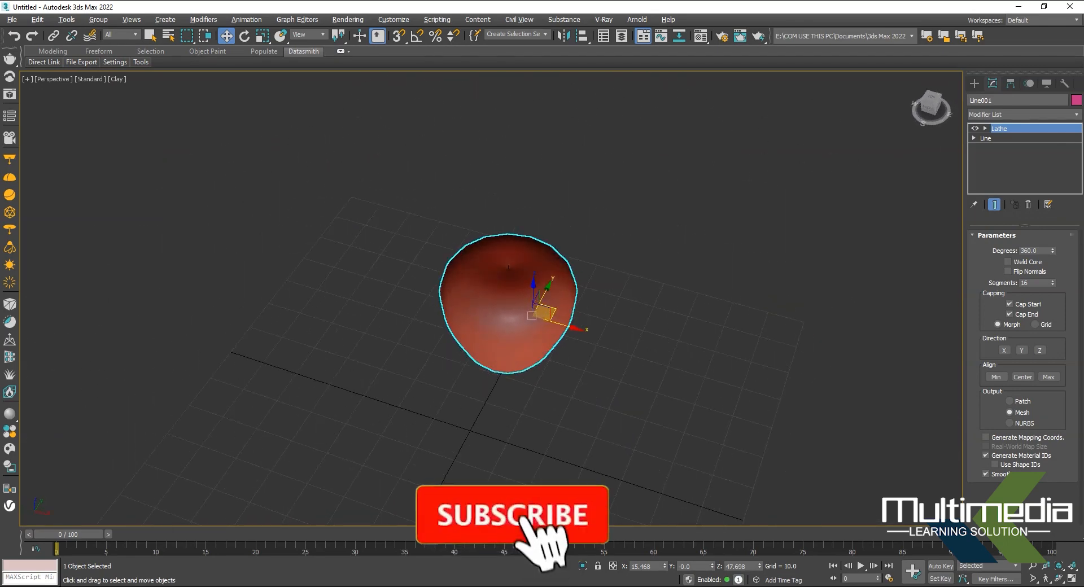
- Edit the profile line at vertex level with the lathed result shown, and move the lower outer vertex outward along X
{"action": "left_click", "coordinate": [973, 138]}
{"action": "left_click", "coordinate": [998, 148]}
{"action": "middle_click_drag", "start_coordinate": [581, 338], "coordinate": [588, 310], "text": "alt"}
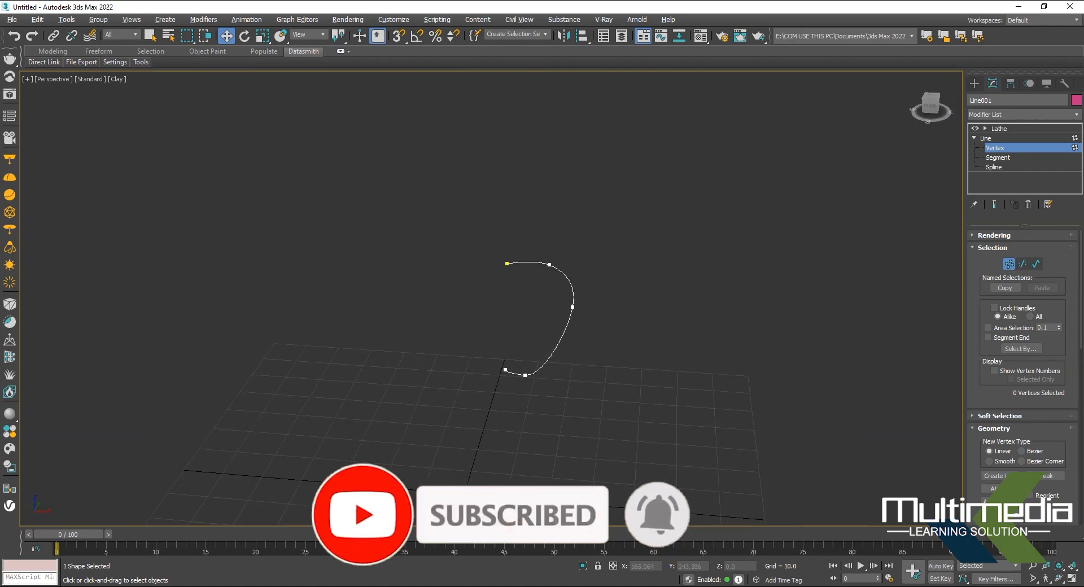
{"action": "left_click", "coordinate": [994, 204]}
{"action": "middle_click_drag", "start_coordinate": [593, 361], "coordinate": [593, 330], "text": "alt"}
{"action": "left_click_drag", "start_coordinate": [520, 391], "coordinate": [573, 359]}
{"action": "middle_click_drag", "start_coordinate": [572, 359], "coordinate": [572, 350], "text": "alt"}
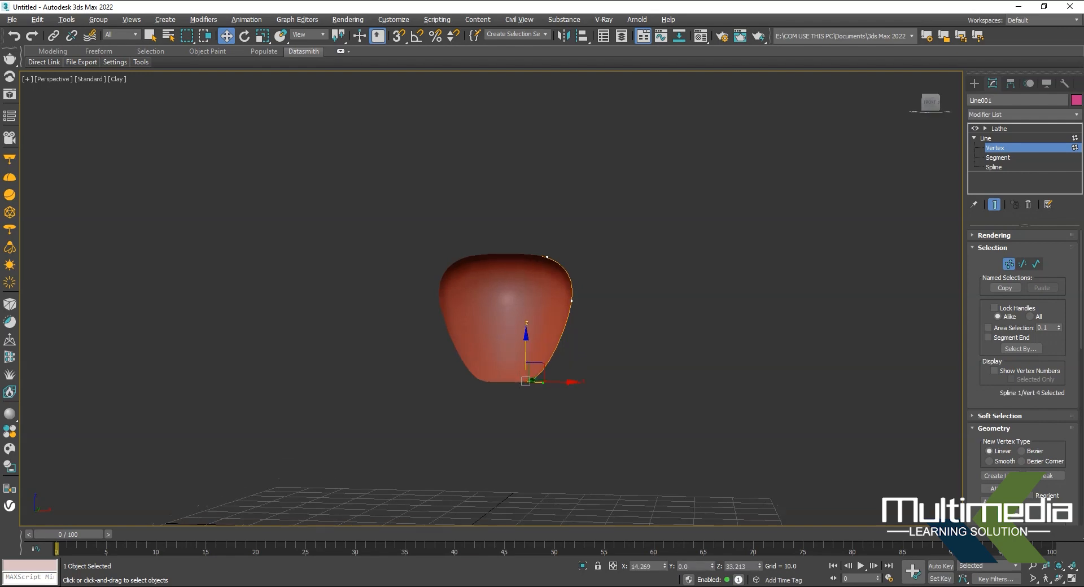
{"action": "left_click_drag", "start_coordinate": [568, 381], "coordinate": [582, 381]}
- Move the profile's widest side vertex outward along X and raise the upper rim vertex along Z to about 62.5
{"action": "left_click_drag", "start_coordinate": [618, 264], "coordinate": [542, 341]}
{"action": "middle_click_drag", "start_coordinate": [618, 265], "coordinate": [619, 277], "text": "alt"}
{"action": "left_click_drag", "start_coordinate": [604, 300], "coordinate": [617, 301]}
{"action": "middle_click_drag", "start_coordinate": [617, 301], "coordinate": [616, 339], "text": "alt"}
{"action": "left_click", "coordinate": [548, 264]}
{"action": "left_click_drag", "start_coordinate": [548, 235], "coordinate": [548, 224]}
{"action": "middle_click_drag", "start_coordinate": [548, 223], "coordinate": [517, 147], "text": "alt"}
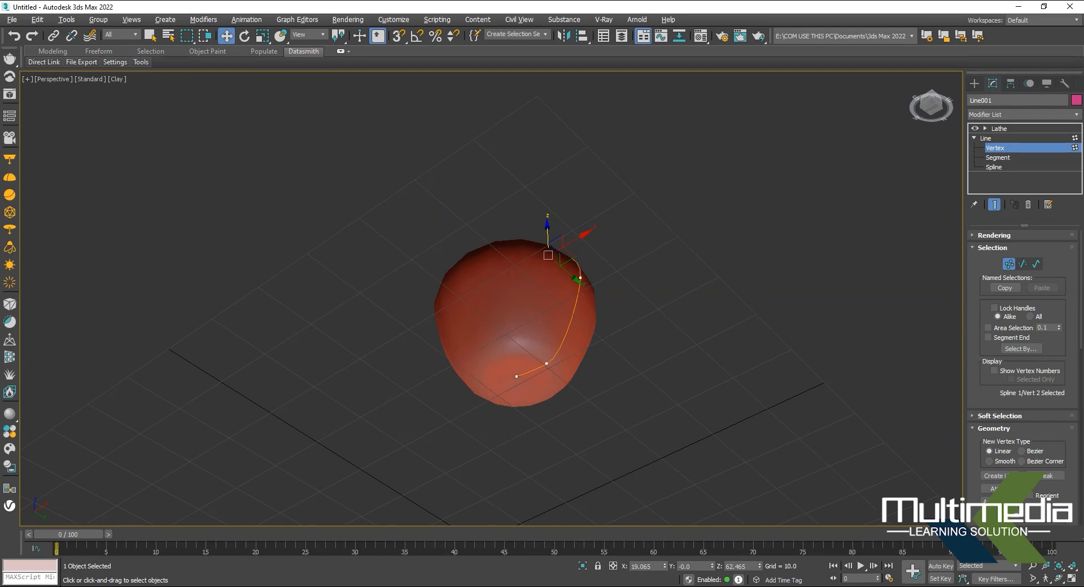
- Raise the profile's bottom centre vertex along Z to about 35.2 to dimple the base, and return to the Lathe level
{"action": "left_click", "coordinate": [518, 375]}
{"action": "middle_click_drag", "start_coordinate": [519, 375], "coordinate": [520, 350], "text": "alt"}
{"action": "left_click_drag", "start_coordinate": [517, 338], "coordinate": [516, 332]}
{"action": "middle_click_drag", "start_coordinate": [516, 331], "coordinate": [502, 406], "text": "alt"}
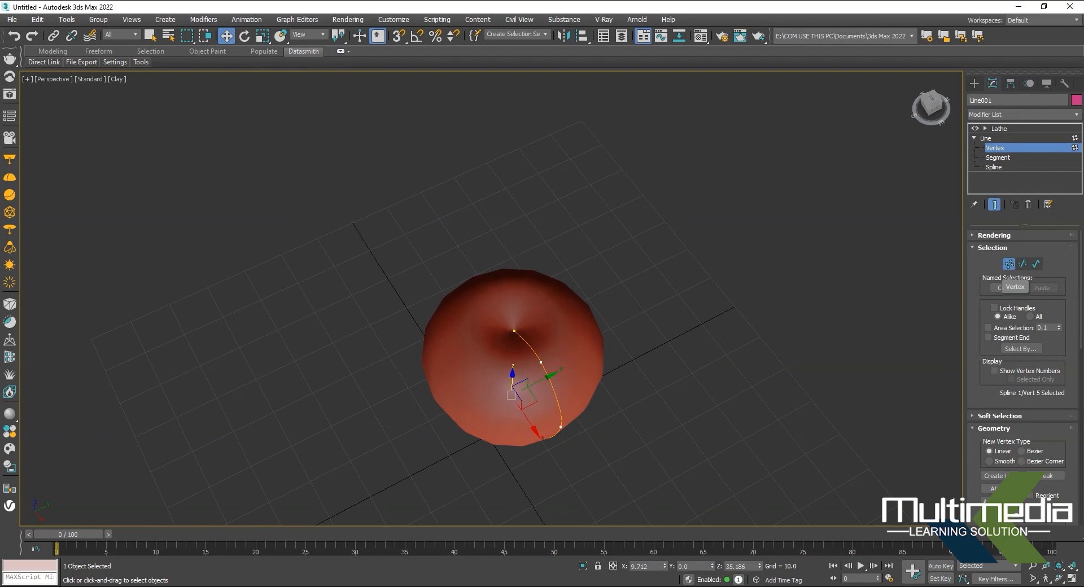
{"action": "left_click", "coordinate": [999, 129]}
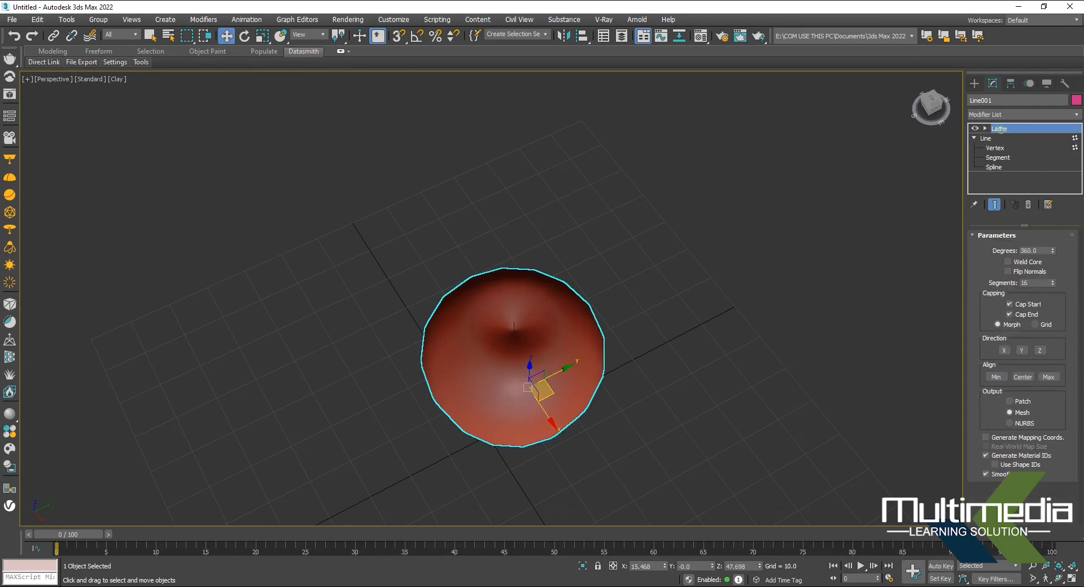
- Try a partial Lathe sweep of 203.5 degrees and undo it
{"action": "mouse_move", "coordinate": [516, 468]}
{"action": "middle_mouse_down", "text": "alt"}
{"action": "mouse_move", "coordinate": [502, 403]}
{"action": "mouse_move", "coordinate": [504, 456]}
{"action": "middle_mouse_up", "text": "alt"}
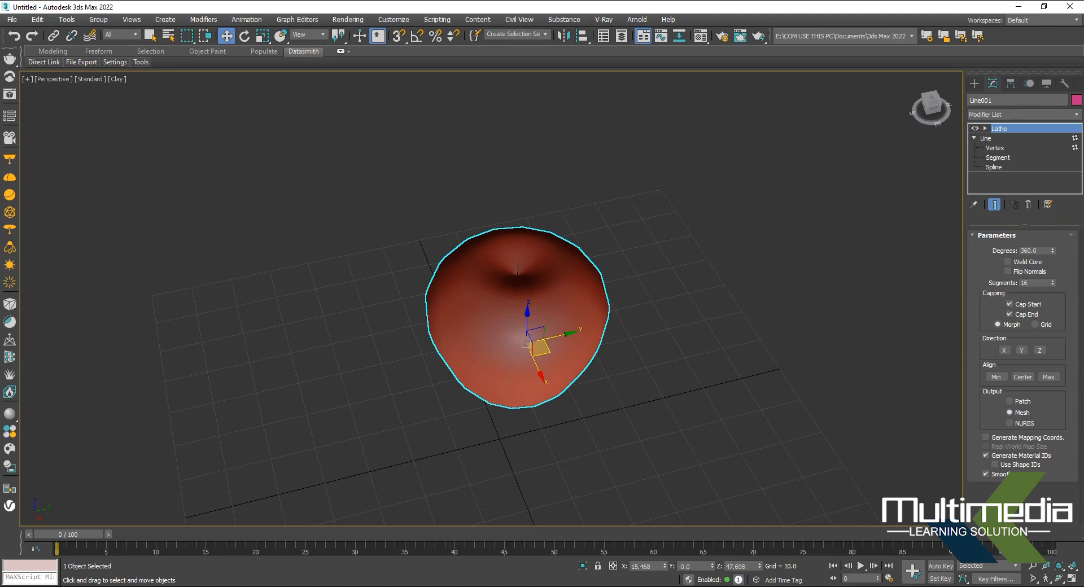
{"action": "left_click_drag", "start_coordinate": [1053, 250], "coordinate": [1052, 287]}
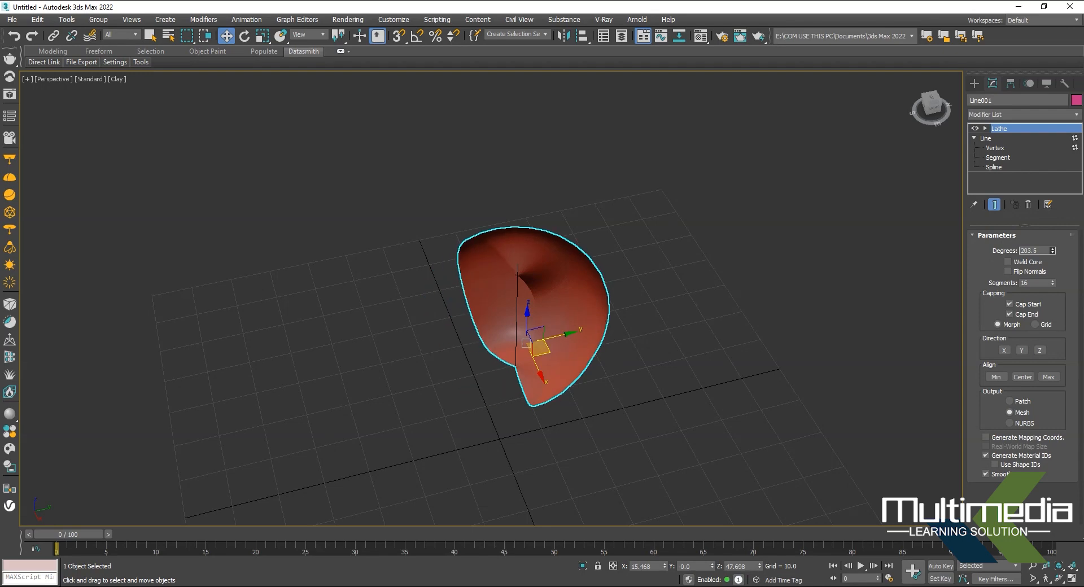
{"action": "key", "text": "ctrl+z"}
- Set the Lathe's segments to 55 and inspect the smoother apple from several angles
{"action": "middle_click_drag", "start_coordinate": [632, 285], "coordinate": [649, 305], "text": "alt"}
{"action": "scroll", "coordinate": [593, 322], "scroll_direction": "up", "scroll_amount": 5}
{"action": "scroll", "coordinate": [600, 311], "scroll_direction": "down", "scroll_amount": 3}
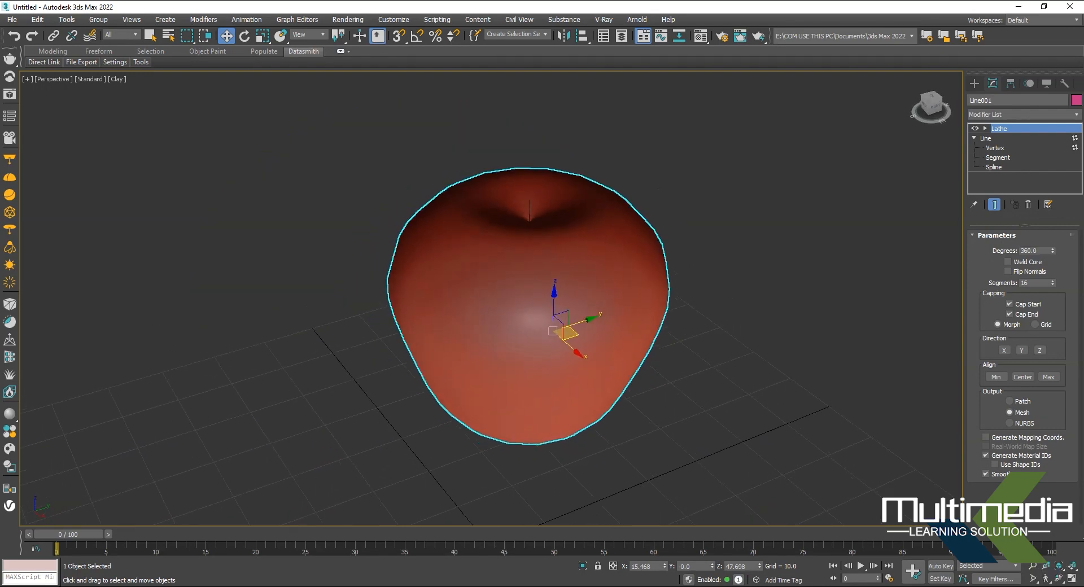
{"action": "left_click_drag", "start_coordinate": [1053, 283], "coordinate": [1052, 254]}
{"action": "middle_click_drag", "start_coordinate": [620, 305], "coordinate": [762, 300], "text": "alt"}
{"action": "middle_click_drag", "start_coordinate": [655, 305], "coordinate": [623, 408], "text": "alt"}
{"action": "scroll", "coordinate": [591, 376], "scroll_direction": "down", "scroll_amount": 3}
{"action": "scroll", "coordinate": [632, 378], "scroll_direction": "up", "scroll_amount": 3}
- In the Front view, draw a curved three-vertex line rising from the apple's top dimple as the stem
{"action": "key", "text": "f"}
{"action": "scroll", "coordinate": [673, 223], "scroll_direction": "up", "scroll_amount": 2}
{"action": "middle_click_drag", "start_coordinate": [672, 223], "coordinate": [657, 191]}
{"action": "left_click", "coordinate": [973, 138]}
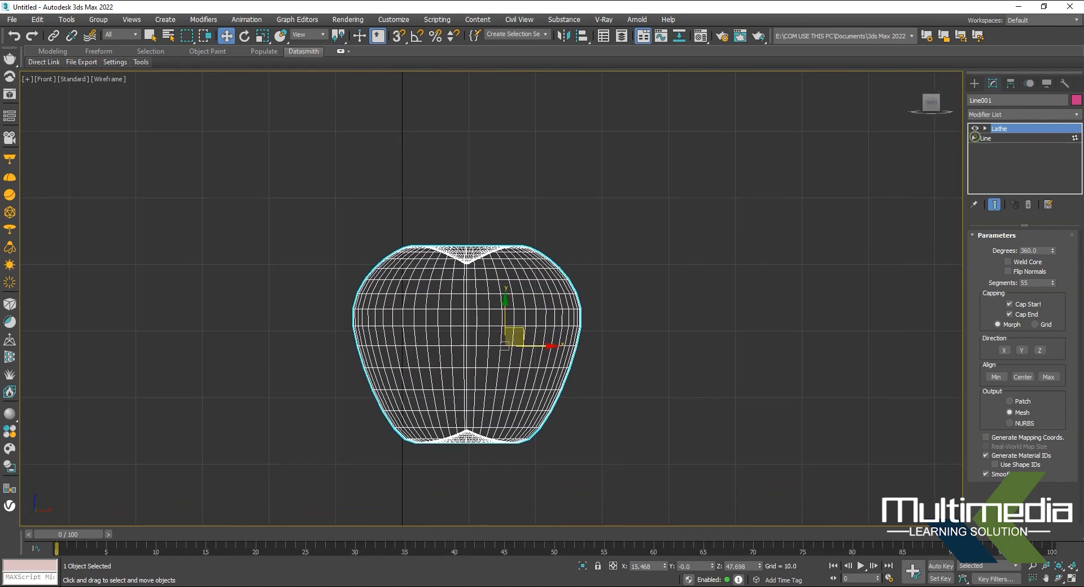
{"action": "left_click", "coordinate": [975, 83]}
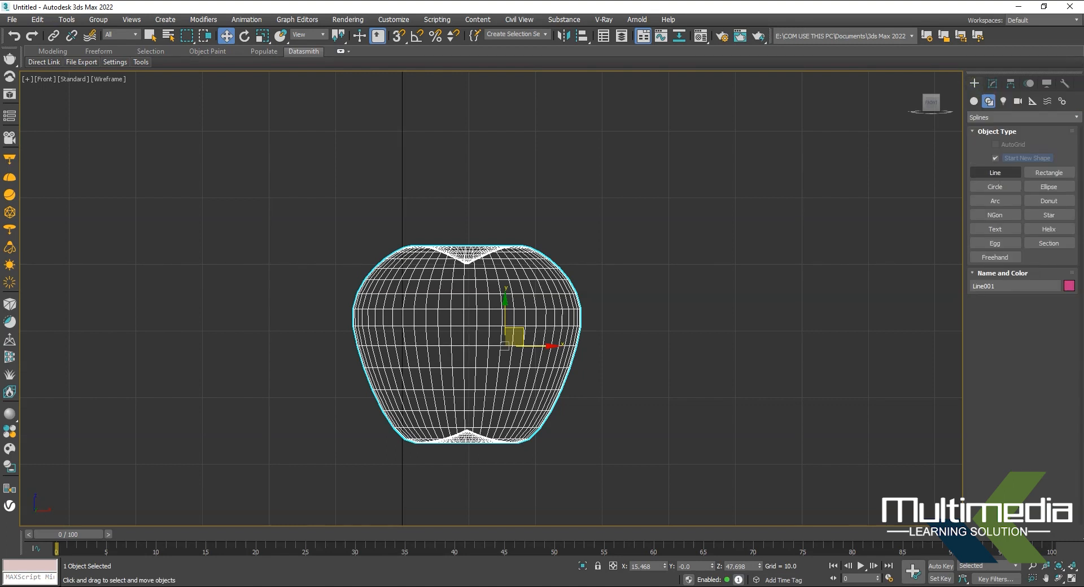
{"action": "left_click", "coordinate": [994, 172]}
{"action": "middle_click_drag", "start_coordinate": [565, 282], "coordinate": [593, 318]}
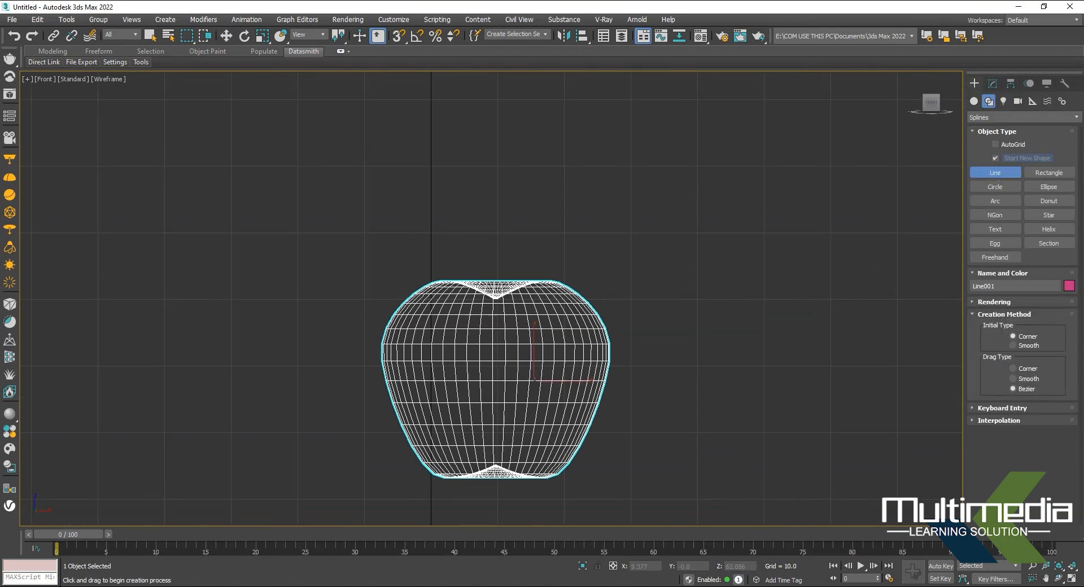
{"action": "left_click", "coordinate": [493, 285]}
{"action": "left_click", "coordinate": [495, 247]}
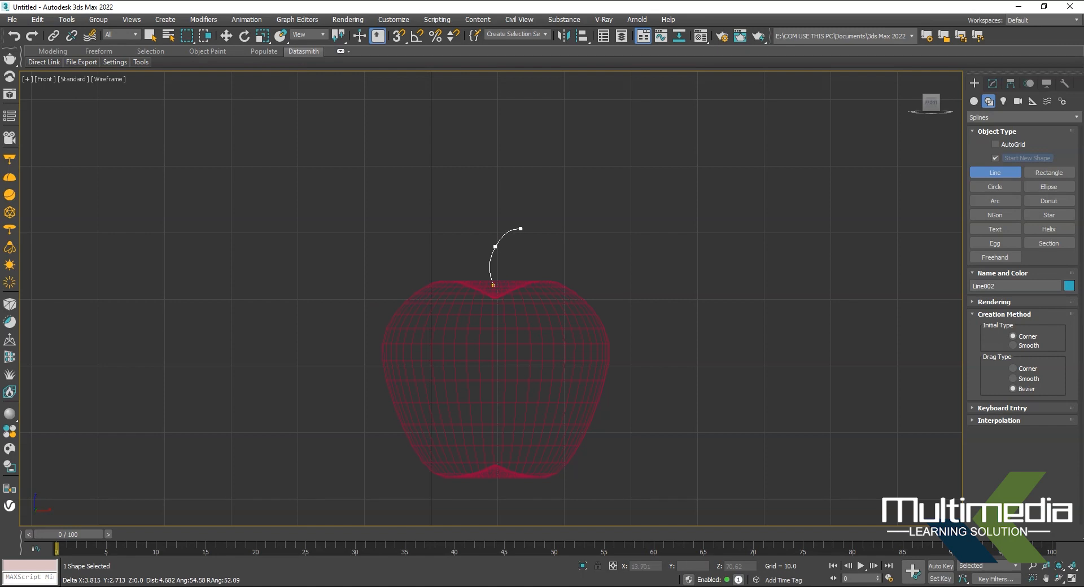
{"action": "left_click", "coordinate": [537, 231]}
{"action": "right_click", "coordinate": [537, 300]}
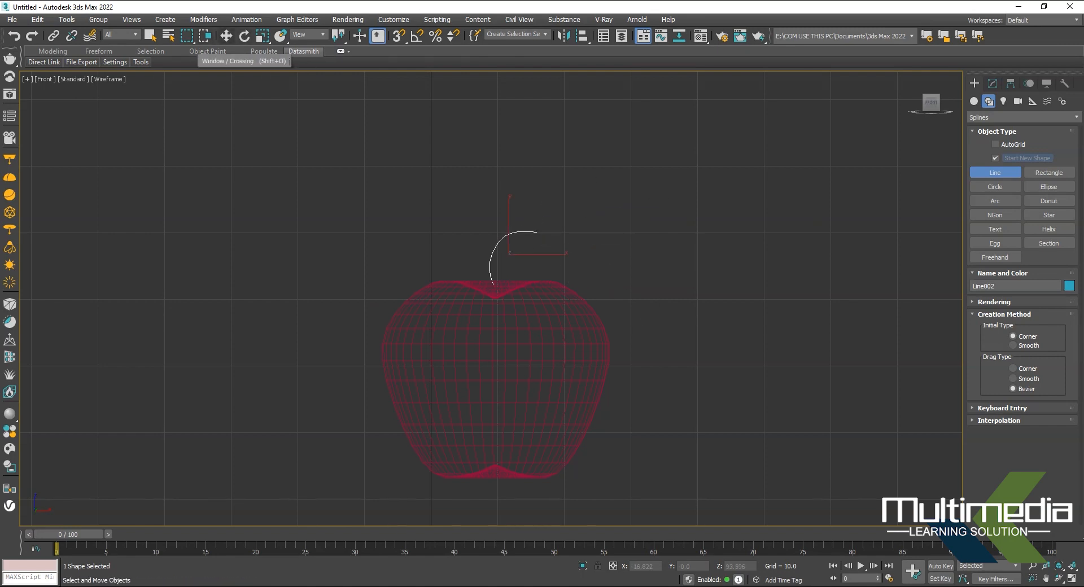
{"action": "left_click", "coordinate": [226, 36]}
- In the Perspective view, make the stem line renderable and enable its thickness in the viewport
{"action": "middle_click_drag", "start_coordinate": [508, 294], "coordinate": [483, 299]}
{"action": "key", "text": "p"}
{"action": "middle_click_drag", "start_coordinate": [395, 226], "coordinate": [473, 245], "text": "alt"}
{"action": "scroll", "coordinate": [473, 245], "scroll_direction": "up", "scroll_amount": 3}
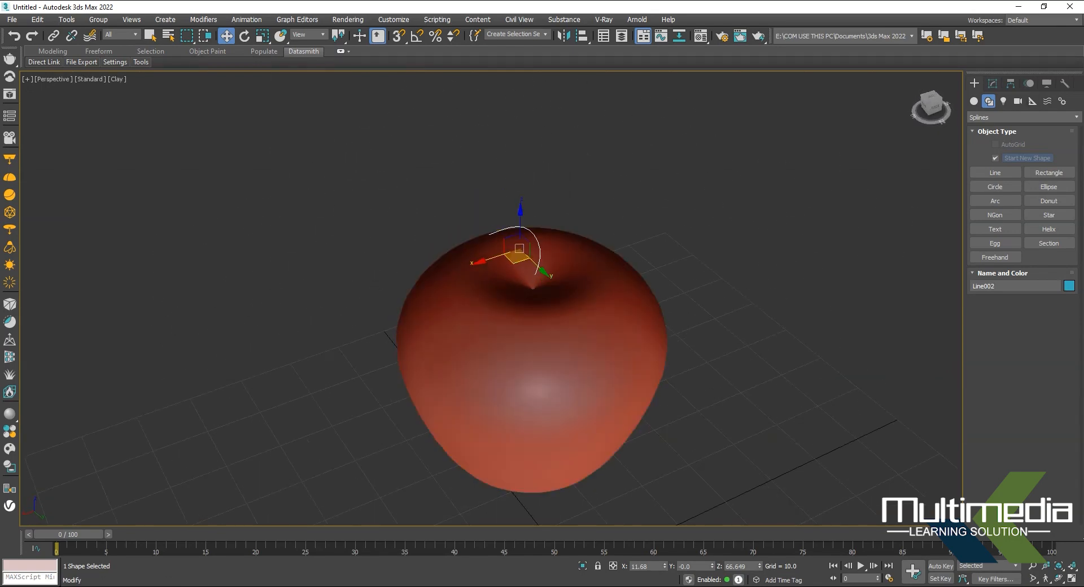
{"action": "left_click", "coordinate": [993, 83]}
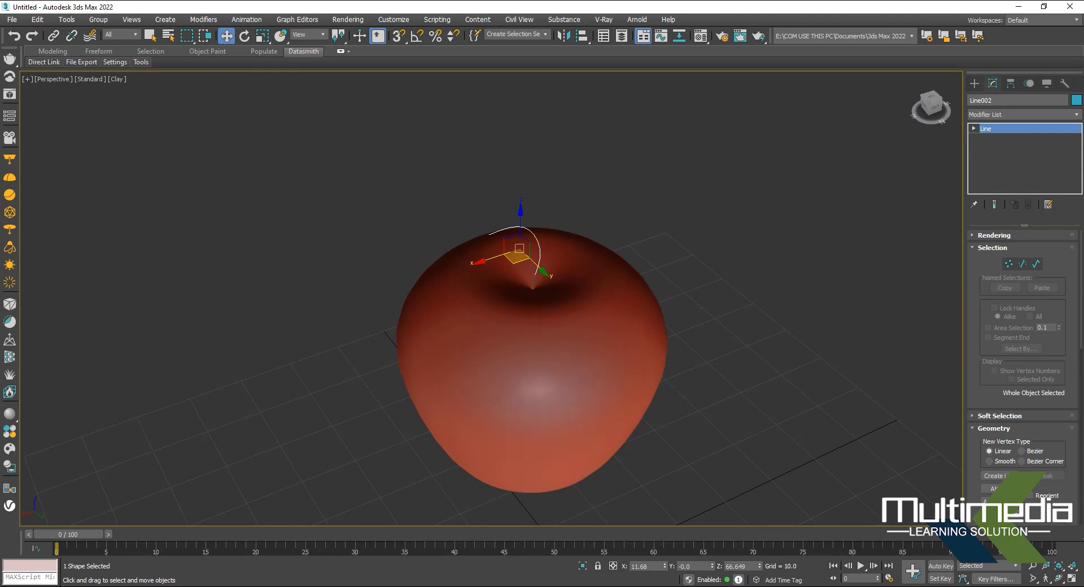
{"action": "left_click", "coordinate": [976, 247]}
{"action": "left_click", "coordinate": [982, 235]}
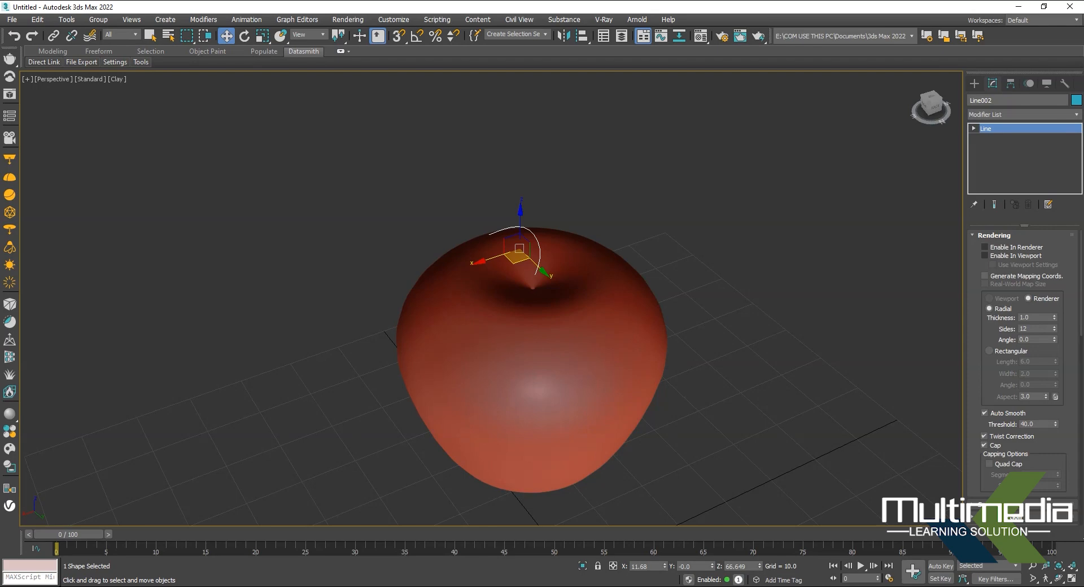
{"action": "left_click", "coordinate": [985, 255]}
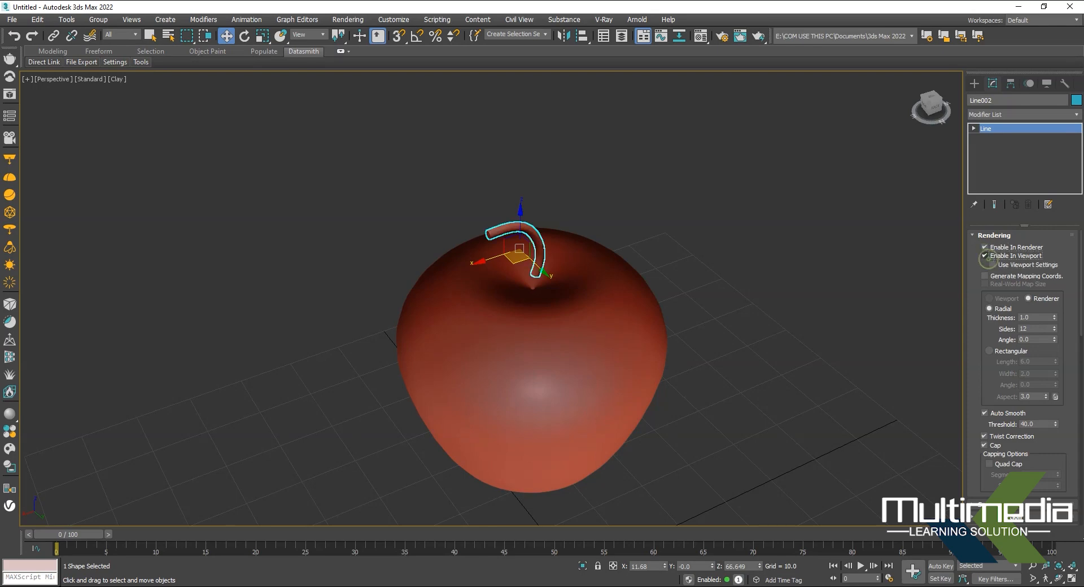
- Lower the stem into the apple's dimple to about Z 64.9 and set its radial thickness to 1.29
{"action": "middle_click_drag", "start_coordinate": [621, 339], "coordinate": [395, 299], "text": "alt"}
{"action": "scroll", "coordinate": [508, 237], "scroll_direction": "up", "scroll_amount": 4}
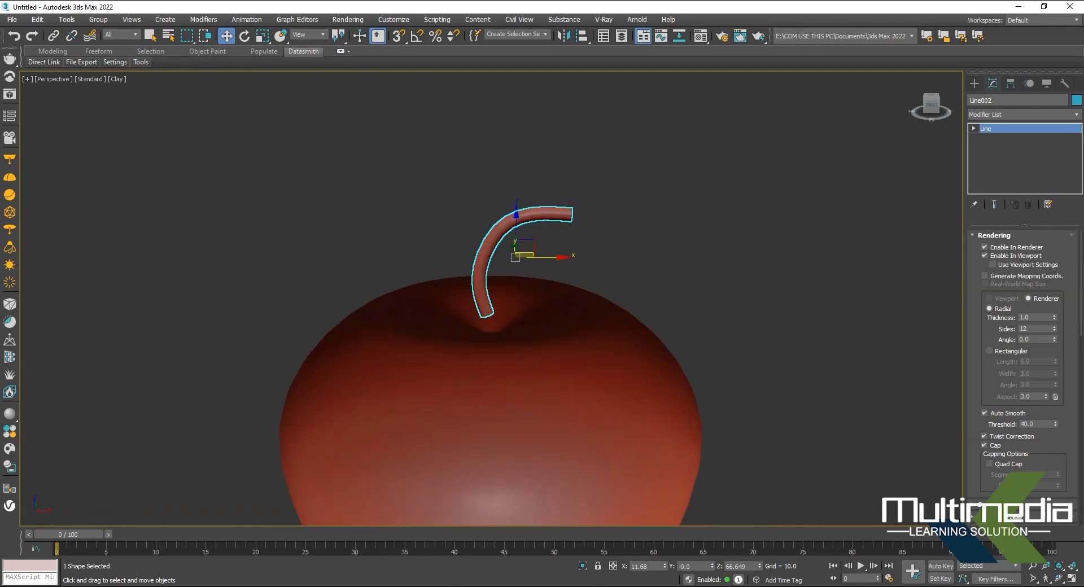
{"action": "left_click_drag", "start_coordinate": [515, 228], "coordinate": [516, 250]}
{"action": "middle_click_drag", "start_coordinate": [516, 250], "coordinate": [468, 251], "text": "alt"}
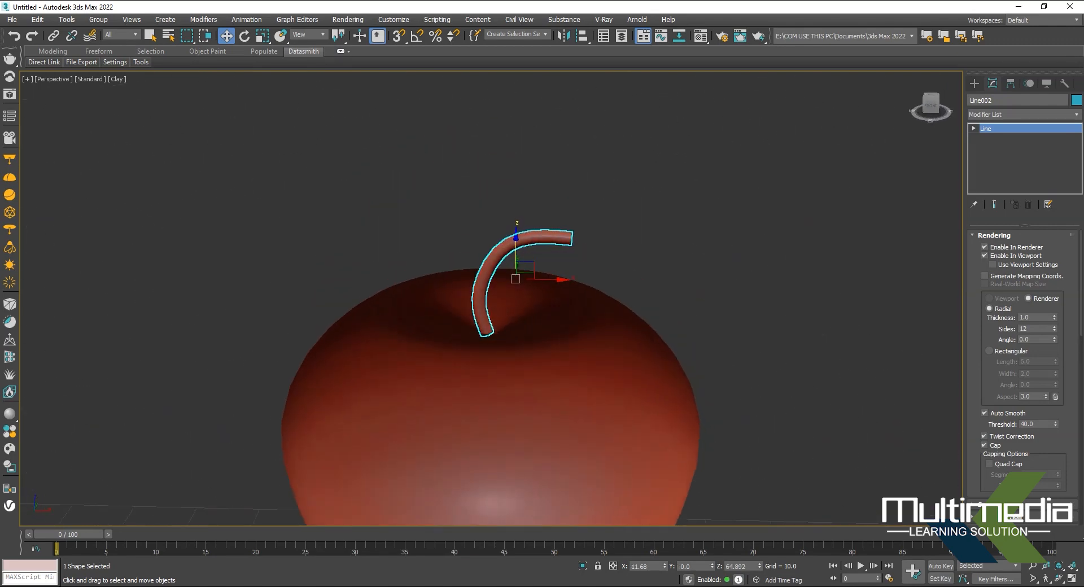
{"action": "left_click_drag", "start_coordinate": [1054, 318], "coordinate": [1053, 301]}
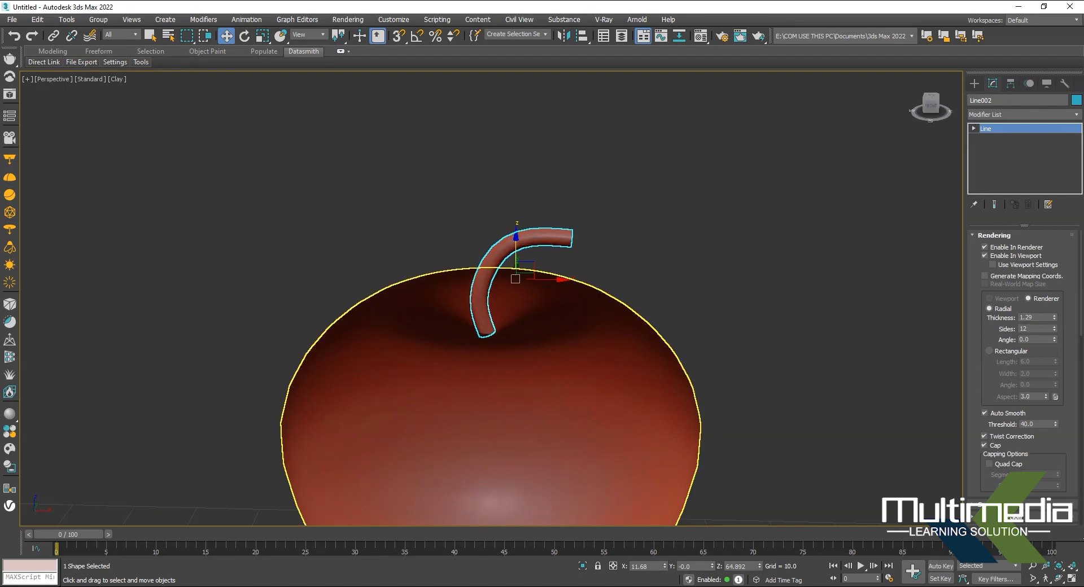
{"action": "middle_click_drag", "start_coordinate": [491, 298], "coordinate": [582, 371], "text": "alt"}
- In the Front view, draw a rectangle about 13 long and 44.7 wide to the right of the apple
{"action": "key", "text": "f"}
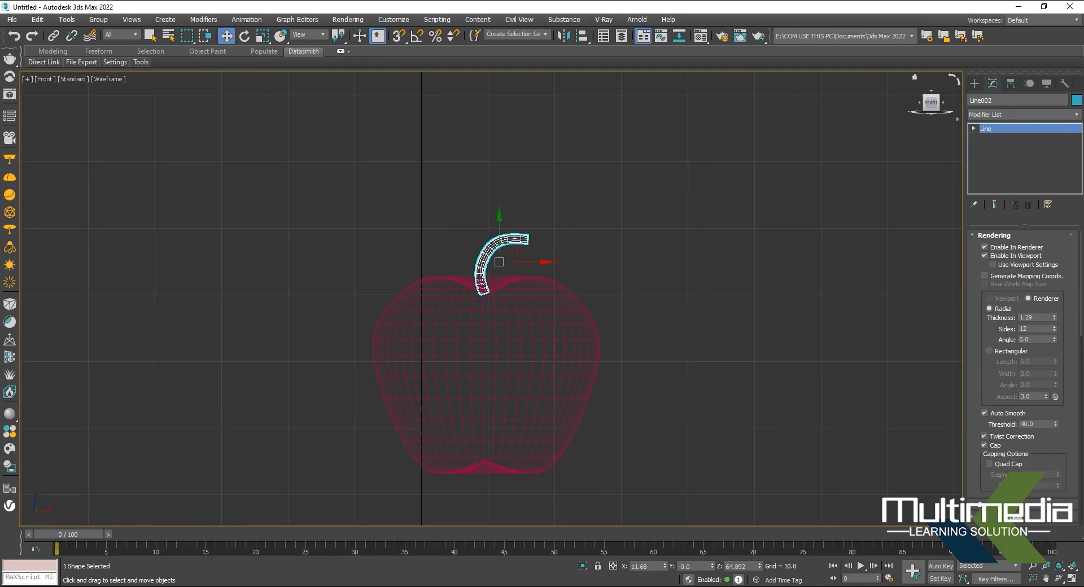
{"action": "left_click", "coordinate": [974, 83]}
{"action": "middle_click_drag", "start_coordinate": [565, 282], "coordinate": [512, 267]}
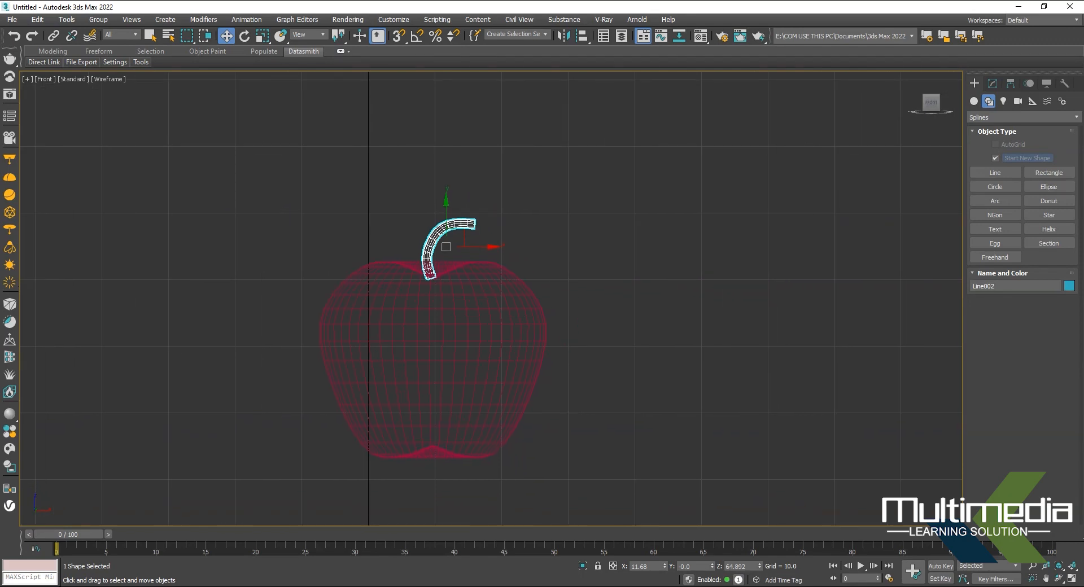
{"action": "left_click", "coordinate": [994, 172]}
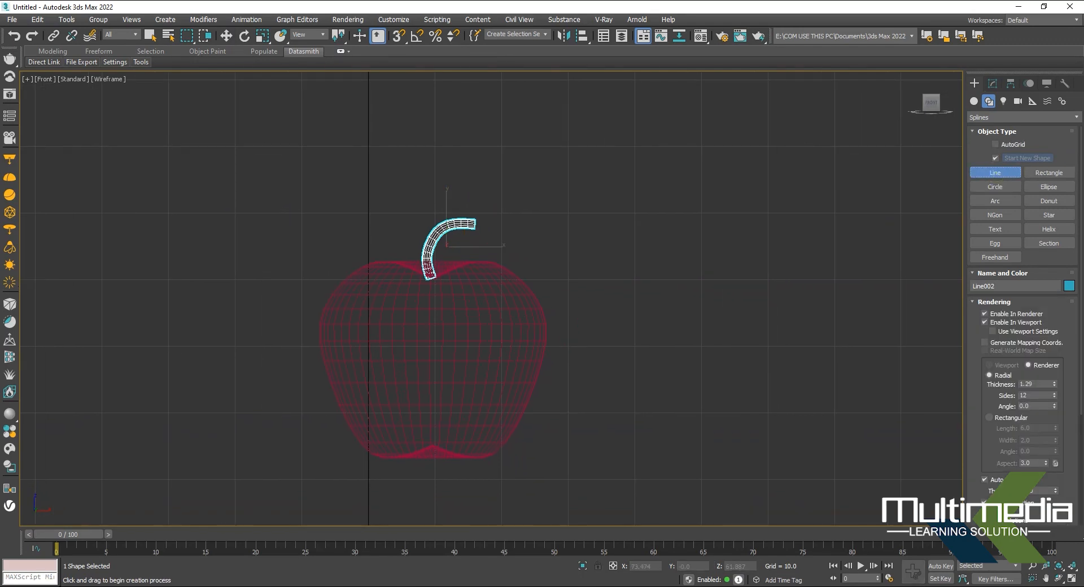
{"action": "left_click", "coordinate": [1048, 173]}
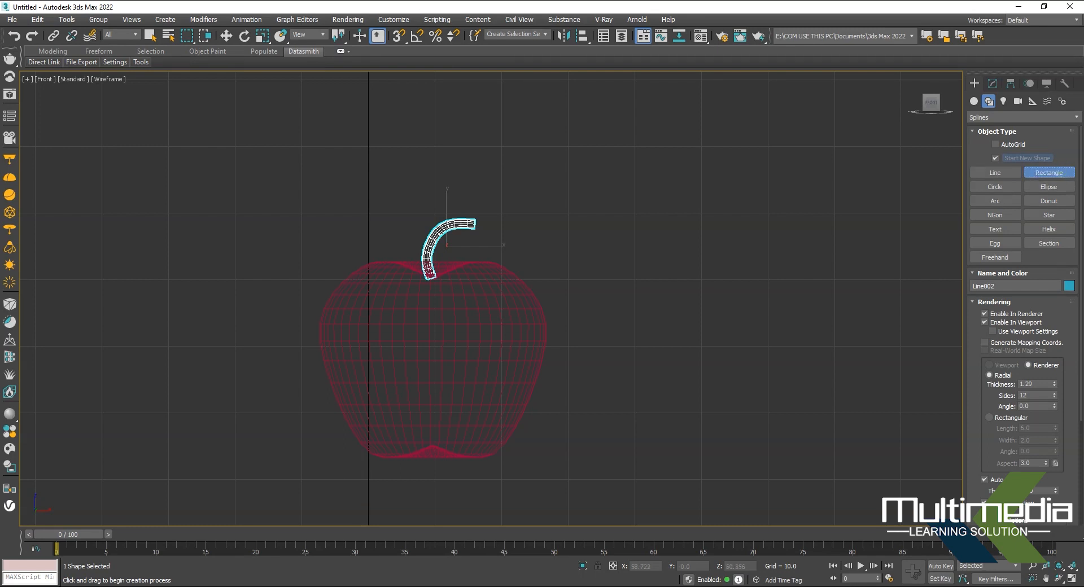
{"action": "middle_click_drag", "start_coordinate": [508, 226], "coordinate": [506, 259]}
{"action": "left_click_drag", "start_coordinate": [601, 228], "coordinate": [901, 317]}
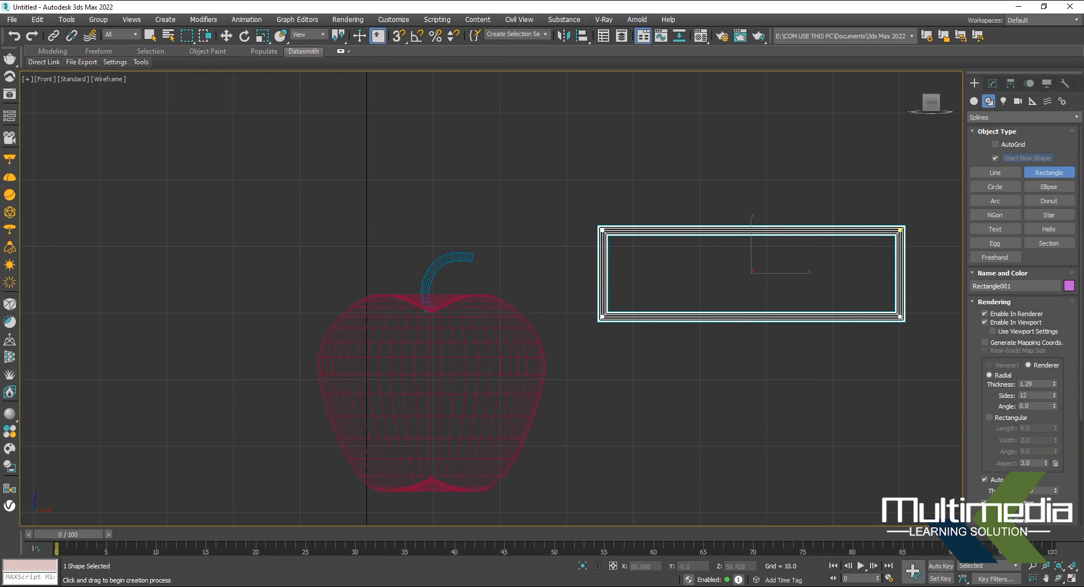
- Turn off the rectangle's thickness in both the viewport and the renderer
{"action": "left_click", "coordinate": [985, 322]}
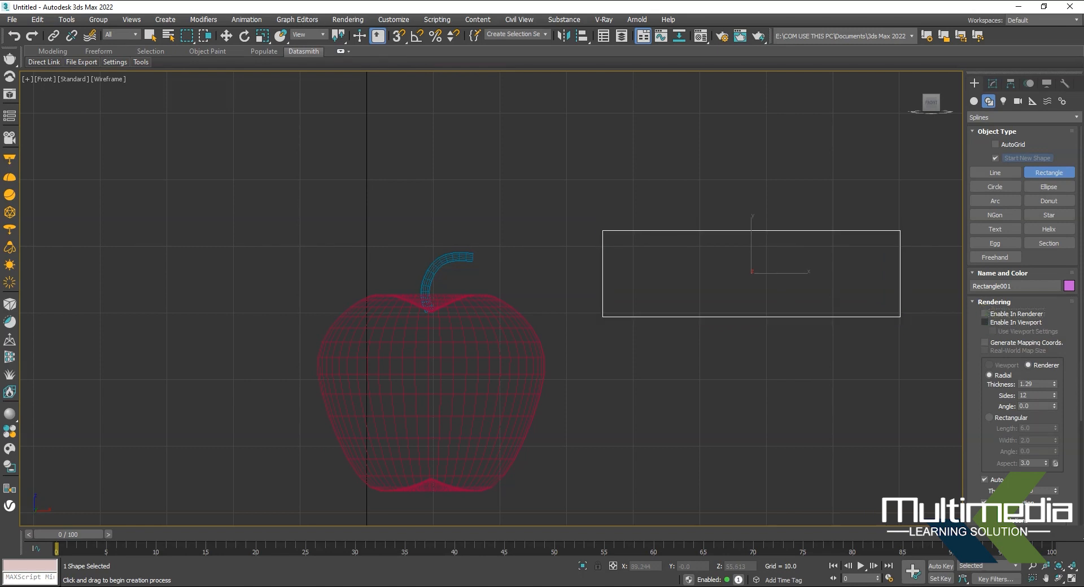
{"action": "middle_click_drag", "start_coordinate": [717, 344], "coordinate": [639, 321]}
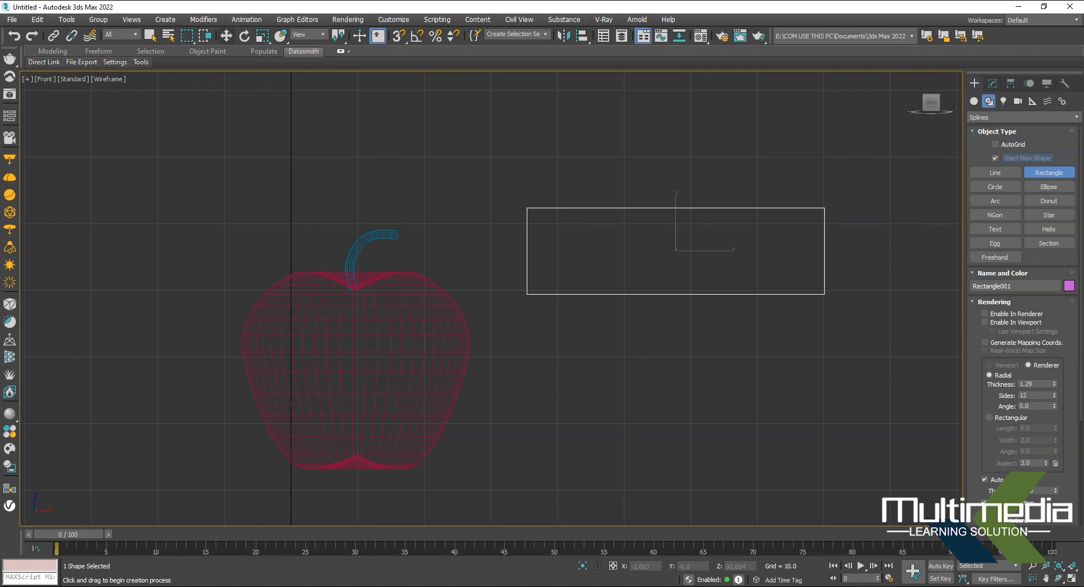
{"action": "left_click", "coordinate": [225, 37]}
{"action": "middle_click_drag", "start_coordinate": [508, 186], "coordinate": [451, 156]}
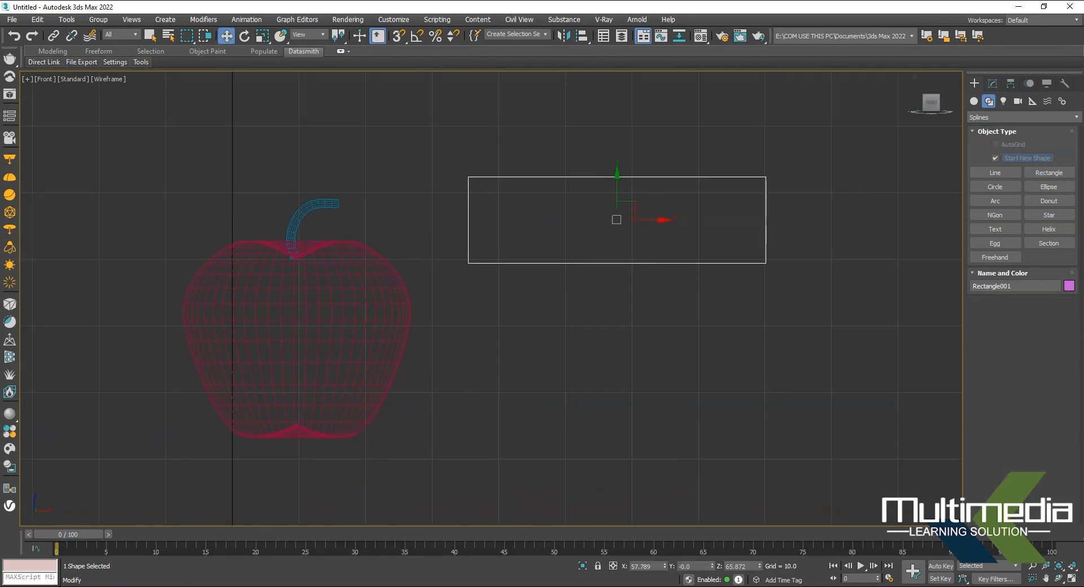
- Convert the rectangle to an editable spline
{"action": "left_click", "coordinate": [992, 84]}
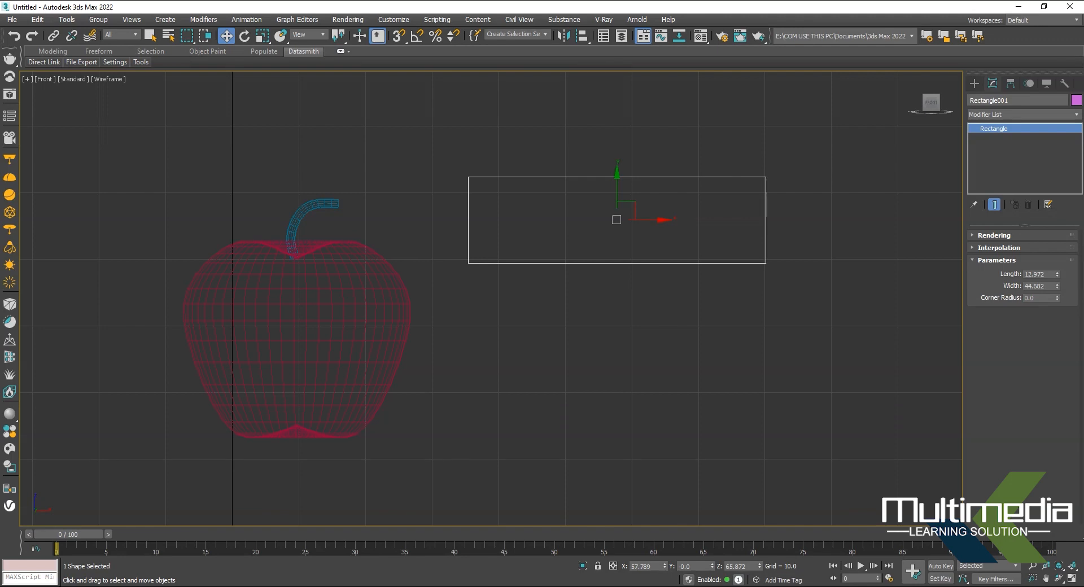
{"action": "right_click", "coordinate": [626, 260]}
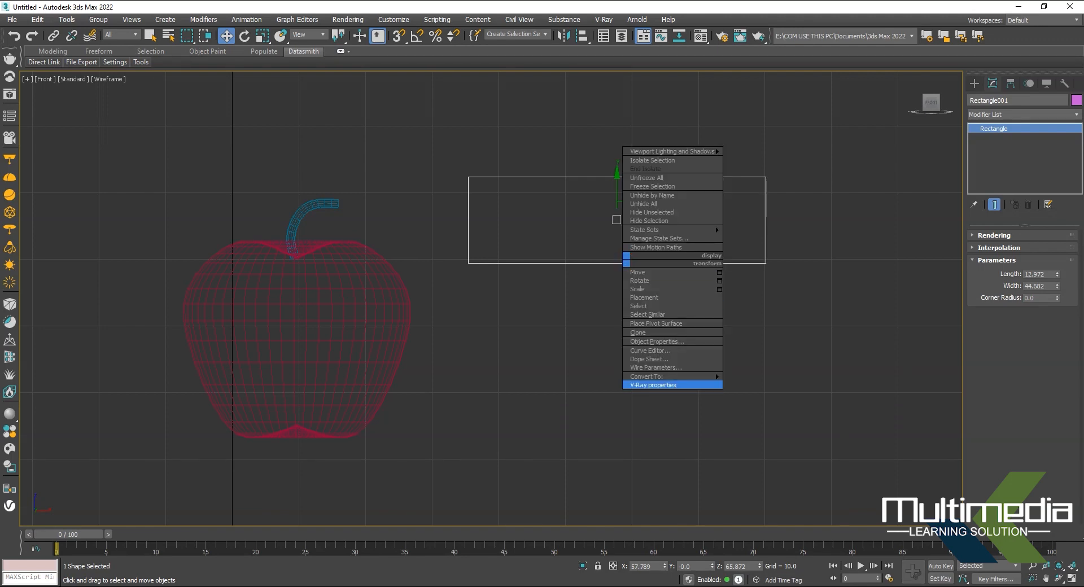
{"action": "mouse_move", "coordinate": [647, 377]}
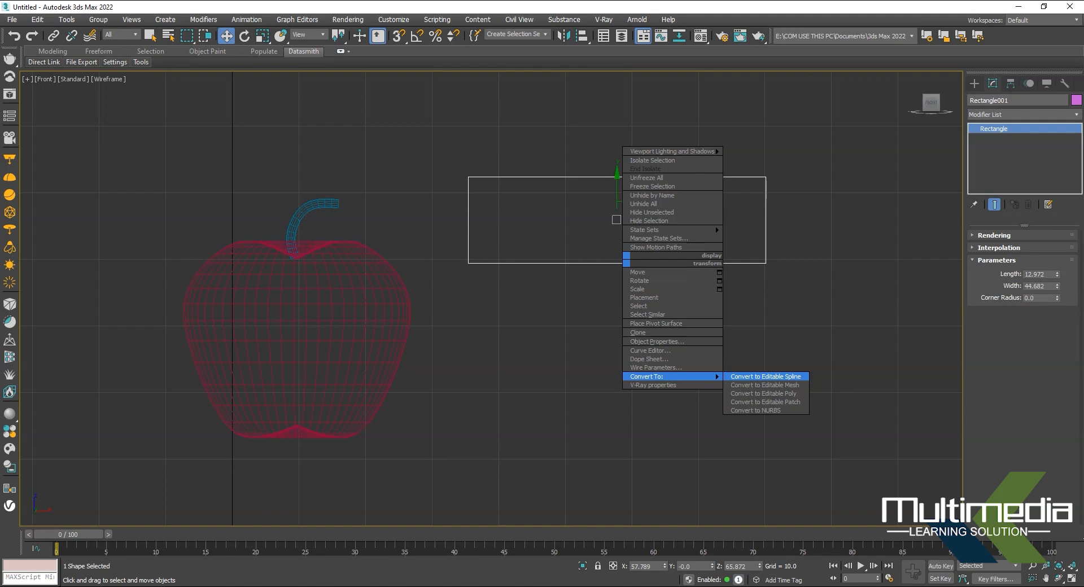
{"action": "left_click", "coordinate": [785, 376]}
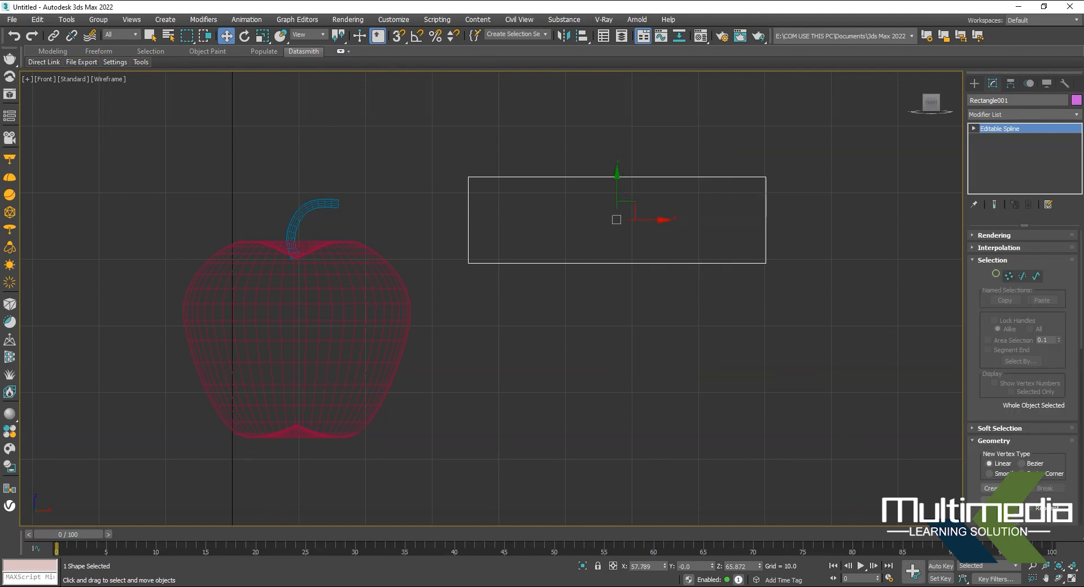
- Enter vertex editing on the rectangle and select the two vertices at its right end
{"action": "left_click", "coordinate": [1009, 276]}
{"action": "left_click", "coordinate": [766, 177]}
{"action": "left_click", "coordinate": [766, 263]}
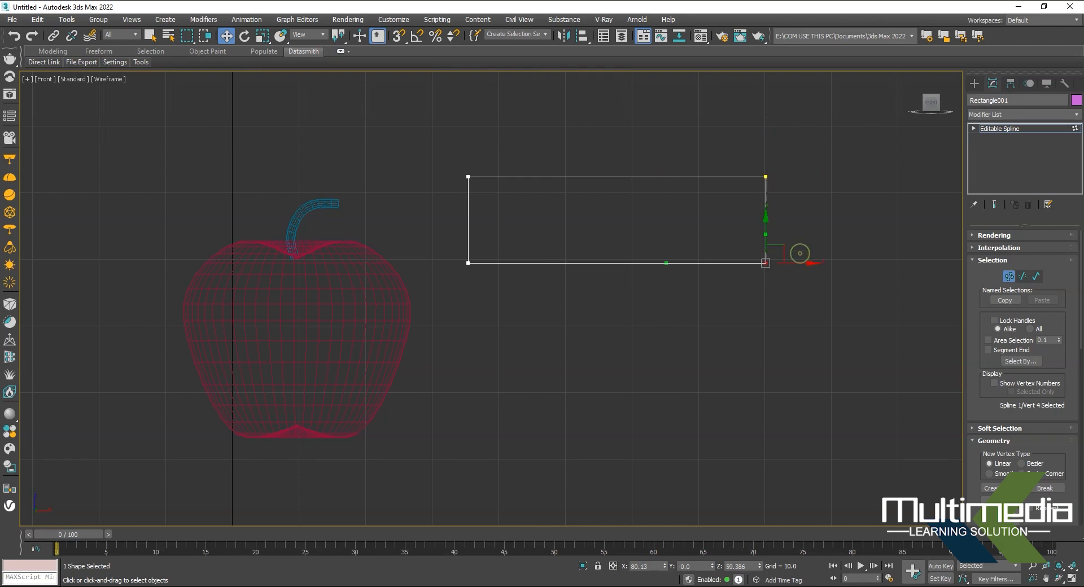
{"action": "left_click_drag", "start_coordinate": [693, 360], "coordinate": [835, 149]}
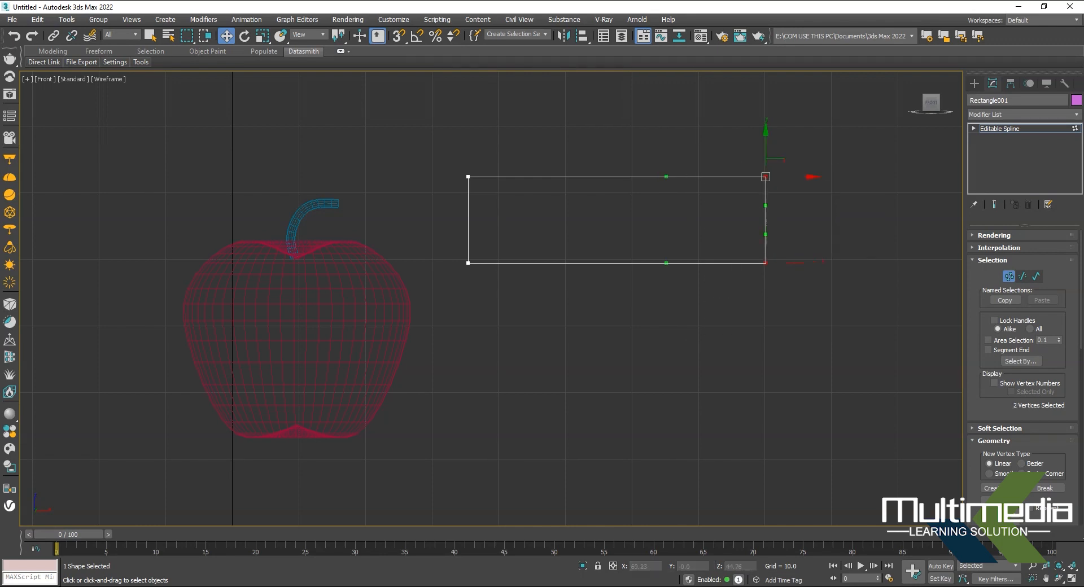
- Try rounding the rectangle's two right corners with Fillet, and undo the rounding
{"action": "scroll", "coordinate": [1022, 373], "scroll_direction": "down", "scroll_amount": 3}
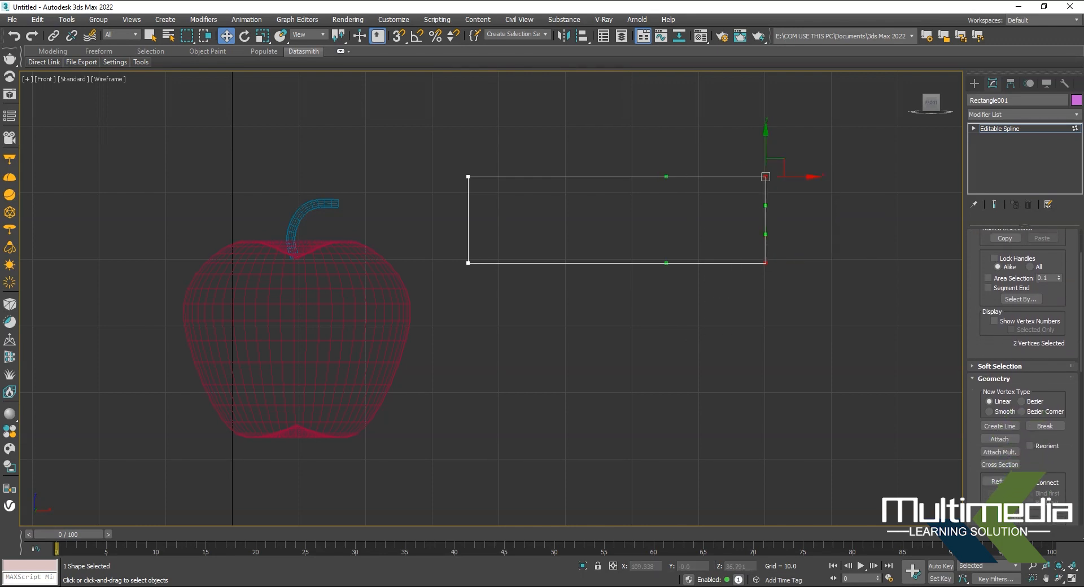
{"action": "scroll", "coordinate": [1022, 373], "scroll_direction": "down", "scroll_amount": 4}
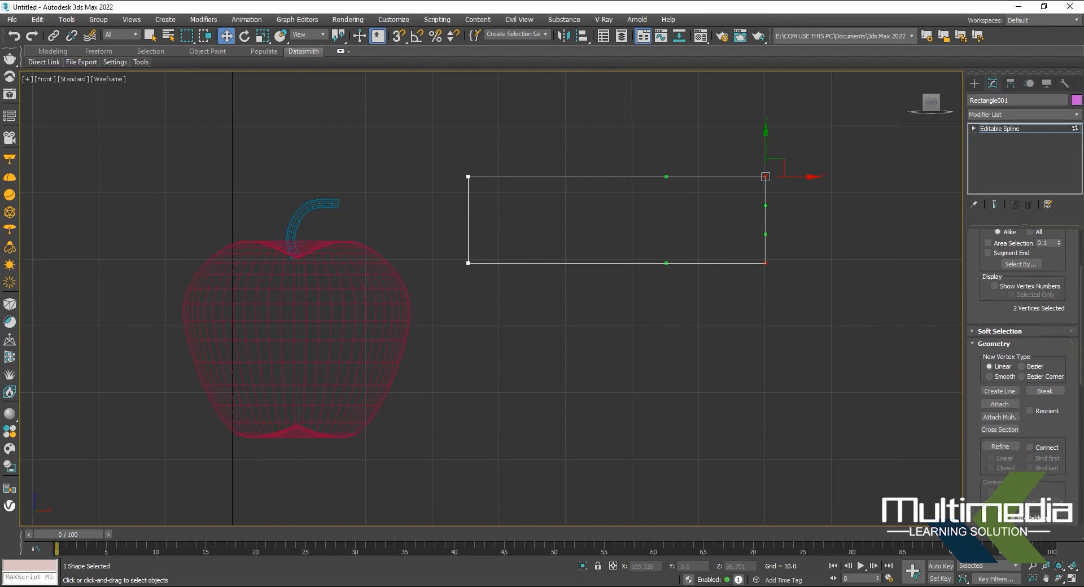
{"action": "scroll", "coordinate": [1022, 372], "scroll_direction": "down", "scroll_amount": 1}
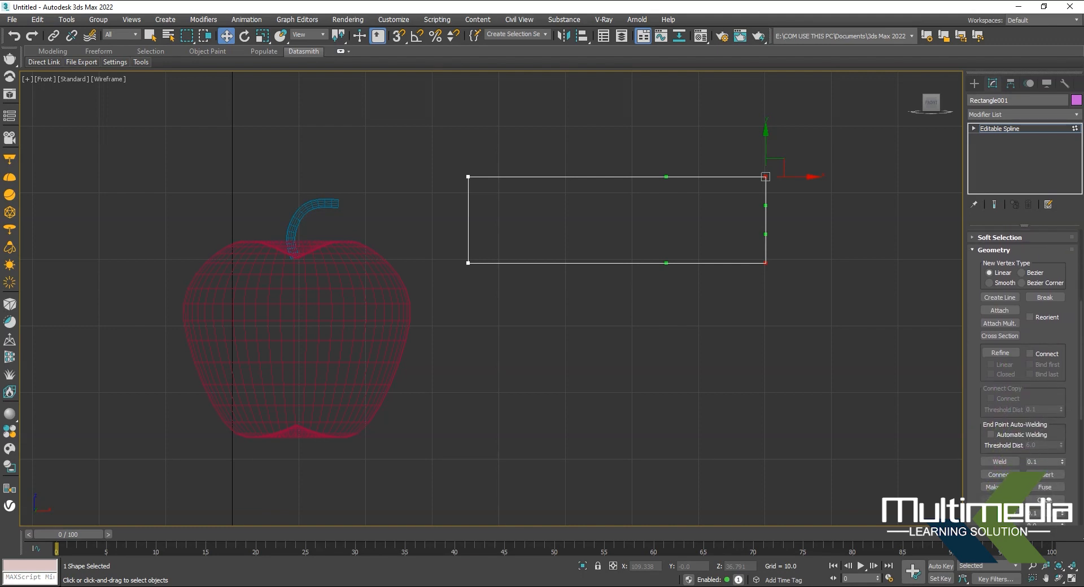
{"action": "scroll", "coordinate": [1022, 373], "scroll_direction": "down", "scroll_amount": 4}
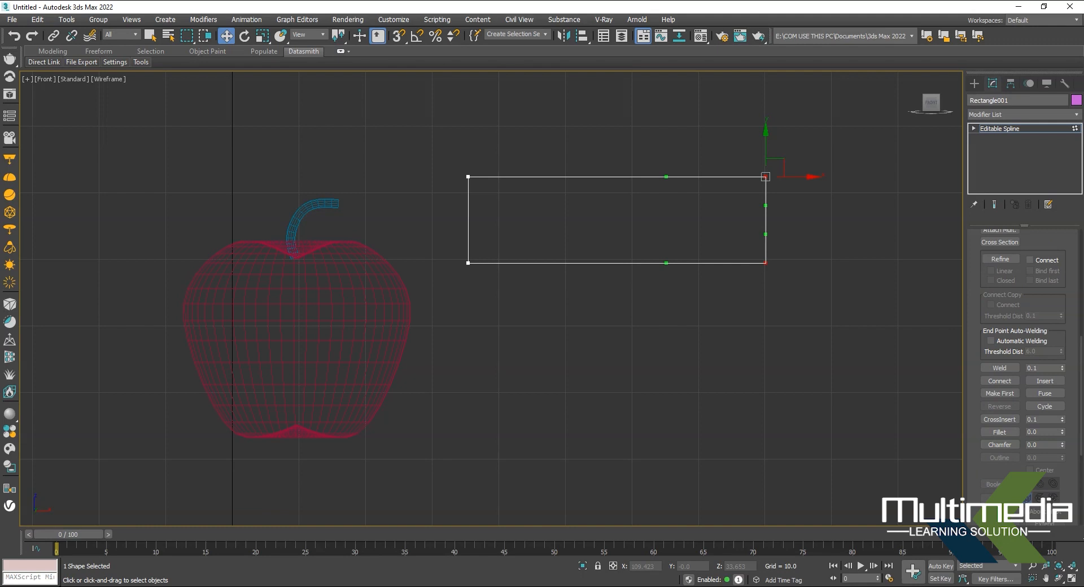
{"action": "left_click", "coordinate": [999, 432]}
{"action": "left_click", "coordinate": [999, 432]}
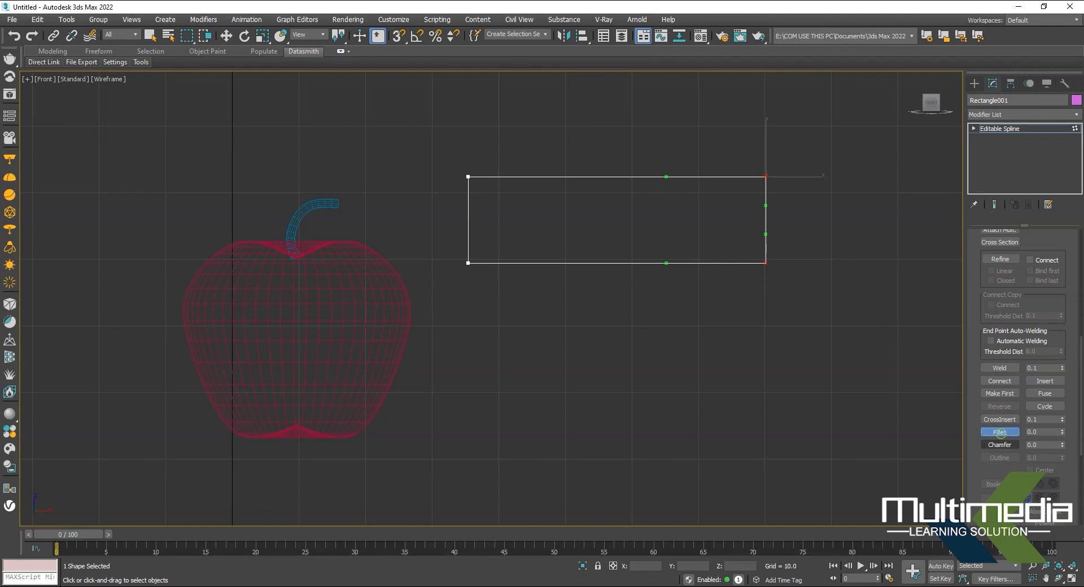
{"action": "left_click_drag", "start_coordinate": [764, 257], "coordinate": [780, 228]}
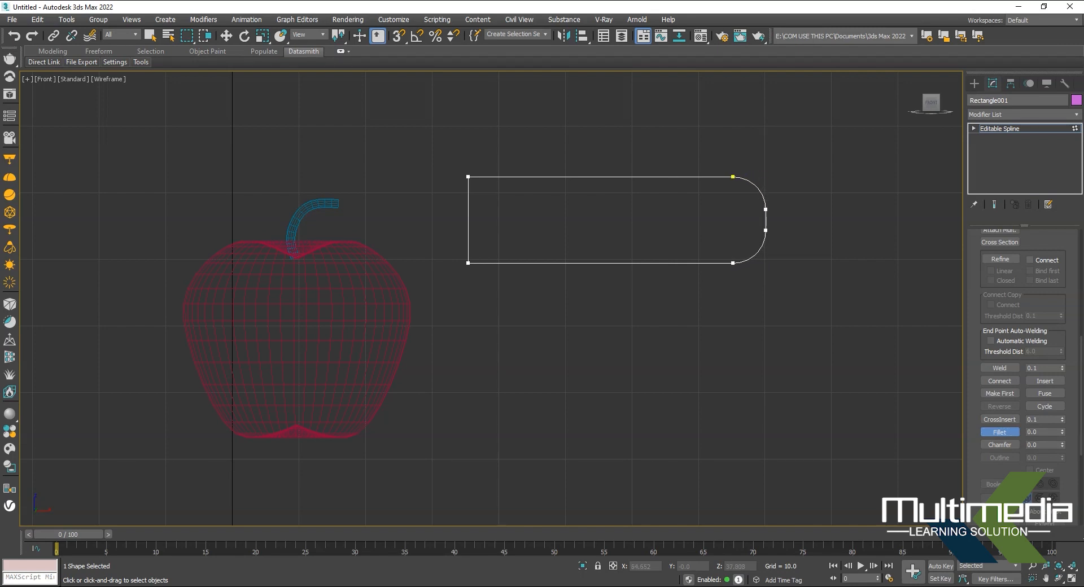
{"action": "key", "text": "ctrl+z"}
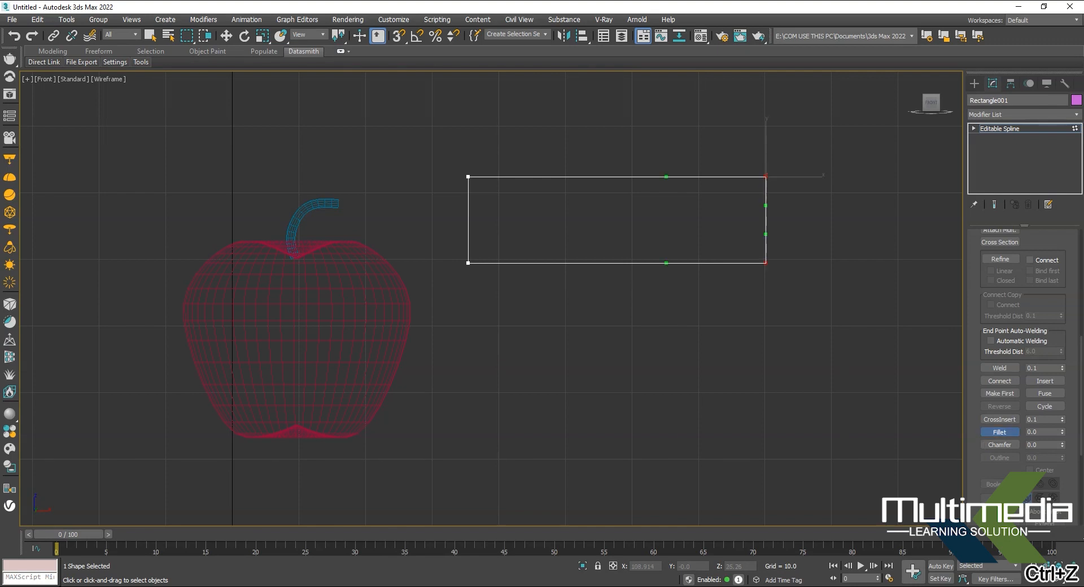
- Chamfer the two right and the two left corners of the rectangle so each end tapers to a very short vertical edge
{"action": "left_click_drag", "start_coordinate": [766, 262], "coordinate": [765, 221]}
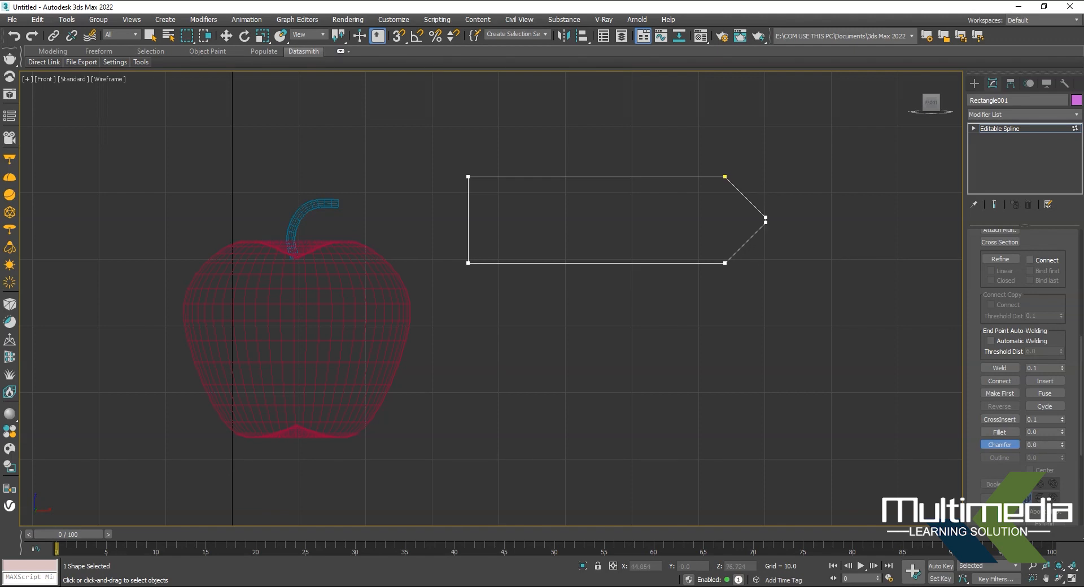
{"action": "left_click_drag", "start_coordinate": [522, 147], "coordinate": [523, 148]}
{"action": "left_click_drag", "start_coordinate": [1061, 444], "coordinate": [1062, 433]}
{"action": "left_click", "coordinate": [973, 129]}
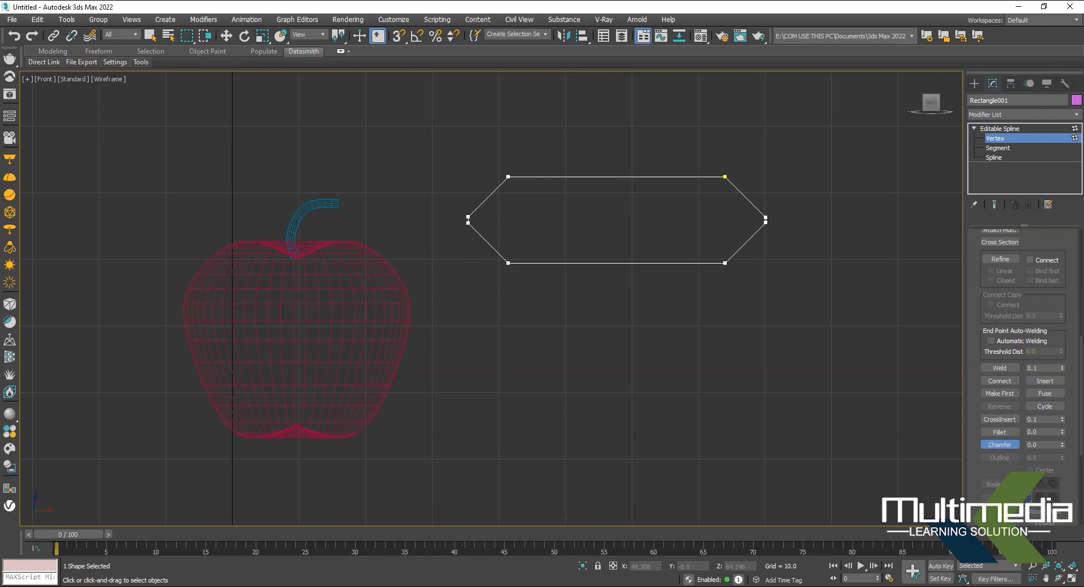
{"action": "left_click", "coordinate": [508, 177]}
{"action": "left_click_drag", "start_coordinate": [508, 177], "coordinate": [508, 157]}
{"action": "key", "text": "ctrl+z"}
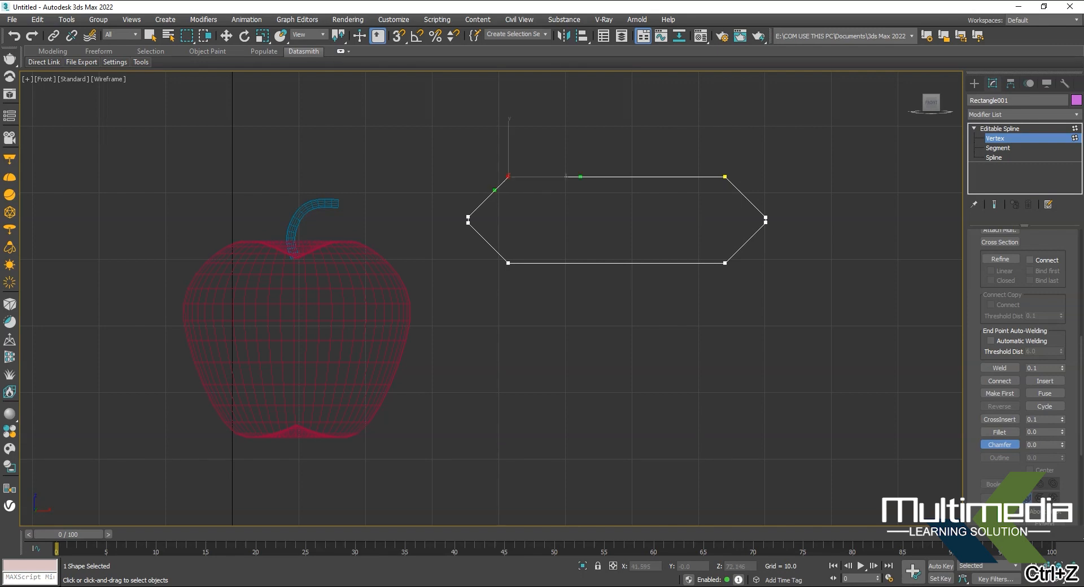
- Convert the upper-left and lower-left shoulder vertices of the chamfered outline to Smooth
{"action": "key", "text": "w"}
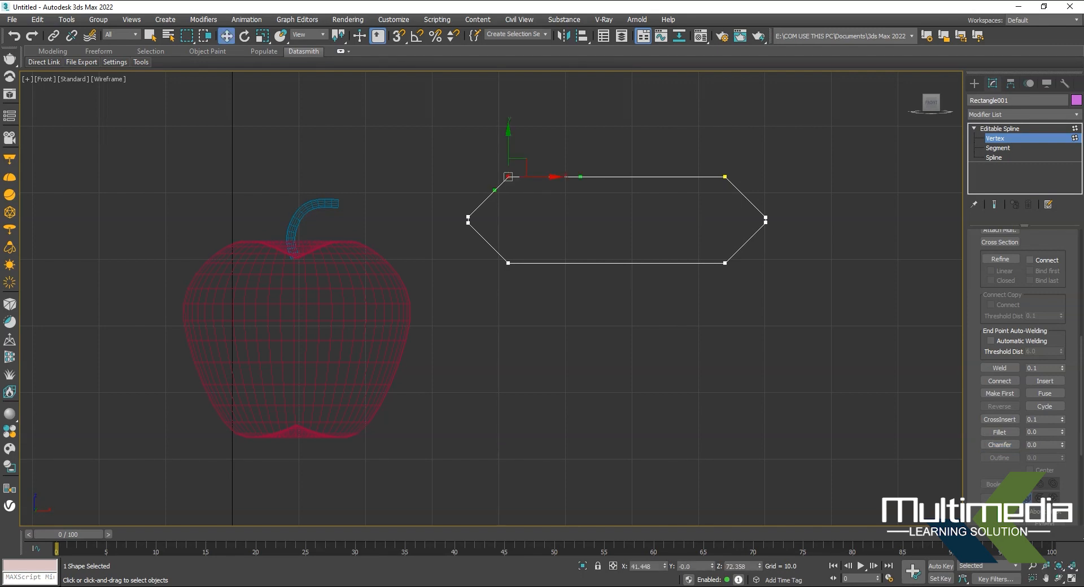
{"action": "right_click", "coordinate": [508, 176]}
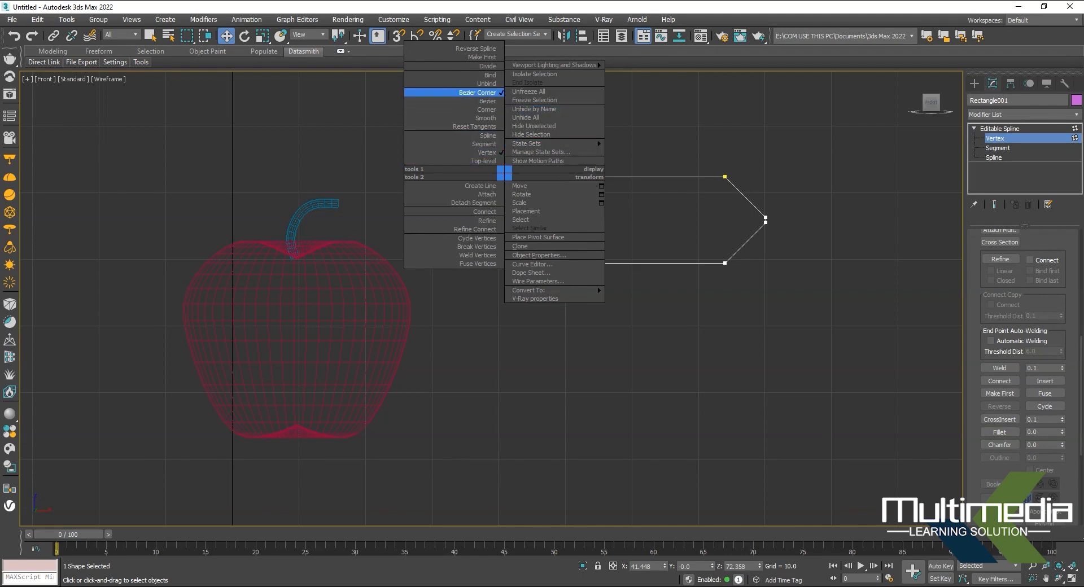
{"action": "left_click", "coordinate": [486, 118]}
{"action": "left_click", "coordinate": [508, 262]}
{"action": "right_click", "coordinate": [507, 261]}
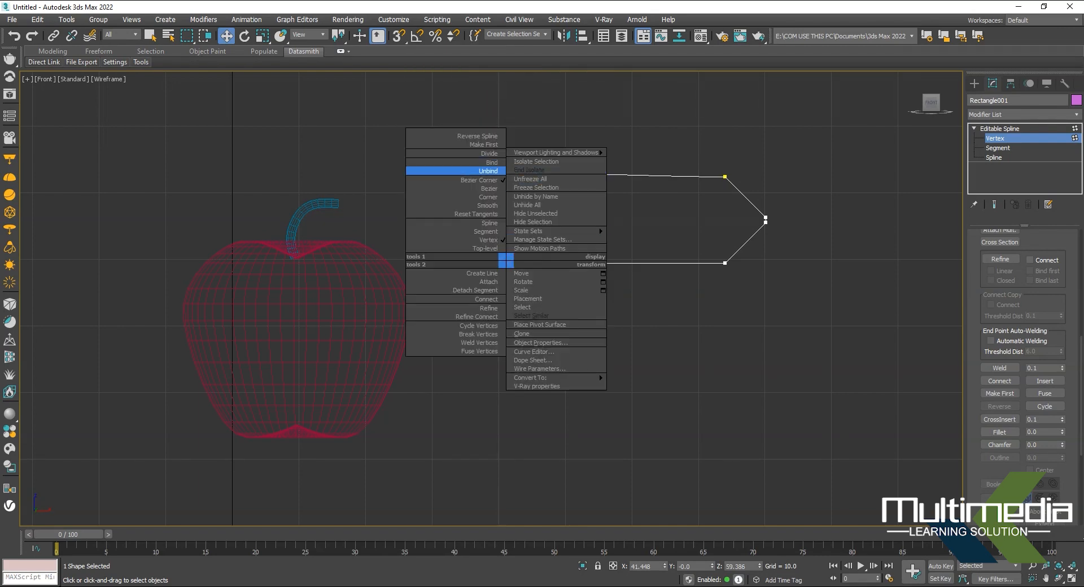
{"action": "left_click", "coordinate": [488, 197]}
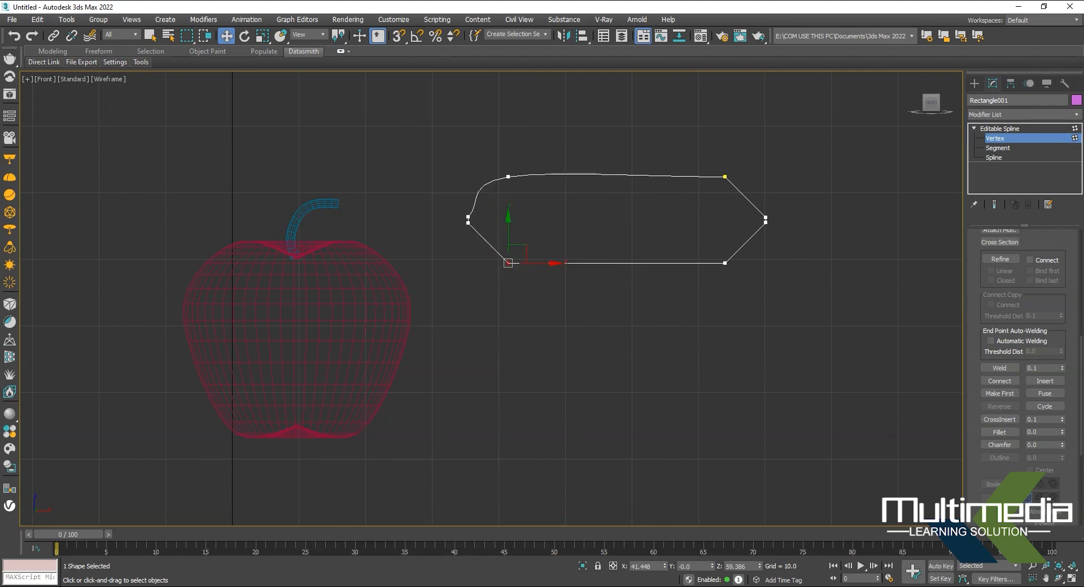
{"action": "right_click", "coordinate": [507, 263]}
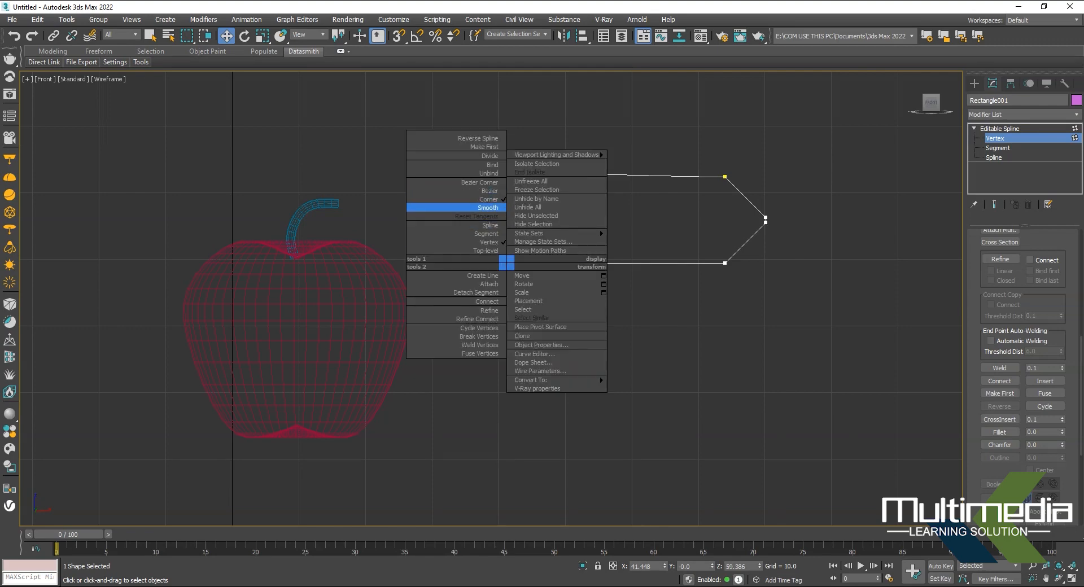
{"action": "left_click", "coordinate": [490, 208]}
- Convert the upper-right and lower-right shoulder vertices of the outline to Smooth
{"action": "middle_click_drag", "start_coordinate": [490, 208], "coordinate": [494, 213]}
{"action": "left_click_drag", "start_coordinate": [700, 170], "coordinate": [757, 202]}
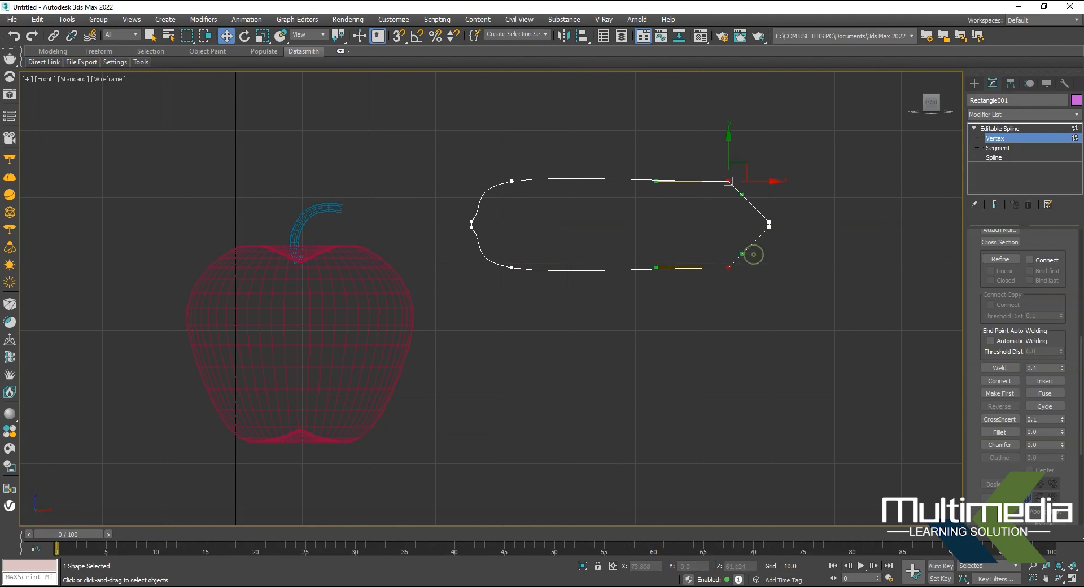
{"action": "right_click", "coordinate": [726, 259]}
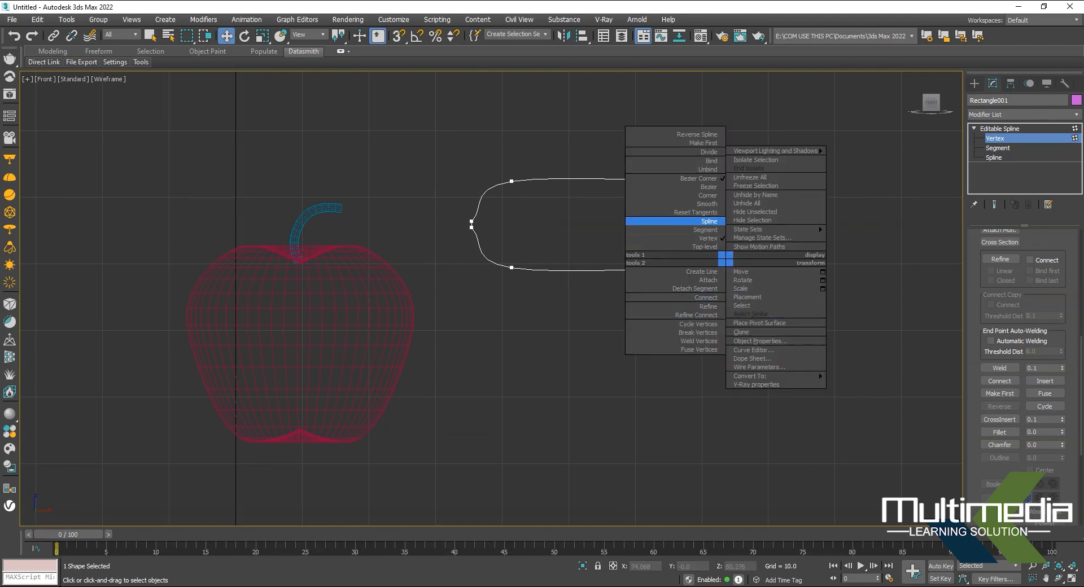
{"action": "left_click", "coordinate": [710, 204]}
{"action": "scroll", "coordinate": [776, 245], "scroll_direction": "up", "scroll_amount": 3}
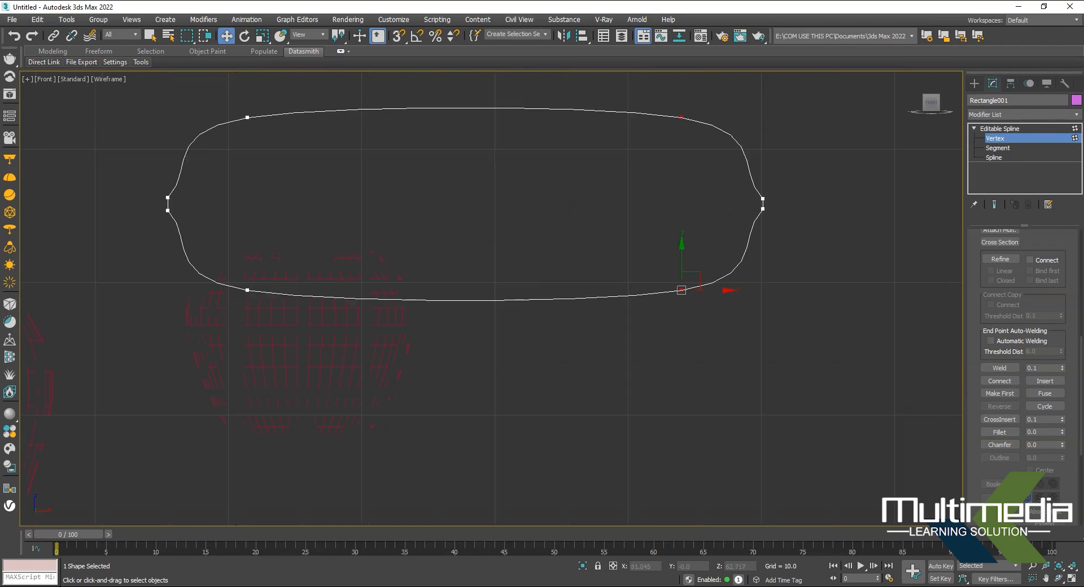
{"action": "left_click", "coordinate": [763, 209]}
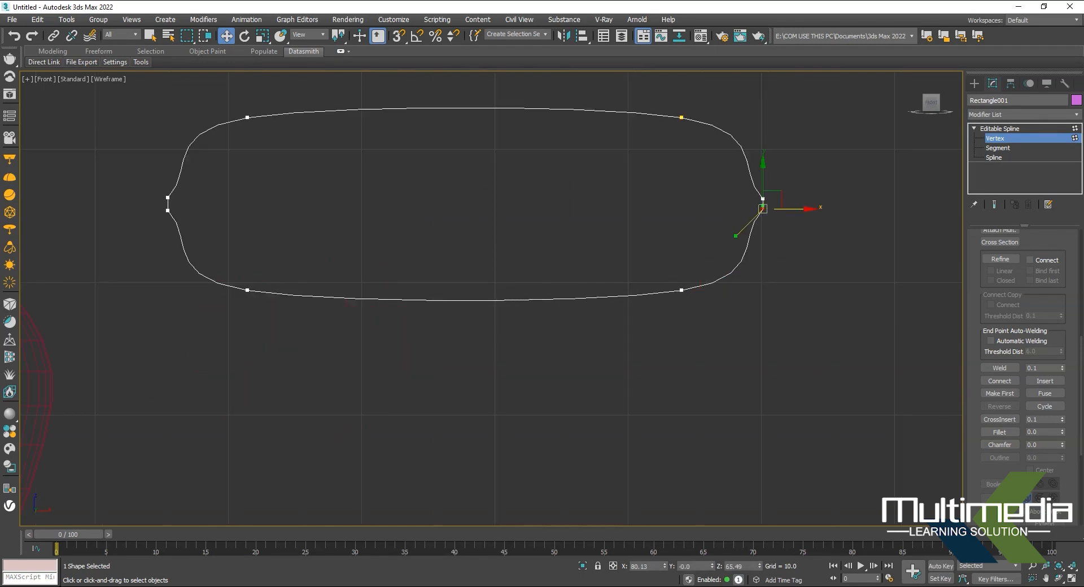
{"action": "left_click_drag", "start_coordinate": [763, 208], "coordinate": [717, 243]}
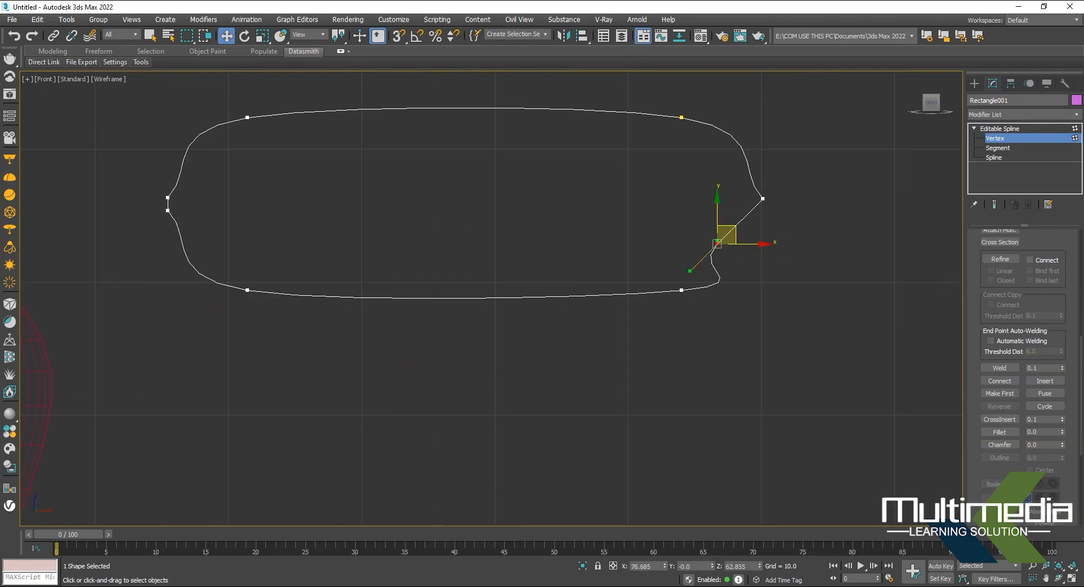
{"action": "key", "text": "ctrl+z"}
- Stretch the outline by moving the two right tip vertices well outward and the two left tip vertices slightly outward
{"action": "left_click_drag", "start_coordinate": [763, 209], "coordinate": [884, 209]}
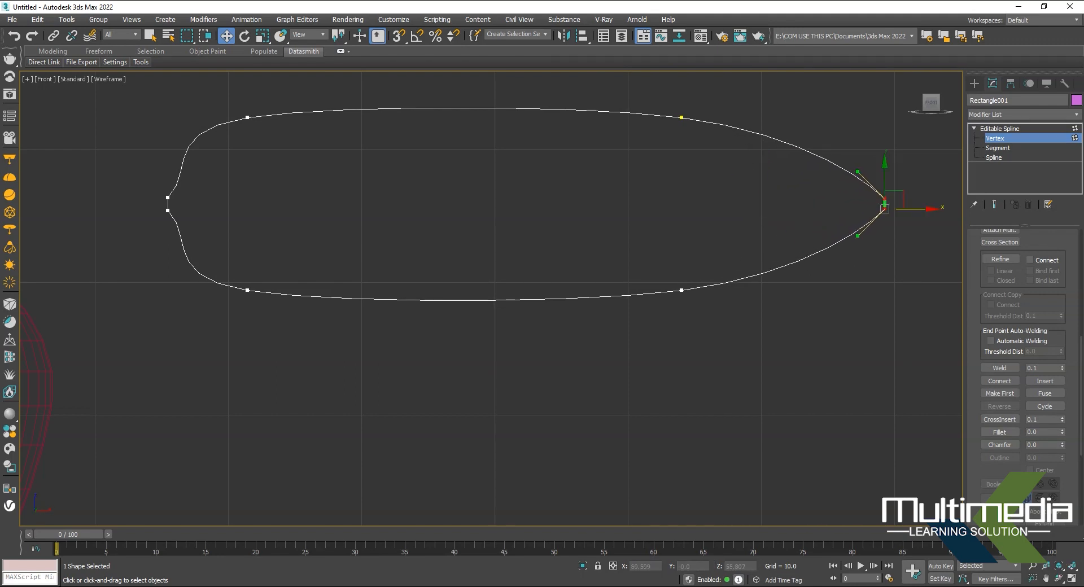
{"action": "scroll", "coordinate": [463, 238], "scroll_direction": "down", "scroll_amount": 2}
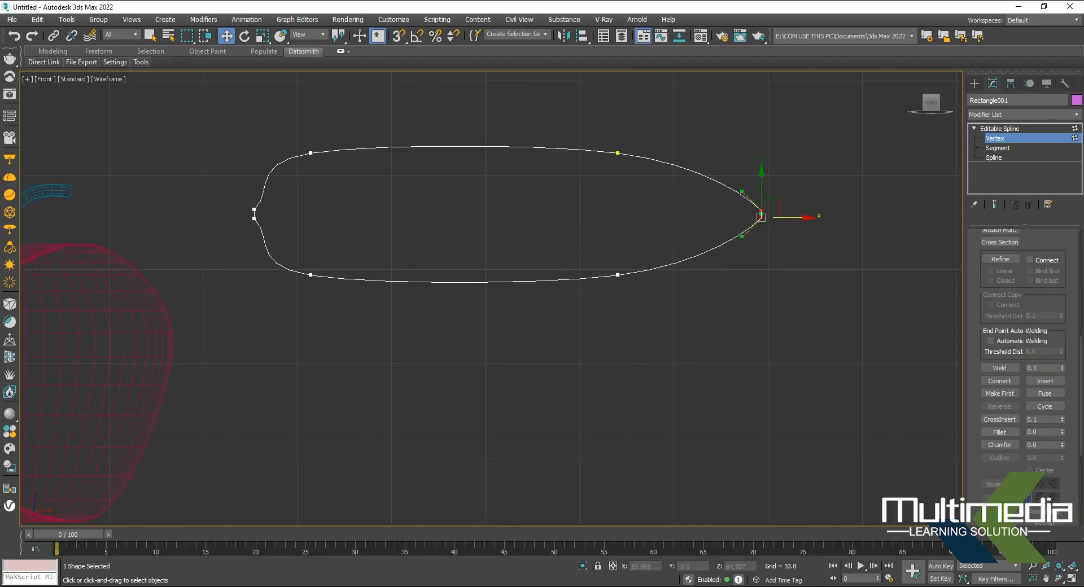
{"action": "mouse_move", "coordinate": [255, 211]}
{"action": "left_mouse_down"}
{"action": "mouse_move", "coordinate": [244, 226]}
{"action": "mouse_move", "coordinate": [275, 210]}
{"action": "mouse_move", "coordinate": [258, 210]}
{"action": "left_mouse_up"}
- Try to scale the two right shoulder vertices vertically toward each other
{"action": "left_click_drag", "start_coordinate": [242, 121], "coordinate": [387, 206]}
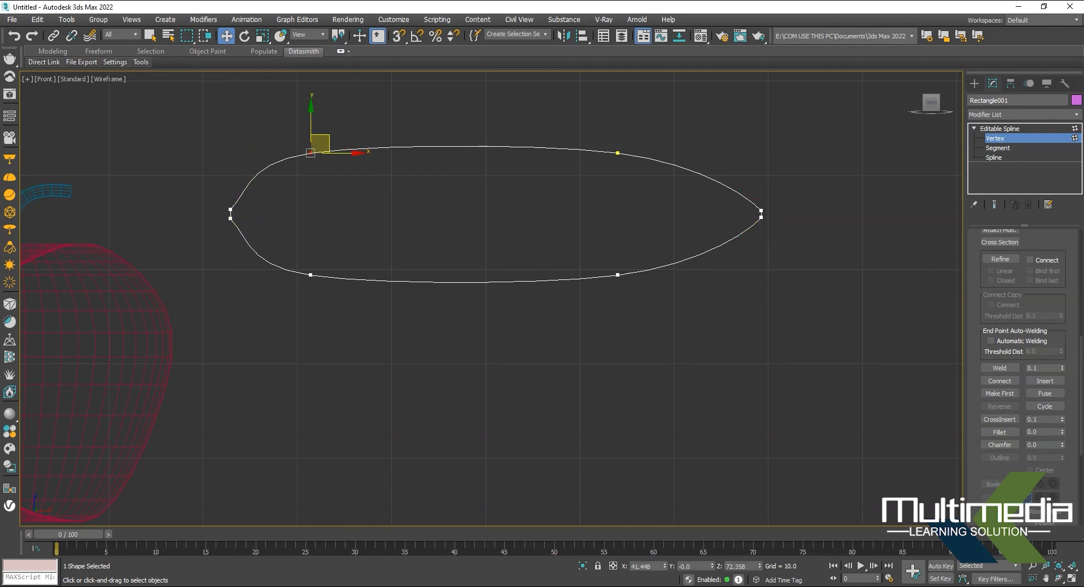
{"action": "left_click_drag", "start_coordinate": [652, 107], "coordinate": [652, 107]}
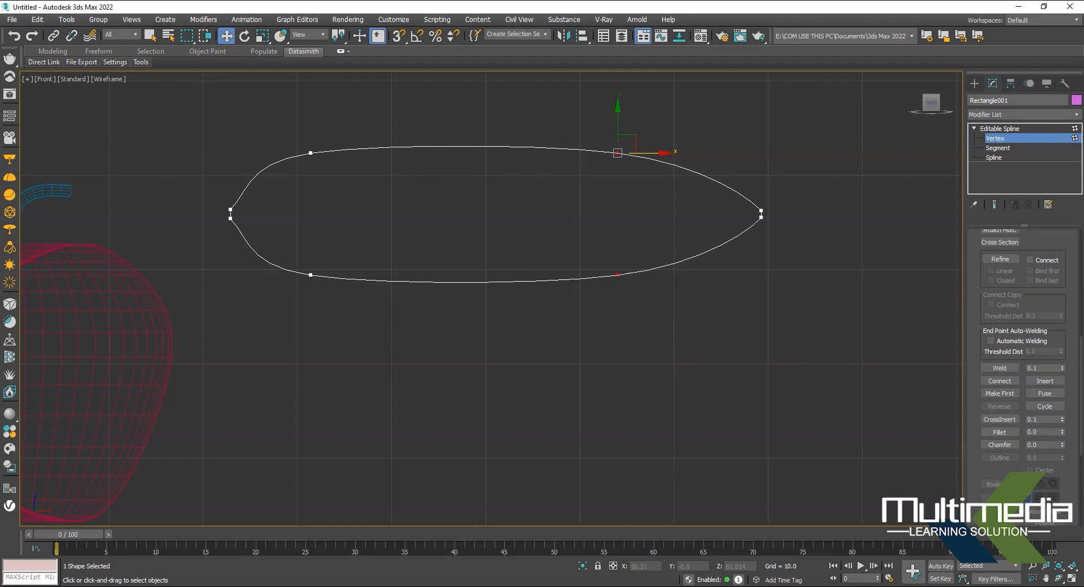
{"action": "left_click", "coordinate": [262, 36]}
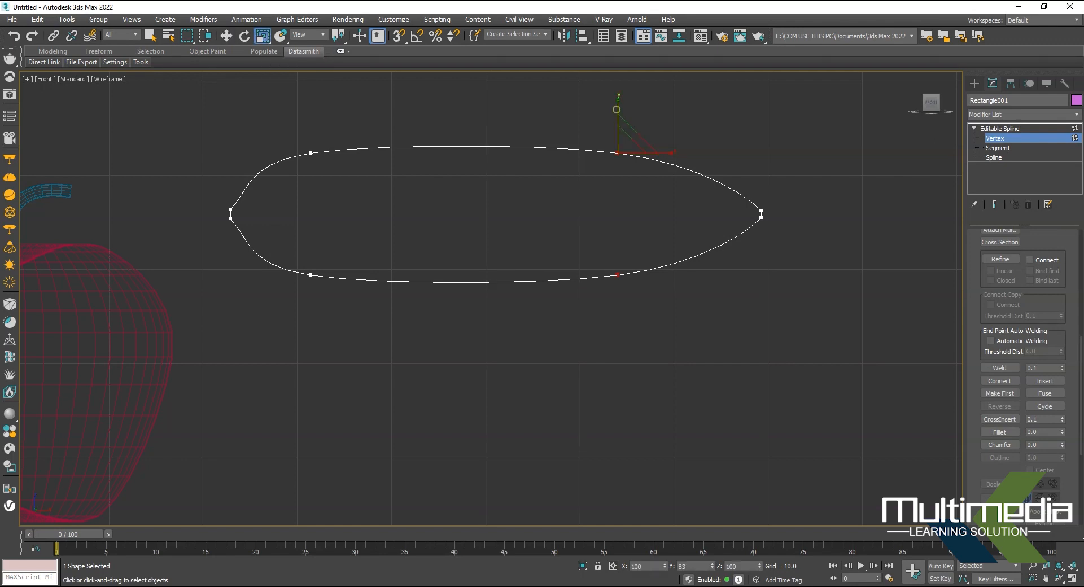
{"action": "left_click_drag", "start_coordinate": [621, 152], "coordinate": [621, 151]}
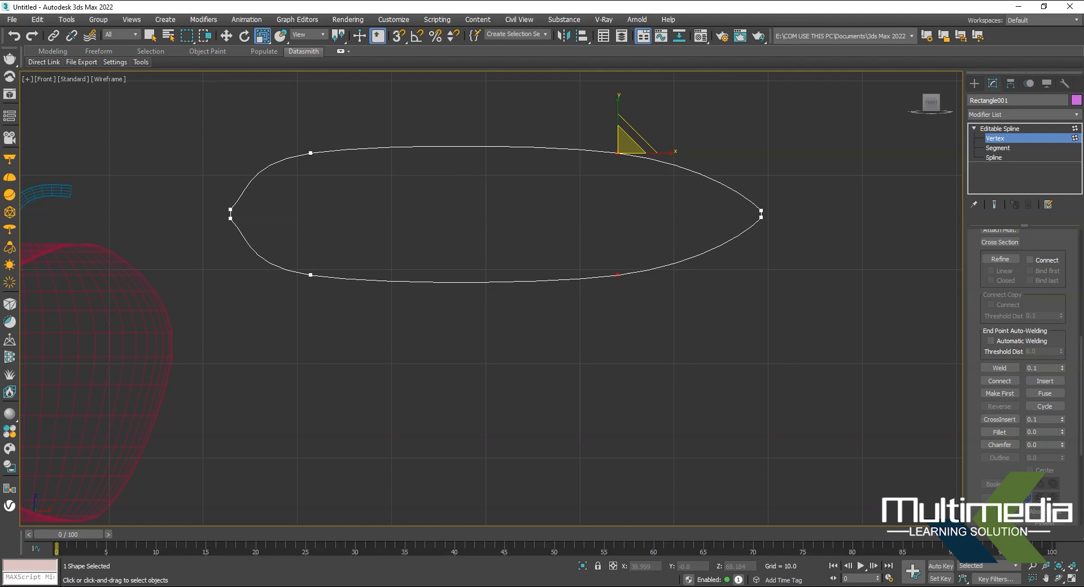
- Narrow the outline's right half by moving the upper shoulder vertex slightly down and the lower one up about 1.8
{"action": "key", "text": "w"}
{"action": "left_click_drag", "start_coordinate": [592, 176], "coordinate": [618, 122]}
{"action": "left_click_drag", "start_coordinate": [603, 312], "coordinate": [619, 234]}
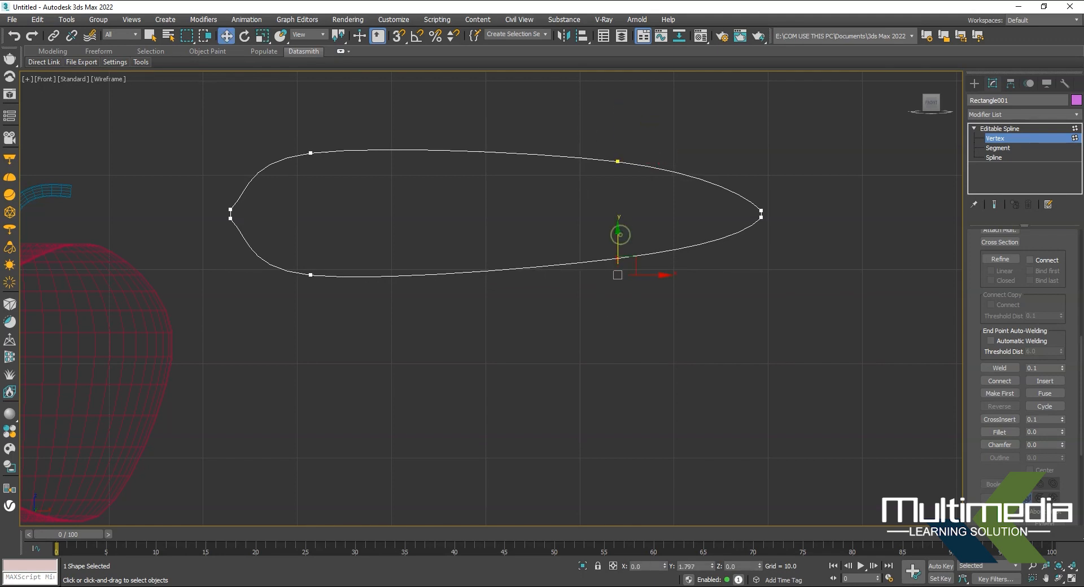
{"action": "left_click", "coordinate": [617, 162]}
{"action": "mouse_move", "coordinate": [618, 127]}
{"action": "left_mouse_down"}
{"action": "mouse_move", "coordinate": [618, 166]}
{"action": "mouse_move", "coordinate": [618, 126]}
{"action": "left_mouse_up"}
- Shift the right tip and right shoulder vertices inward to finish the leaf outline, and leave vertex editing
{"action": "left_click_drag", "start_coordinate": [788, 170], "coordinate": [740, 238]}
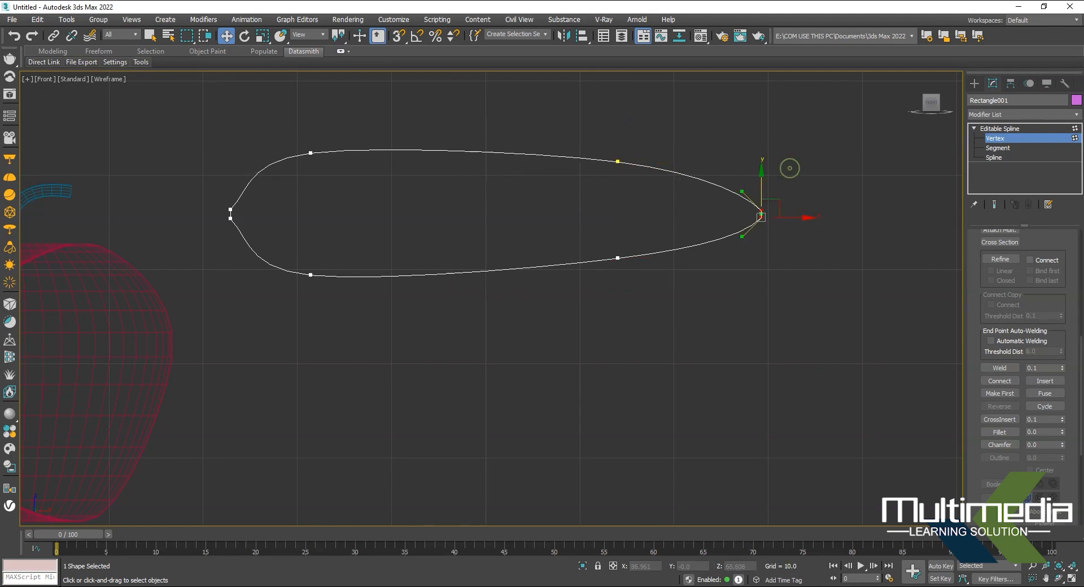
{"action": "left_click_drag", "start_coordinate": [804, 215], "coordinate": [777, 216]}
{"action": "left_click", "coordinate": [618, 162]}
{"action": "left_click_drag", "start_coordinate": [647, 161], "coordinate": [581, 161]}
{"action": "left_click", "coordinate": [991, 129]}
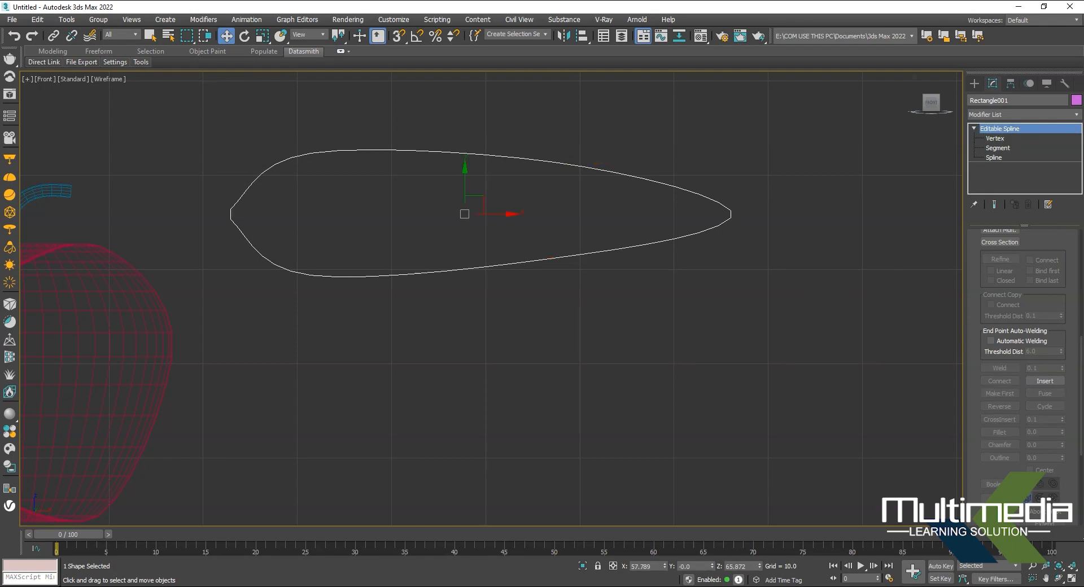
{"action": "left_click", "coordinate": [972, 128]}
- In the Perspective view, uniformly scale down the leaf spline and bring it close to the apple's stem
{"action": "key", "text": "p"}
{"action": "middle_click_drag", "start_coordinate": [586, 329], "coordinate": [791, 248]}
{"action": "scroll", "coordinate": [651, 304], "scroll_direction": "down", "scroll_amount": 6}
{"action": "middle_click_drag", "start_coordinate": [509, 316], "coordinate": [703, 312], "text": "alt"}
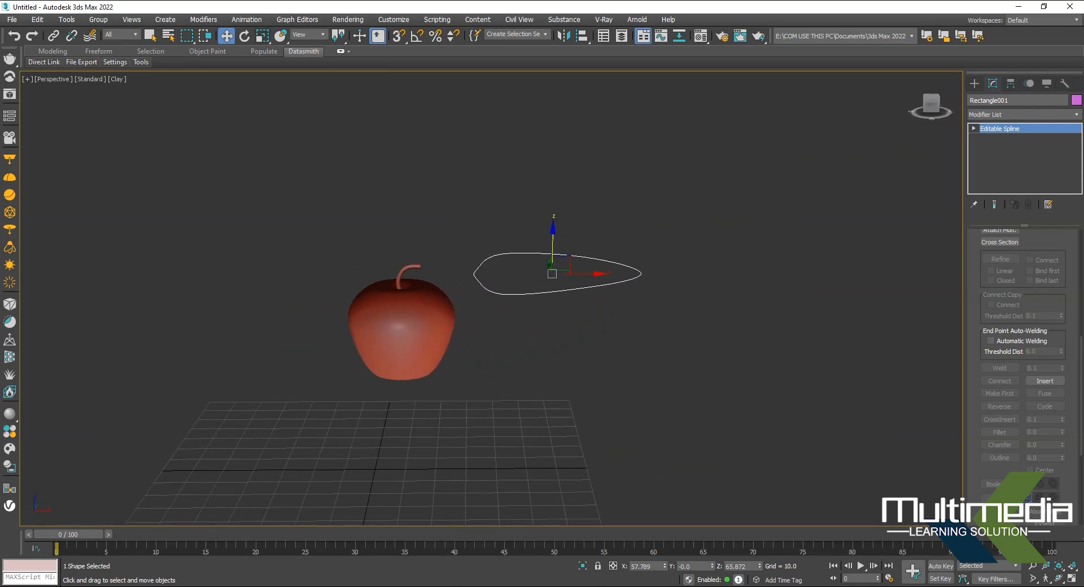
{"action": "left_click", "coordinate": [263, 35]}
{"action": "left_click_drag", "start_coordinate": [682, 179], "coordinate": [686, 208]}
{"action": "left_click", "coordinate": [543, 254]}
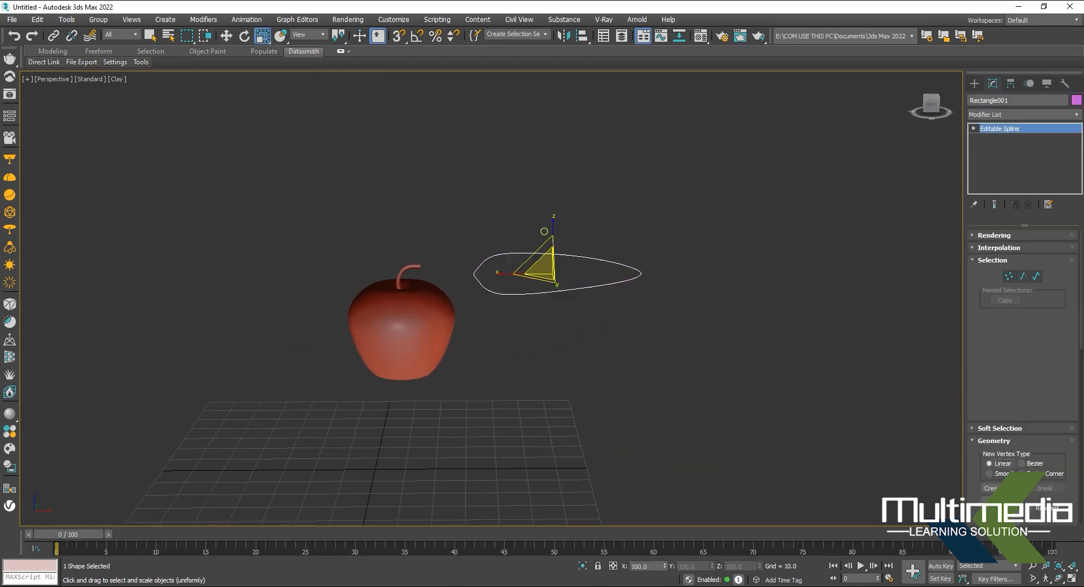
{"action": "left_click_drag", "start_coordinate": [542, 254], "coordinate": [472, 274]}
{"action": "left_click", "coordinate": [226, 36]}
{"action": "middle_click_drag", "start_coordinate": [472, 274], "coordinate": [437, 305], "text": "alt"}
- Rotate the apple's stem in place and deselect it
{"action": "left_click", "coordinate": [406, 291]}
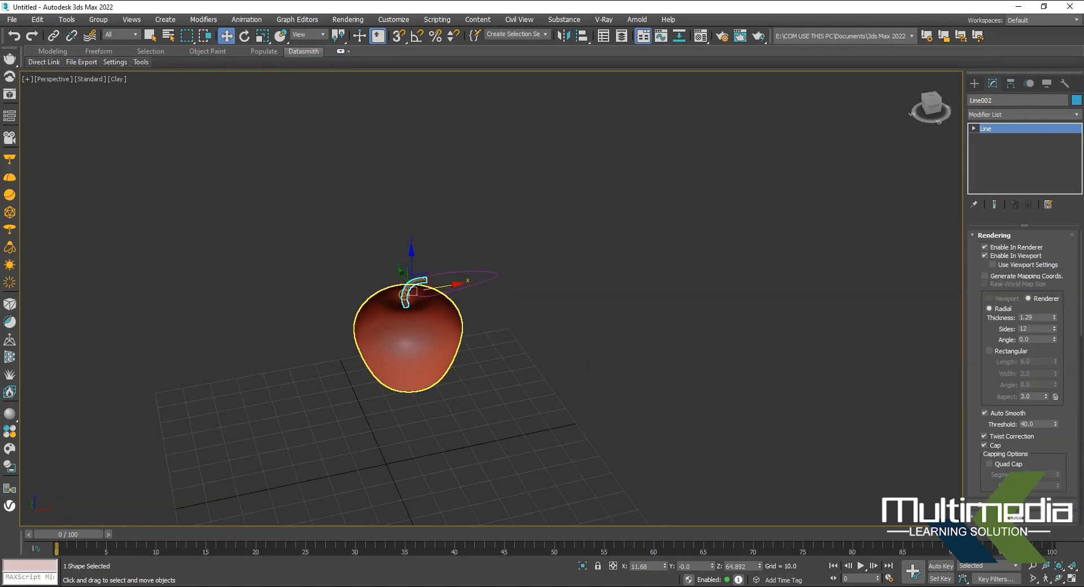
{"action": "key", "text": "e"}
{"action": "left_click_drag", "start_coordinate": [395, 311], "coordinate": [429, 311]}
{"action": "left_click", "coordinate": [577, 315]}
- Rescale the leaf spline and position it at the stem's tip at about X 23.0, Z 67.2
{"action": "left_click", "coordinate": [493, 276]}
{"action": "mouse_move", "coordinate": [482, 237]}
{"action": "middle_mouse_down", "text": "alt"}
{"action": "mouse_move", "coordinate": [457, 268]}
{"action": "mouse_move", "coordinate": [480, 228]}
{"action": "middle_mouse_up", "text": "alt"}
{"action": "scroll", "coordinate": [450, 303], "scroll_direction": "up", "scroll_amount": 4}
{"action": "middle_click_drag", "start_coordinate": [450, 303], "coordinate": [424, 317], "text": "alt"}
{"action": "key", "text": "r"}
{"action": "mouse_move", "coordinate": [450, 248]}
{"action": "left_mouse_down"}
{"action": "mouse_move", "coordinate": [441, 260]}
{"action": "mouse_move", "coordinate": [480, 254]}
{"action": "mouse_move", "coordinate": [467, 253]}
{"action": "left_mouse_up"}
{"action": "key", "text": "w"}
{"action": "left_click_drag", "start_coordinate": [443, 216], "coordinate": [444, 208]}
{"action": "middle_click_drag", "start_coordinate": [505, 284], "coordinate": [505, 316], "text": "alt"}
{"action": "left_click_drag", "start_coordinate": [464, 236], "coordinate": [476, 233]}
{"action": "middle_click_drag", "start_coordinate": [497, 282], "coordinate": [497, 237], "text": "alt"}
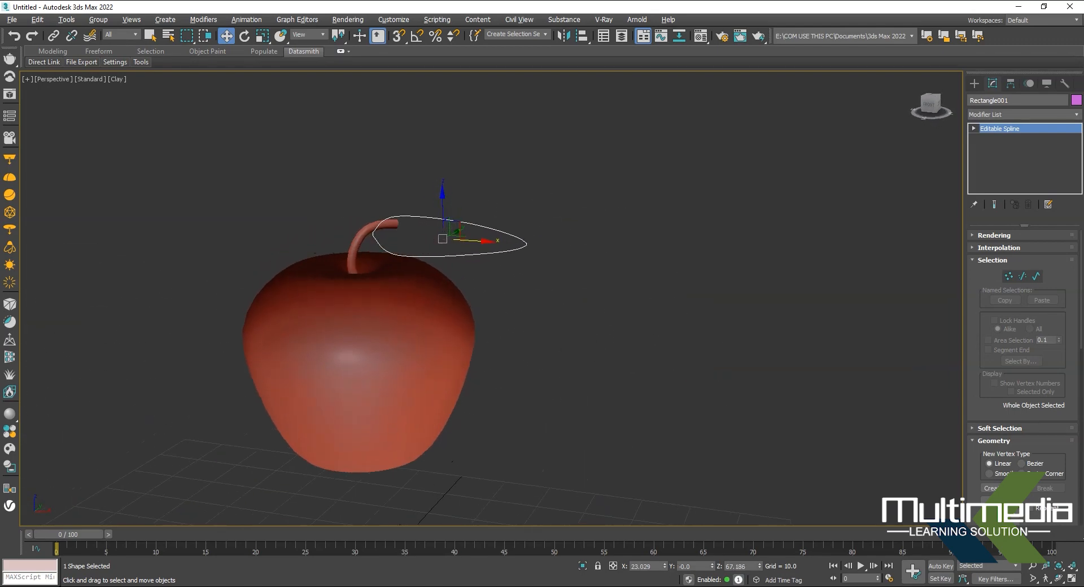
- Raise the leaf spline to about Z 68.2 and apply an Extrude modifier to it
{"action": "left_click_drag", "start_coordinate": [443, 214], "coordinate": [443, 208]}
{"action": "middle_click_drag", "start_coordinate": [497, 260], "coordinate": [546, 295], "text": "alt"}
{"action": "left_click", "coordinate": [1016, 114]}
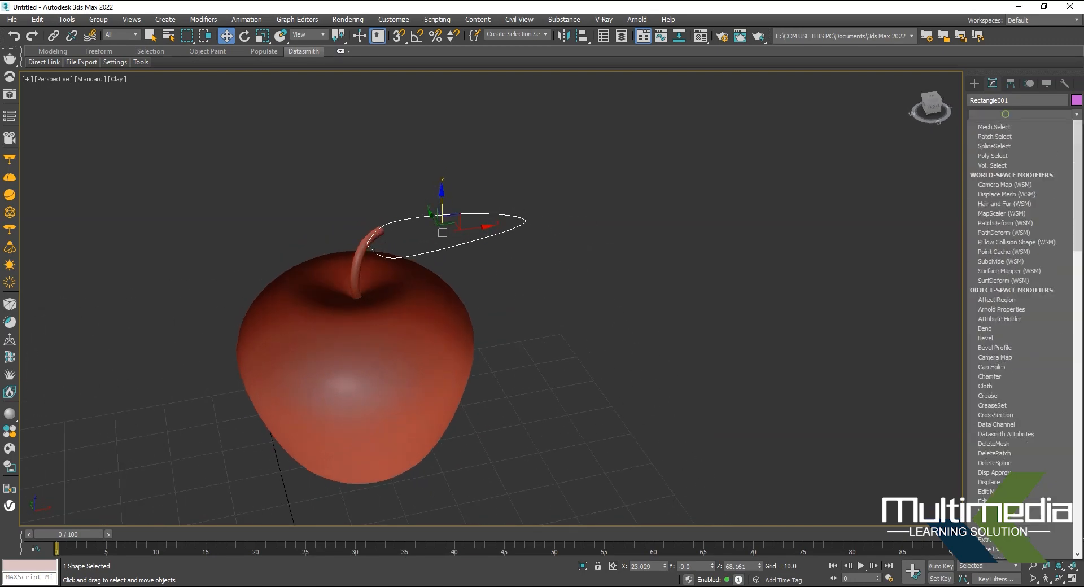
{"action": "type", "text": "ex"}
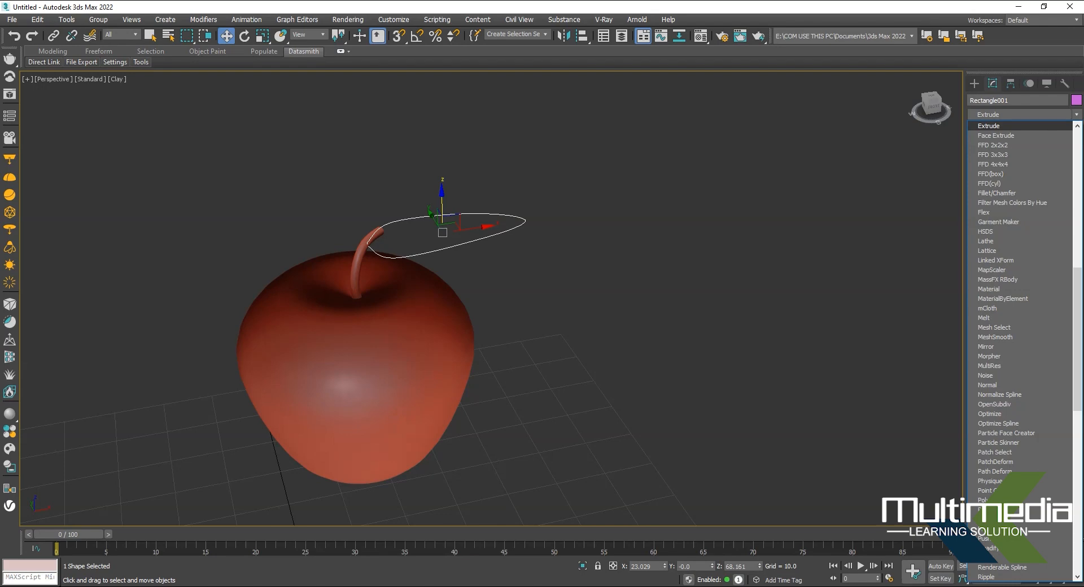
{"action": "key", "text": "Return"}
{"action": "left_click", "coordinate": [658, 296]}
{"action": "mouse_move", "coordinate": [659, 296]}
{"action": "middle_mouse_down", "text": "alt"}
{"action": "mouse_move", "coordinate": [659, 429]}
{"action": "mouse_move", "coordinate": [662, 282]}
{"action": "middle_mouse_up", "text": "alt"}
{"action": "left_click", "coordinate": [485, 214]}
{"action": "middle_click_drag", "start_coordinate": [497, 133], "coordinate": [508, 177]}
- Set the leaf's Extrude amount to 0.1 for a thin blade
{"action": "left_click", "coordinate": [1053, 249]}
{"action": "middle_click_drag", "start_coordinate": [550, 248], "coordinate": [832, 303], "text": "alt"}
{"action": "scroll", "coordinate": [562, 254], "scroll_direction": "up", "scroll_amount": 5}
{"action": "middle_click_drag", "start_coordinate": [500, 304], "coordinate": [587, 310], "text": "alt"}
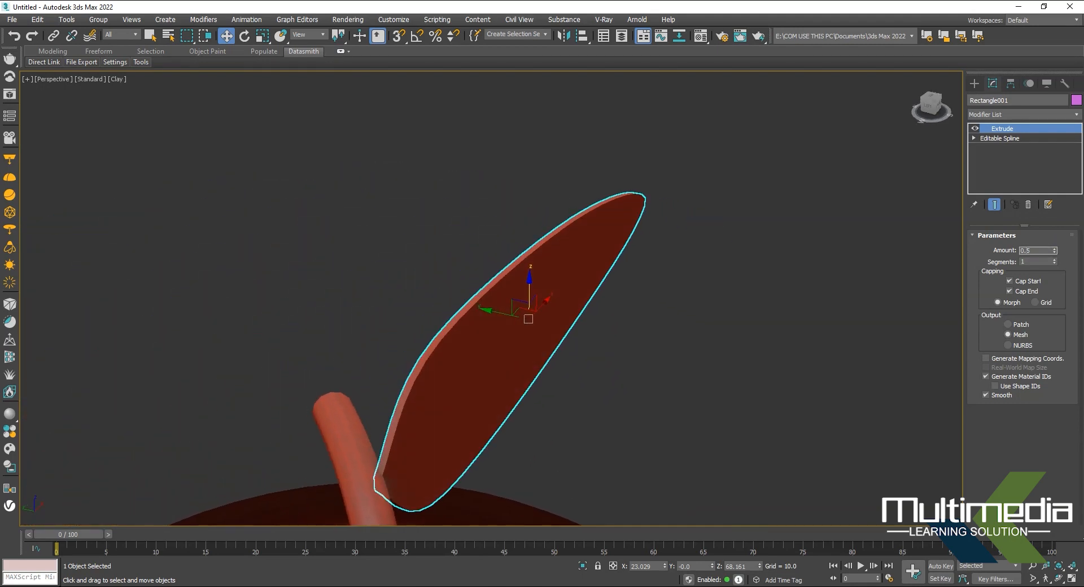
{"action": "type", "text": "0.1"}
{"action": "key", "text": "Return"}
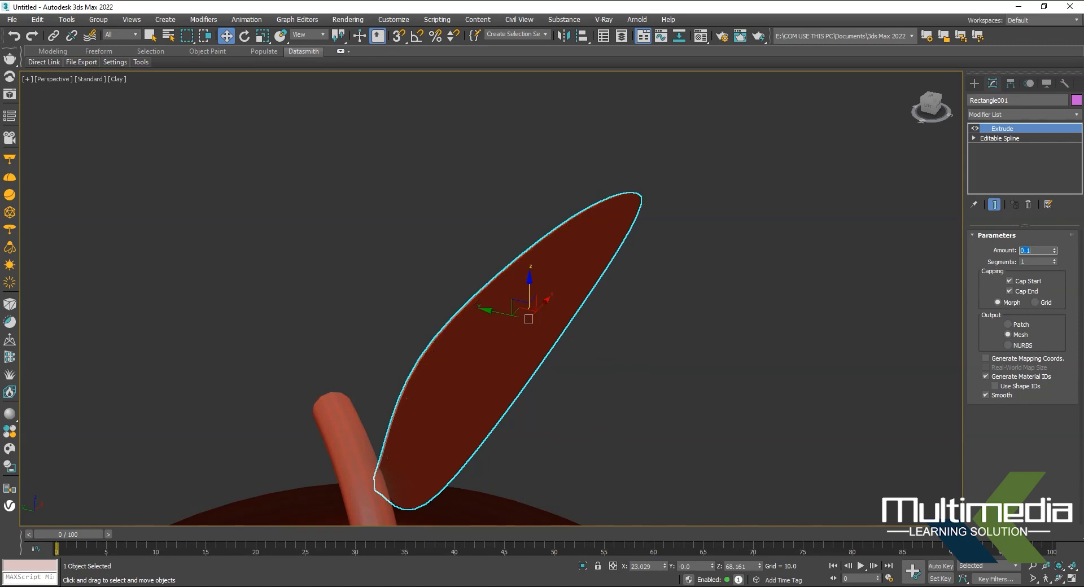
{"action": "left_click", "coordinate": [612, 349]}
{"action": "left_click", "coordinate": [559, 283]}
{"action": "mouse_move", "coordinate": [492, 99]}
{"action": "middle_mouse_down", "text": "alt"}
{"action": "mouse_move", "coordinate": [339, 101]}
{"action": "mouse_move", "coordinate": [363, 123]}
{"action": "middle_mouse_up", "text": "alt"}
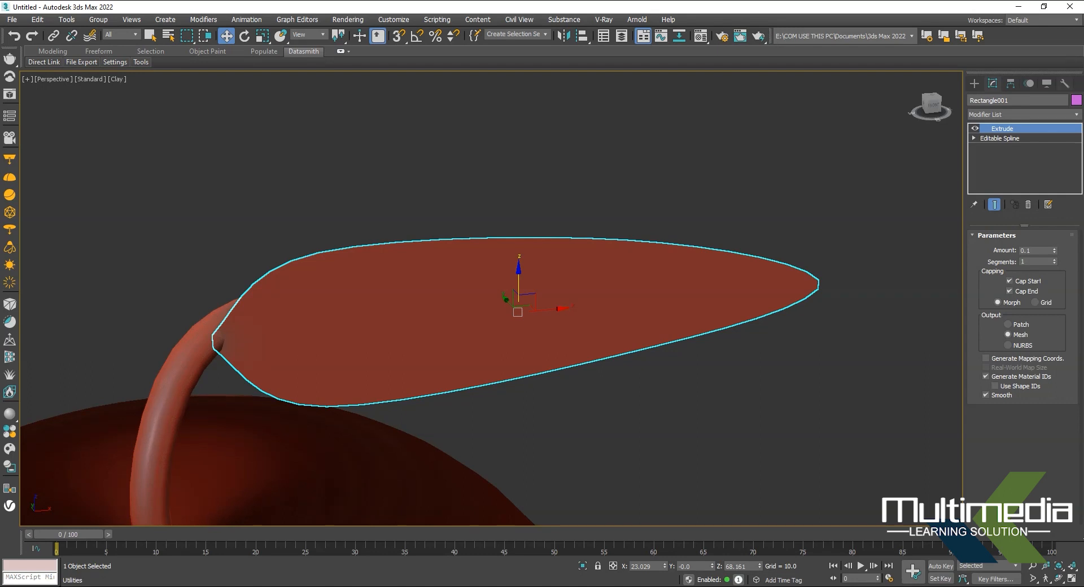
- Change the leaf's object color to green and keep the leaf selected
{"action": "left_click", "coordinate": [1075, 99]}
{"action": "left_click", "coordinate": [520, 278]}
{"action": "left_click", "coordinate": [599, 360]}
{"action": "left_click", "coordinate": [607, 442]}
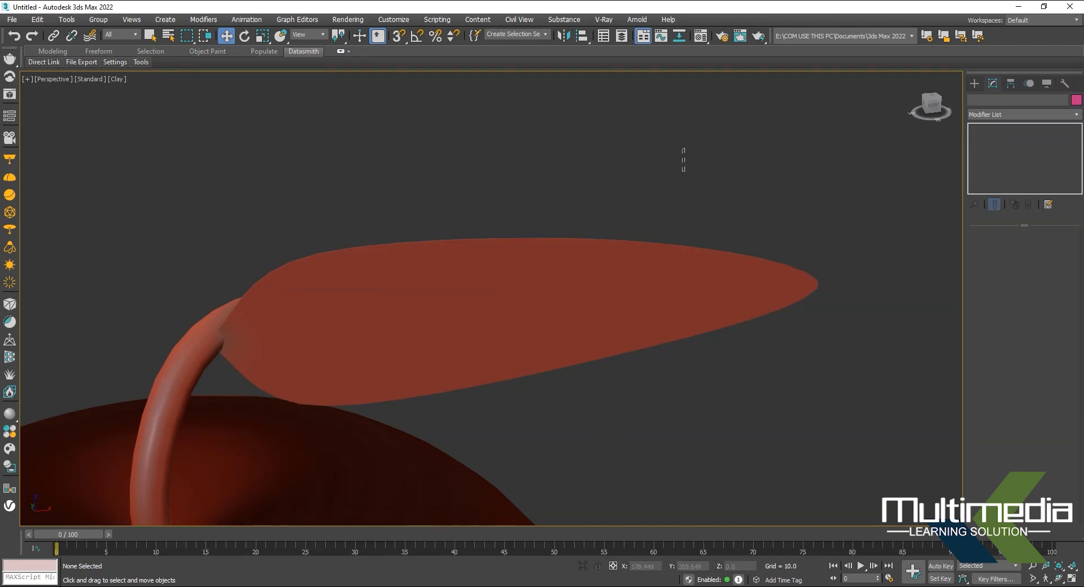
{"action": "key", "text": "ctrl+z"}
- Examine the leaf's base Editable Spline beneath its Extrude modifier, and return to the Extrude level
{"action": "left_click", "coordinate": [1018, 138]}
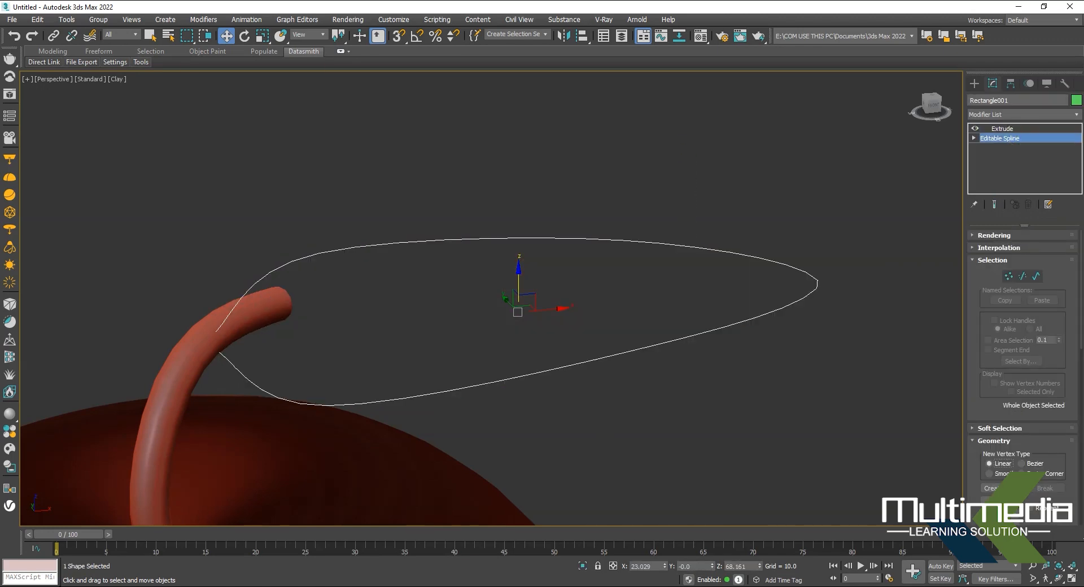
{"action": "left_click", "coordinate": [803, 408]}
{"action": "key", "text": "ctrl+z"}
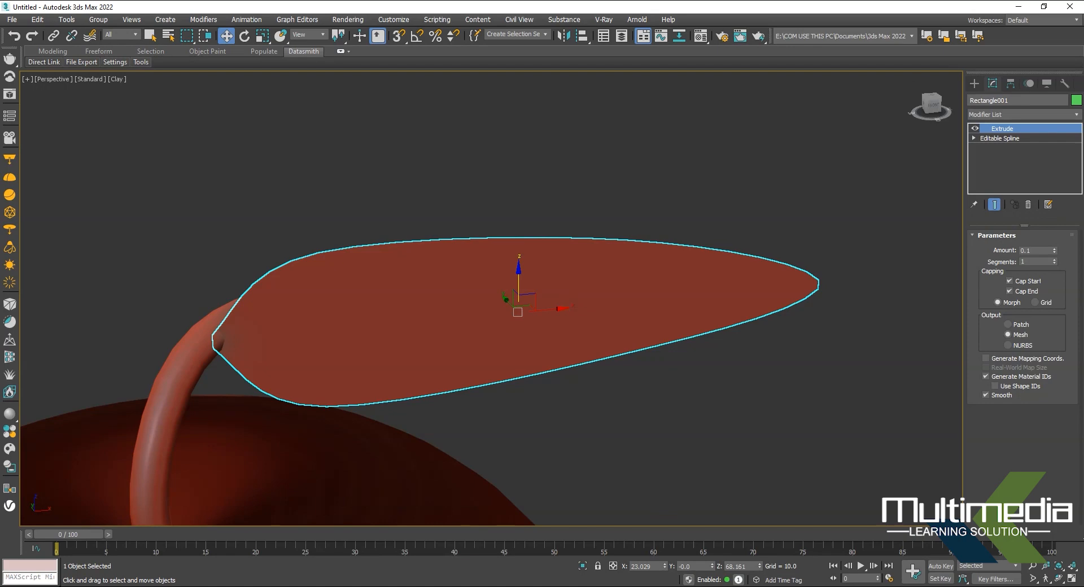
{"action": "scroll", "coordinate": [618, 173], "scroll_direction": "down", "scroll_amount": 6}
{"action": "middle_click_drag", "start_coordinate": [618, 172], "coordinate": [695, 176], "text": "alt"}
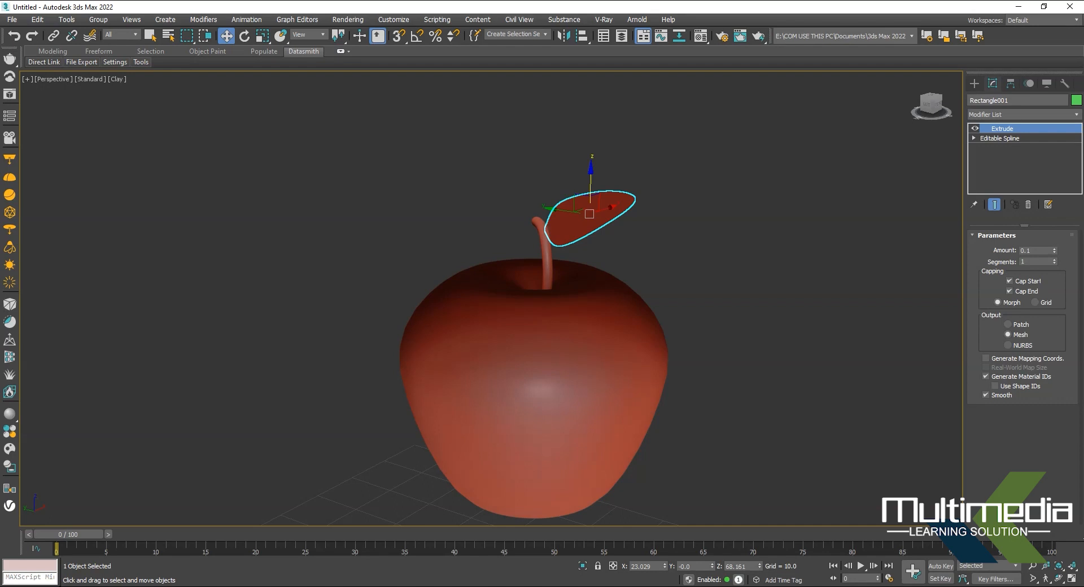
{"action": "left_click", "coordinate": [973, 138]}
{"action": "left_click", "coordinate": [973, 138]}
{"action": "left_click", "coordinate": [999, 138]}
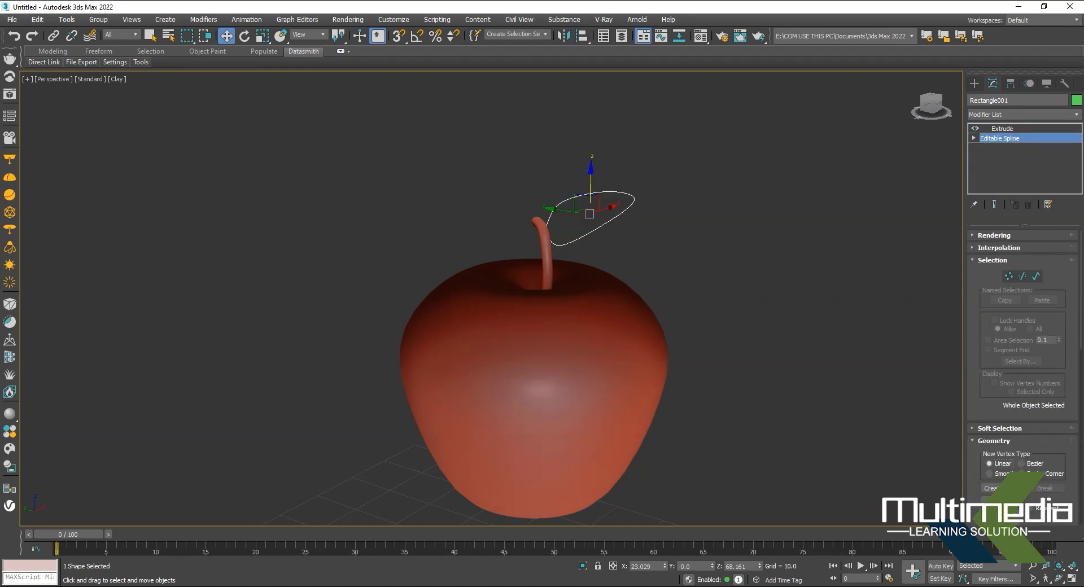
{"action": "left_click", "coordinate": [1002, 128]}
{"action": "left_click", "coordinate": [823, 305]}
- Rotate the leaf so it slopes down over the apple and lower it to about Z 62.3
{"action": "middle_click_drag", "start_coordinate": [824, 304], "coordinate": [734, 271], "text": "alt"}
{"action": "left_click_drag", "start_coordinate": [599, 119], "coordinate": [600, 207]}
{"action": "middle_click_drag", "start_coordinate": [600, 207], "coordinate": [756, 242], "text": "alt"}
{"action": "middle_click_drag", "start_coordinate": [579, 254], "coordinate": [577, 280]}
{"action": "key", "text": "e"}
{"action": "middle_click_drag", "start_coordinate": [677, 254], "coordinate": [564, 248], "text": "alt"}
{"action": "left_click_drag", "start_coordinate": [612, 212], "coordinate": [617, 229]}
{"action": "key", "text": "w"}
{"action": "middle_click_drag", "start_coordinate": [617, 229], "coordinate": [711, 265], "text": "alt"}
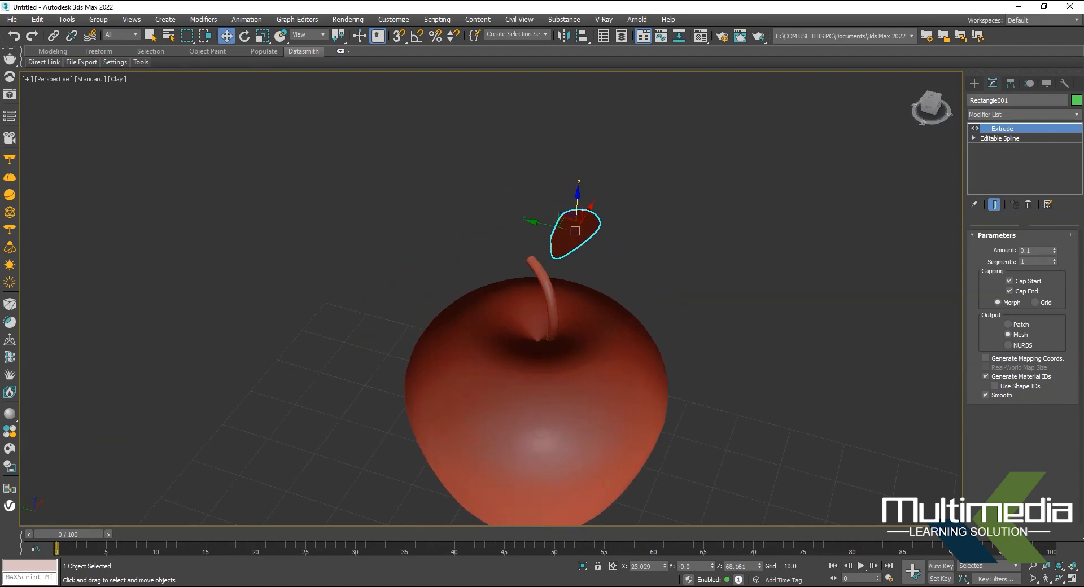
{"action": "left_click_drag", "start_coordinate": [577, 176], "coordinate": [578, 198]}
{"action": "middle_click_drag", "start_coordinate": [649, 254], "coordinate": [565, 237], "text": "alt"}
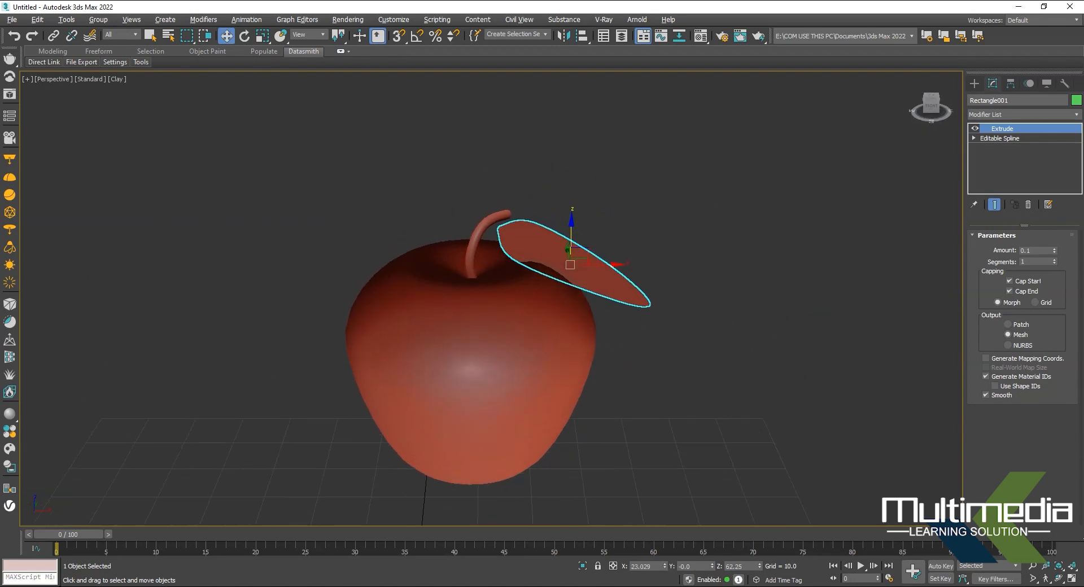
- Shift the leaf toward the stem to about X 21.2 and rotate it to refine its tilt
{"action": "left_click_drag", "start_coordinate": [607, 264], "coordinate": [591, 264]}
{"action": "middle_click_drag", "start_coordinate": [591, 264], "coordinate": [537, 271], "text": "alt"}
{"action": "key", "text": "e"}
{"action": "mouse_move", "coordinate": [539, 271]}
{"action": "left_mouse_down"}
{"action": "mouse_move", "coordinate": [541, 251]}
{"action": "mouse_move", "coordinate": [533, 268]}
{"action": "mouse_move", "coordinate": [558, 280]}
{"action": "mouse_move", "coordinate": [549, 281]}
{"action": "left_mouse_up"}
{"action": "left_click_drag", "start_coordinate": [583, 243], "coordinate": [591, 255]}
{"action": "middle_click_drag", "start_coordinate": [591, 255], "coordinate": [559, 297], "text": "alt"}
{"action": "key", "text": "w"}
- Reselect the leaf, move it along Y to about -2.4 to meet the stem, and deselect it
{"action": "left_click", "coordinate": [824, 296]}
{"action": "middle_click_drag", "start_coordinate": [824, 296], "coordinate": [677, 274], "text": "alt"}
{"action": "left_click", "coordinate": [504, 265]}
{"action": "left_click_drag", "start_coordinate": [517, 285], "coordinate": [496, 284]}
{"action": "left_click", "coordinate": [677, 294]}
{"action": "middle_click_drag", "start_coordinate": [678, 294], "coordinate": [547, 254], "text": "alt"}
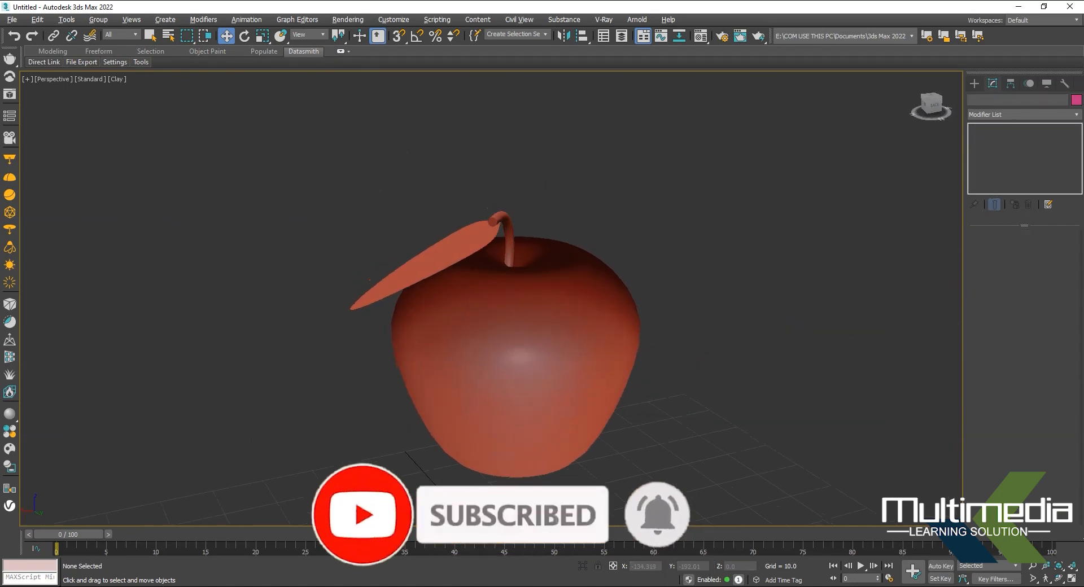
- Select the leaf and try to clone it as a copy shifted along the X axis
{"action": "left_click", "coordinate": [451, 243]}
{"action": "middle_click_drag", "start_coordinate": [451, 244], "coordinate": [495, 235], "text": "alt"}
{"action": "scroll", "coordinate": [479, 233], "scroll_direction": "up", "scroll_amount": 3}
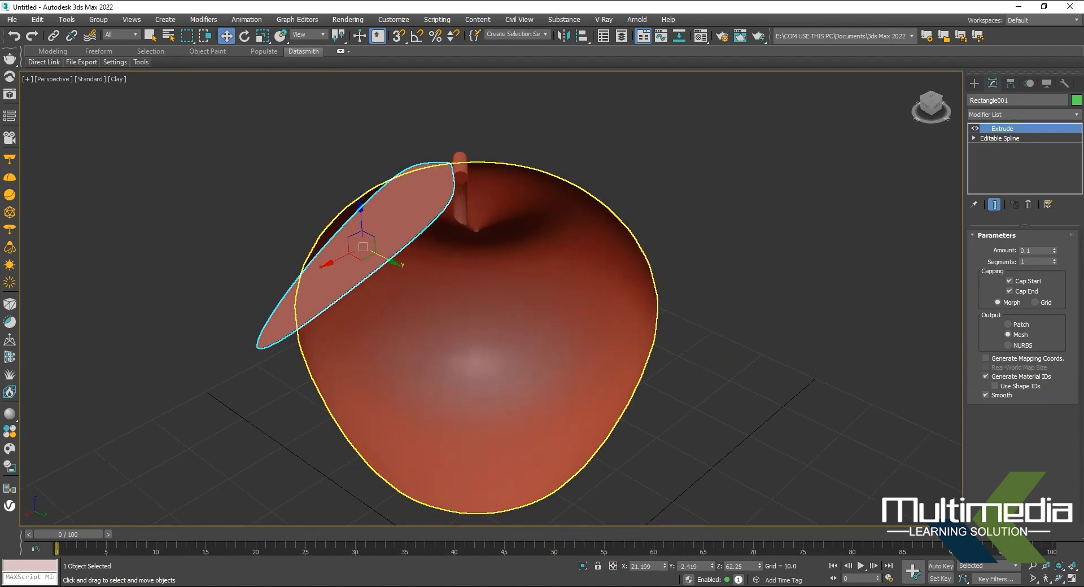
{"action": "left_click_drag", "start_coordinate": [342, 257], "coordinate": [456, 201], "text": "shift"}
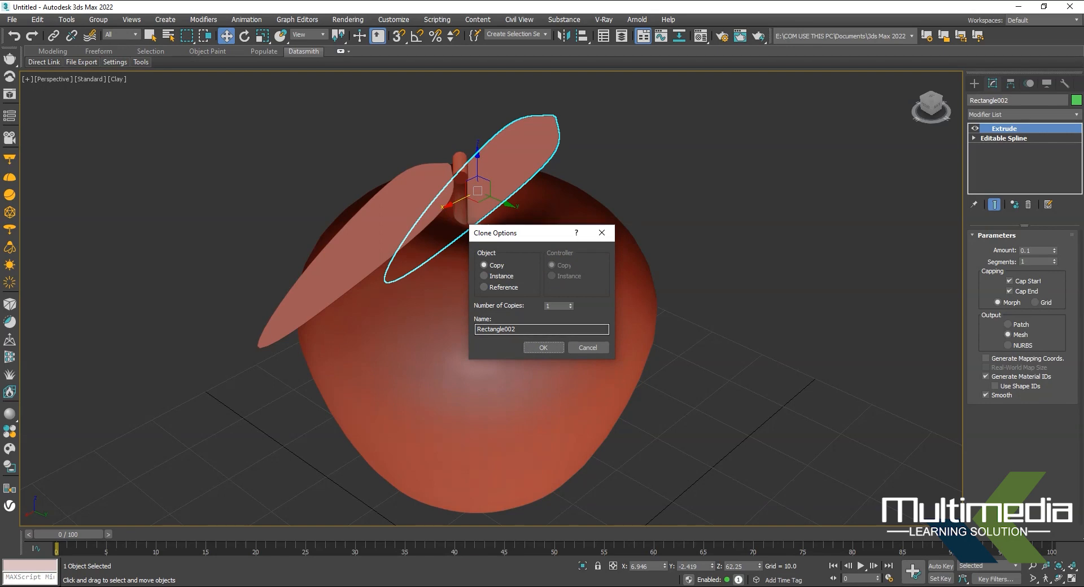
{"action": "left_click", "coordinate": [587, 347]}
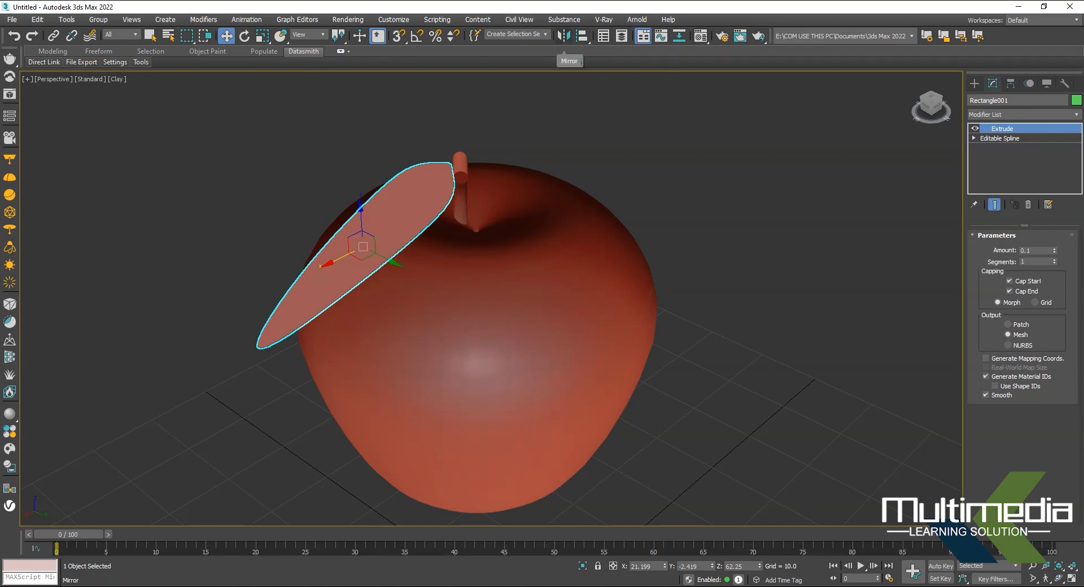
- Mirror the leaf about the X axis as a copy, offset toward the other side of the stem
{"action": "left_click", "coordinate": [563, 36]}
{"action": "left_click_drag", "start_coordinate": [514, 194], "coordinate": [677, 142]}
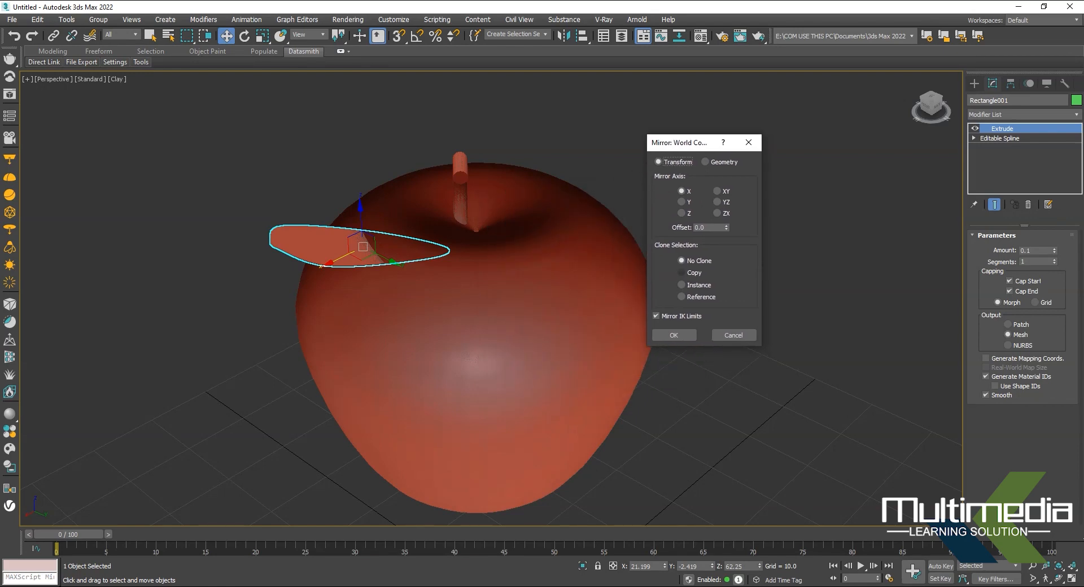
{"action": "left_click", "coordinate": [682, 272]}
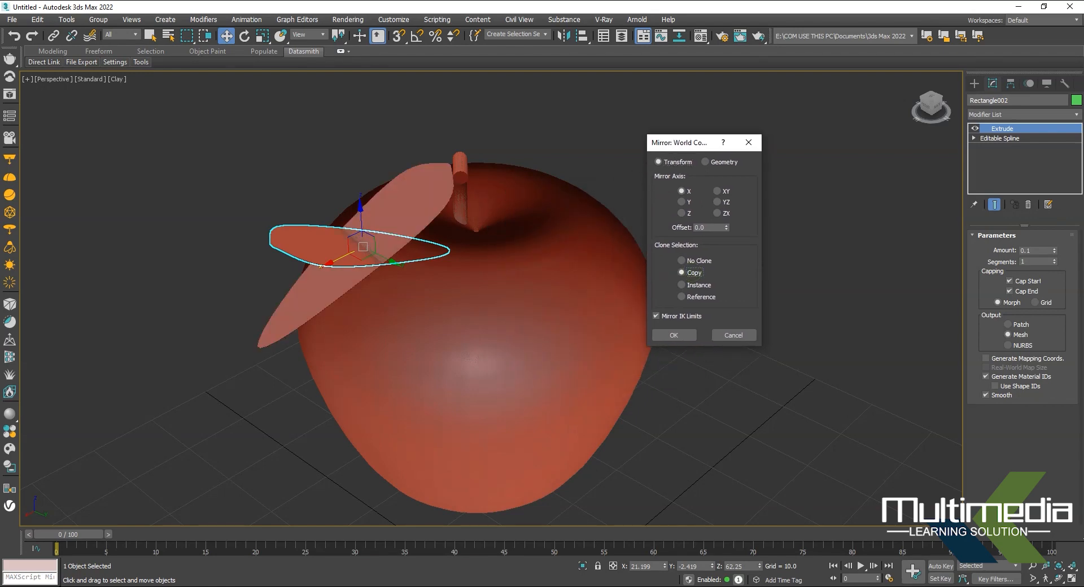
{"action": "left_click_drag", "start_coordinate": [726, 227], "coordinate": [726, 256]}
{"action": "left_click", "coordinate": [673, 336]}
- Rotate the mirrored leaf and position it beside the stem at about X 0.2, Z 63.5
{"action": "middle_click_drag", "start_coordinate": [674, 339], "coordinate": [581, 265], "text": "alt"}
{"action": "left_click_drag", "start_coordinate": [476, 163], "coordinate": [480, 163]}
{"action": "middle_click_drag", "start_coordinate": [481, 163], "coordinate": [514, 237], "text": "alt"}
{"action": "key", "text": "e"}
{"action": "left_click_drag", "start_coordinate": [506, 162], "coordinate": [550, 154]}
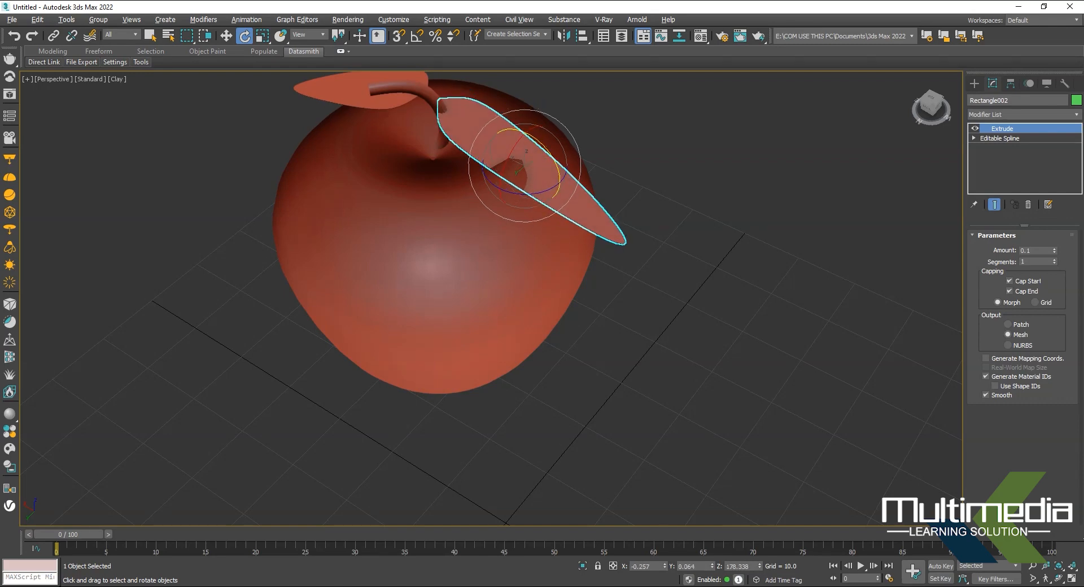
{"action": "middle_click_drag", "start_coordinate": [550, 154], "coordinate": [533, 96], "text": "alt"}
{"action": "key", "text": "w"}
{"action": "left_click_drag", "start_coordinate": [519, 168], "coordinate": [520, 155]}
{"action": "left_click", "coordinate": [767, 206]}
- Reselect the mirrored leaf and rotate it slightly to adjust its slope
{"action": "scroll", "coordinate": [767, 205], "scroll_direction": "down", "scroll_amount": 4}
{"action": "middle_click_drag", "start_coordinate": [767, 206], "coordinate": [621, 254], "text": "alt"}
{"action": "left_click", "coordinate": [587, 250]}
{"action": "key", "text": "e"}
{"action": "left_click_drag", "start_coordinate": [620, 243], "coordinate": [625, 263]}
{"action": "middle_click_drag", "start_coordinate": [626, 263], "coordinate": [551, 282], "text": "alt"}
{"action": "key", "text": "w"}
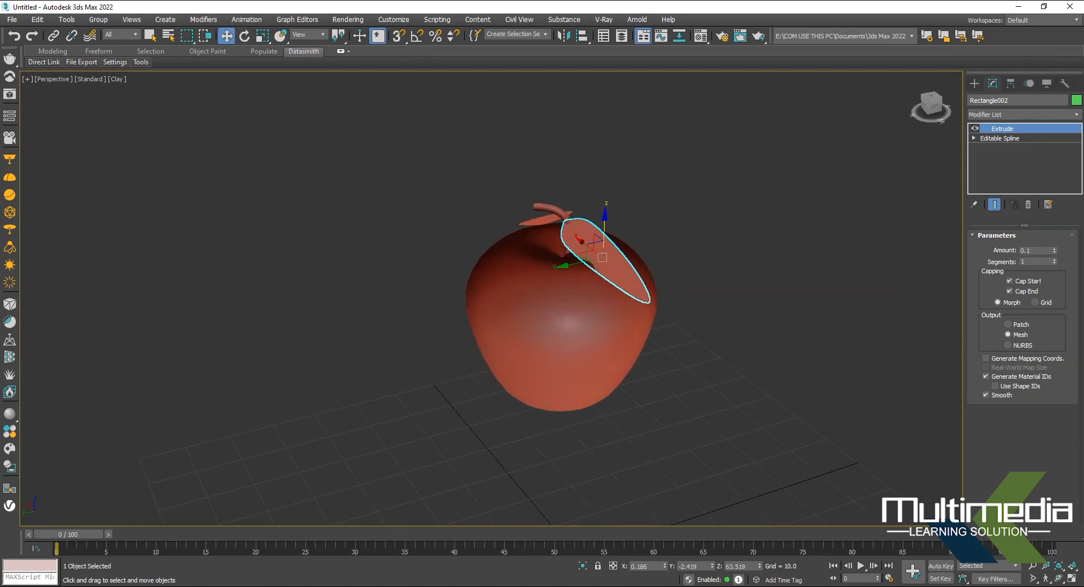
- Rotate the mirrored leaf nearly level, raise it to about Z 68.3 to meet the stem, and deselect it
{"action": "key", "text": "e"}
{"action": "left_click_drag", "start_coordinate": [622, 246], "coordinate": [592, 225]}
{"action": "key", "text": "w"}
{"action": "middle_click_drag", "start_coordinate": [592, 224], "coordinate": [635, 201], "text": "alt"}
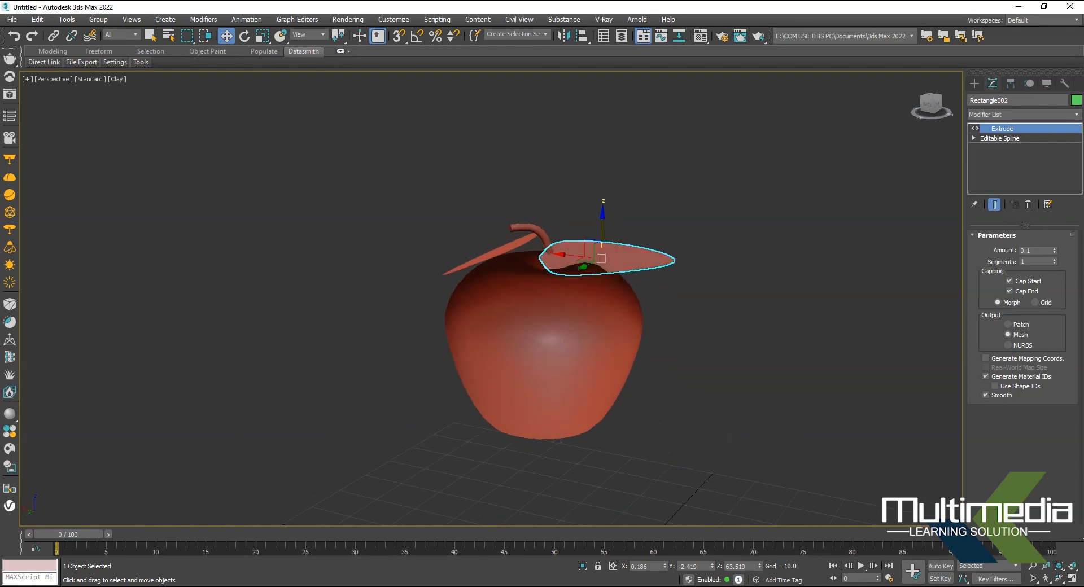
{"action": "left_click_drag", "start_coordinate": [602, 226], "coordinate": [602, 197]}
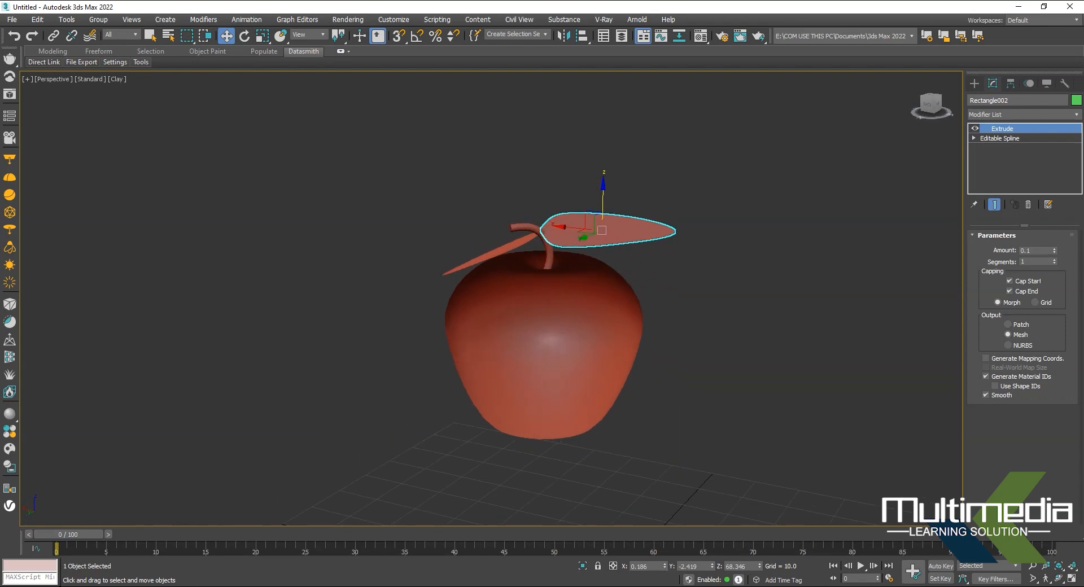
{"action": "left_click", "coordinate": [774, 320]}
- Check the apple's object colors in Default Shading and return the Perspective viewport to Clay
{"action": "middle_click_drag", "start_coordinate": [774, 320], "coordinate": [849, 324], "text": "alt"}
{"action": "middle_click_drag", "start_coordinate": [536, 339], "coordinate": [569, 326], "text": "alt"}
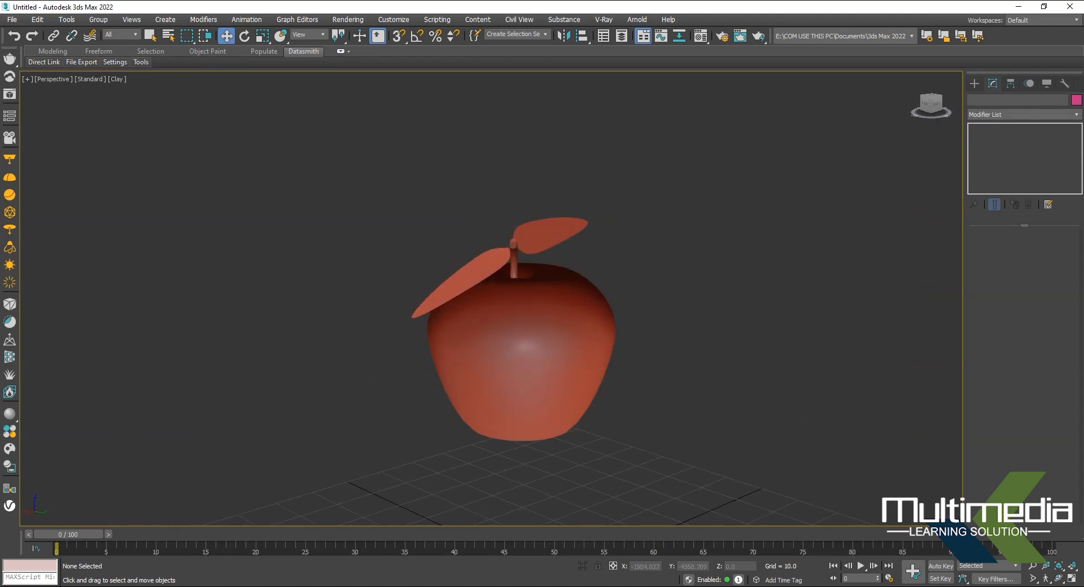
{"action": "left_click", "coordinate": [117, 79]}
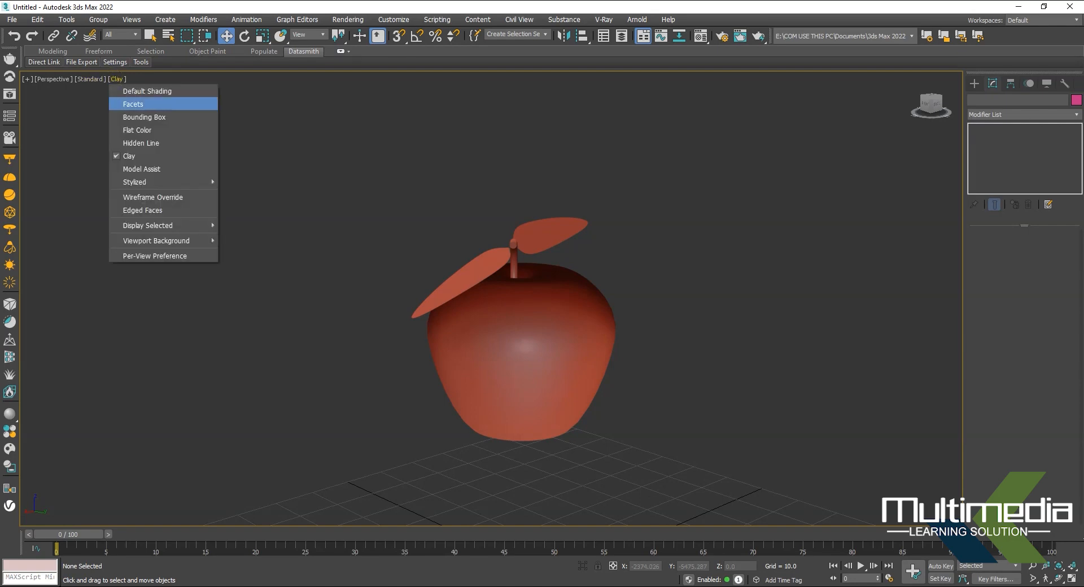
{"action": "left_click", "coordinate": [132, 89]}
{"action": "middle_click_drag", "start_coordinate": [521, 350], "coordinate": [537, 367], "text": "alt"}
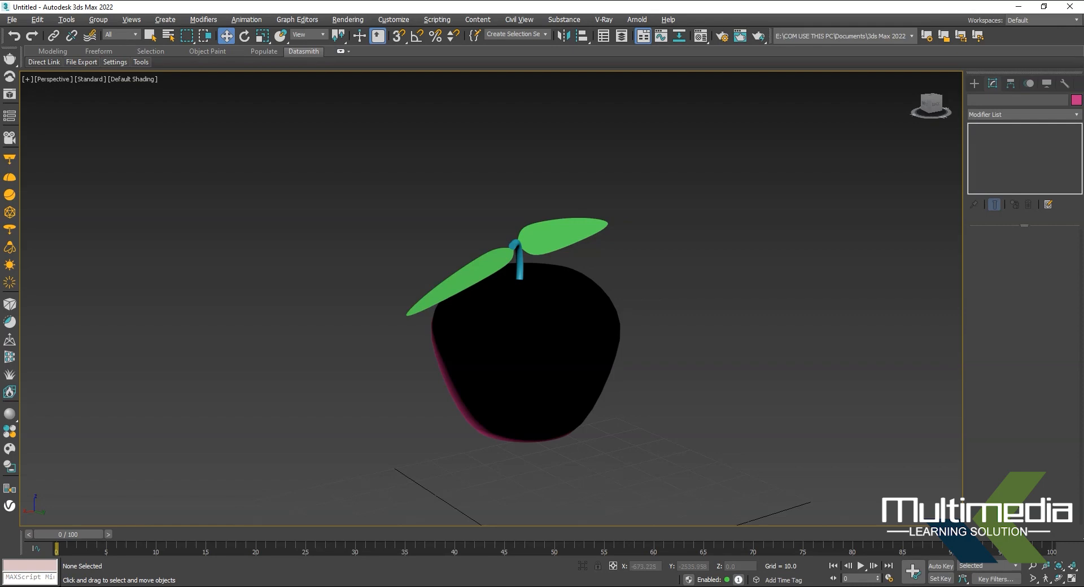
{"action": "left_click", "coordinate": [134, 79]}
{"action": "left_click", "coordinate": [133, 156]}
- Inspect the finished apple with its two leaves from several sides and show the spline creation tools
{"action": "middle_click_drag", "start_coordinate": [531, 344], "coordinate": [522, 381], "text": "alt"}
{"action": "scroll", "coordinate": [532, 331], "scroll_direction": "up", "scroll_amount": 3}
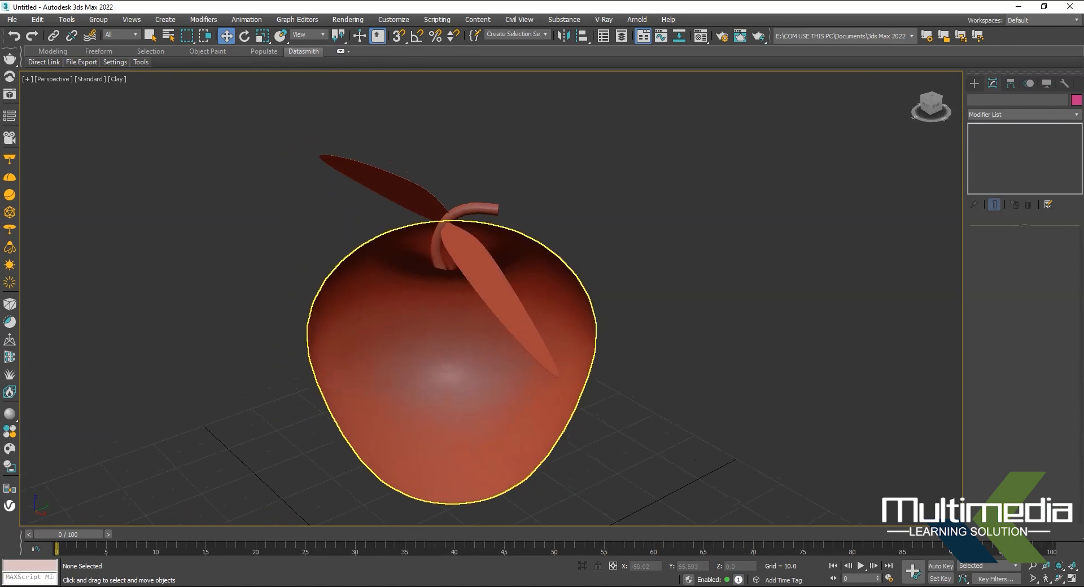
{"action": "scroll", "coordinate": [578, 353], "scroll_direction": "down", "scroll_amount": 3}
{"action": "scroll", "coordinate": [579, 353], "scroll_direction": "up", "scroll_amount": 2}
{"action": "middle_click_drag", "start_coordinate": [578, 353], "coordinate": [571, 303], "text": "alt"}
{"action": "left_click", "coordinate": [974, 83]}
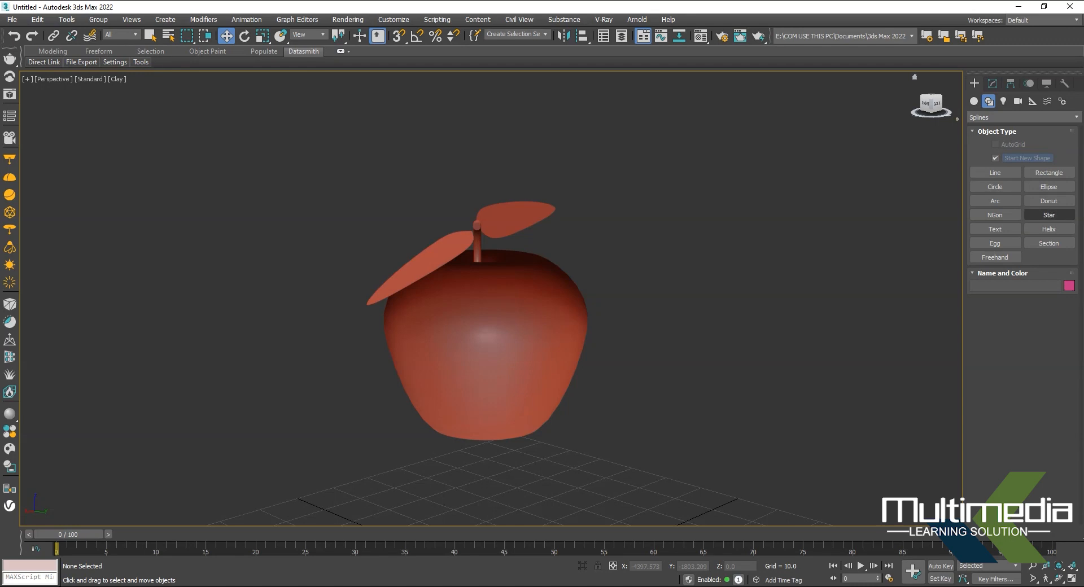
{"action": "middle_click_drag", "start_coordinate": [485, 328], "coordinate": [507, 306]}
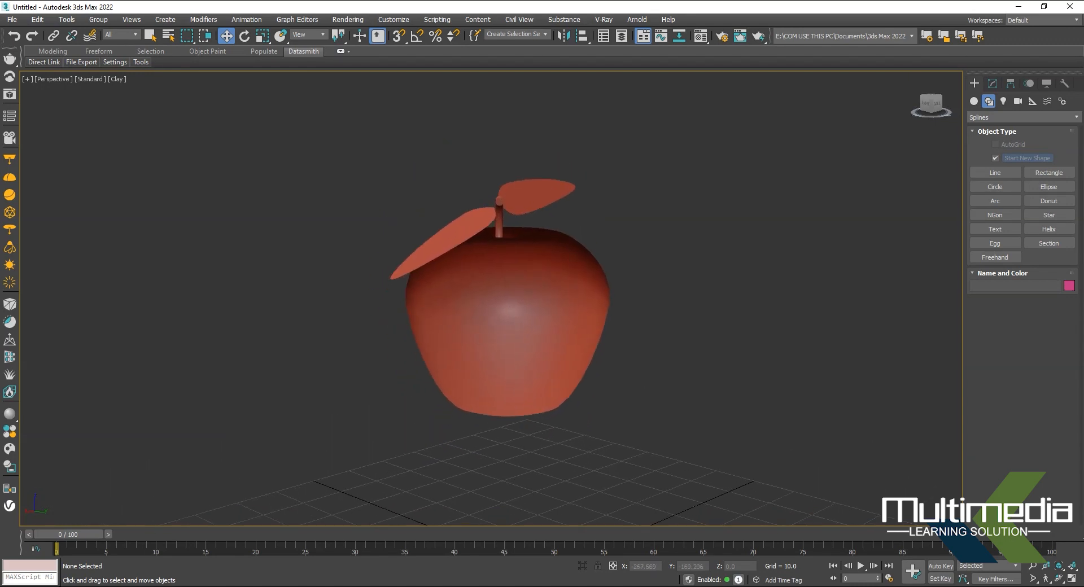